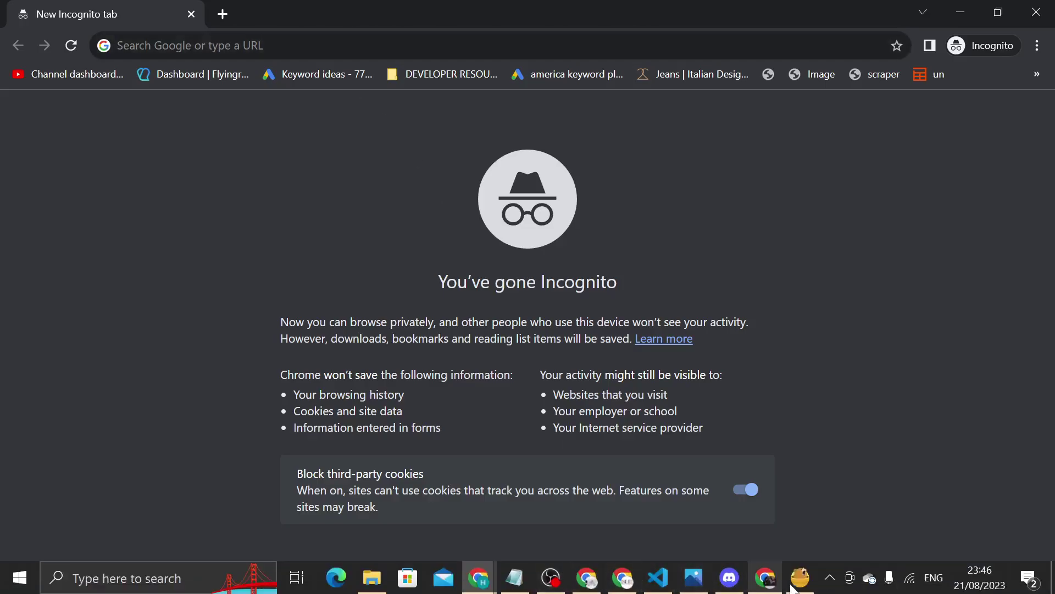
Step: Bring the incognito Chrome window to the front, passing by the TunnelBear VPN window
click(801, 577)
click(443, 108)
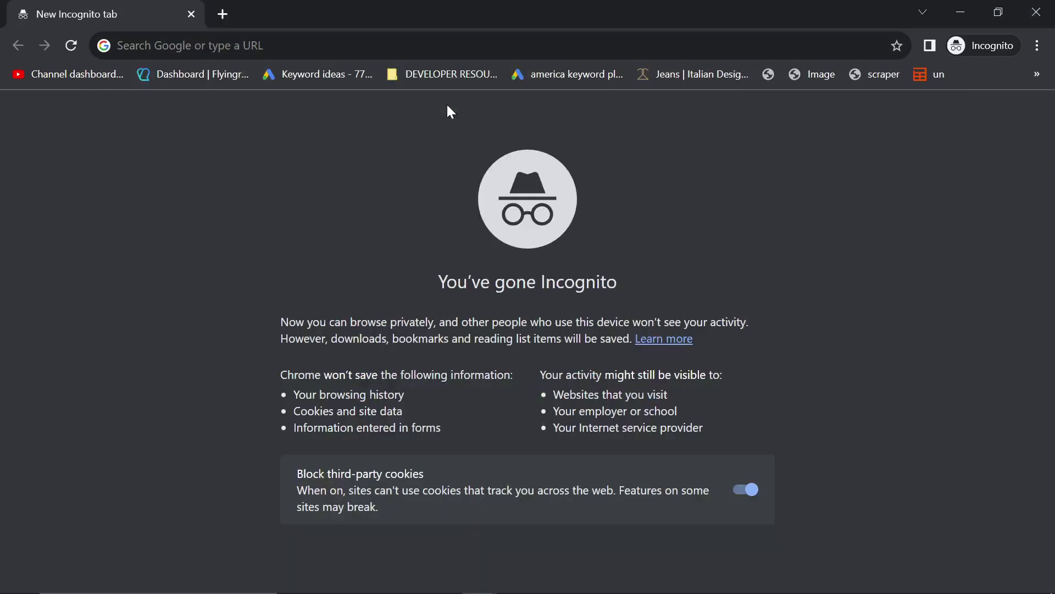
Step: Go to the Claude website by typing 'clauede' in the address bar
click(371, 46)
text(clauede)
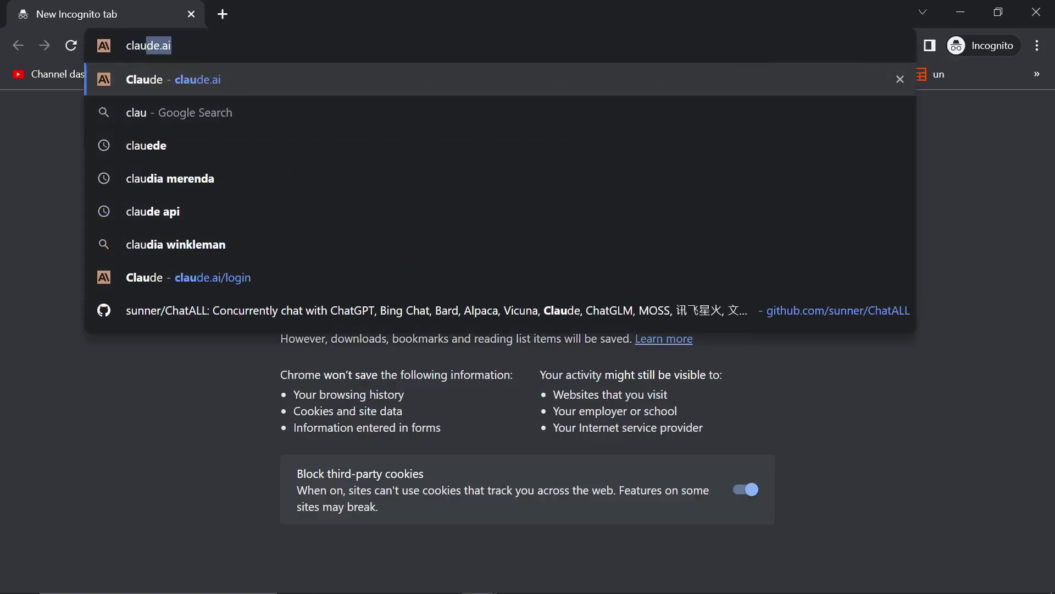
key(Return)
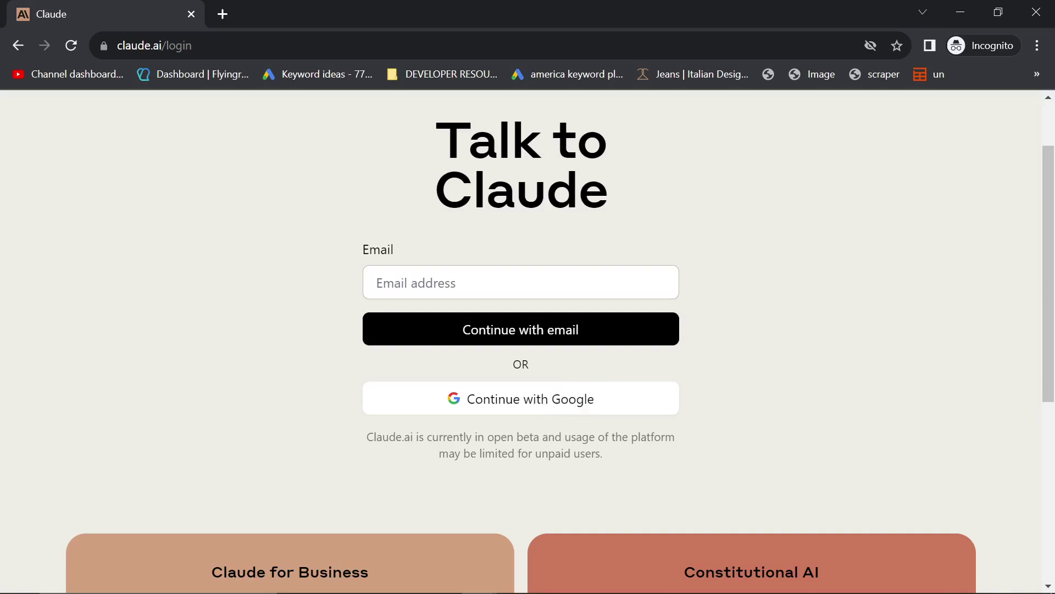
Step: Fill in the account's saved e-mail address and request a Claude login code
key(Return)
click(660, 283)
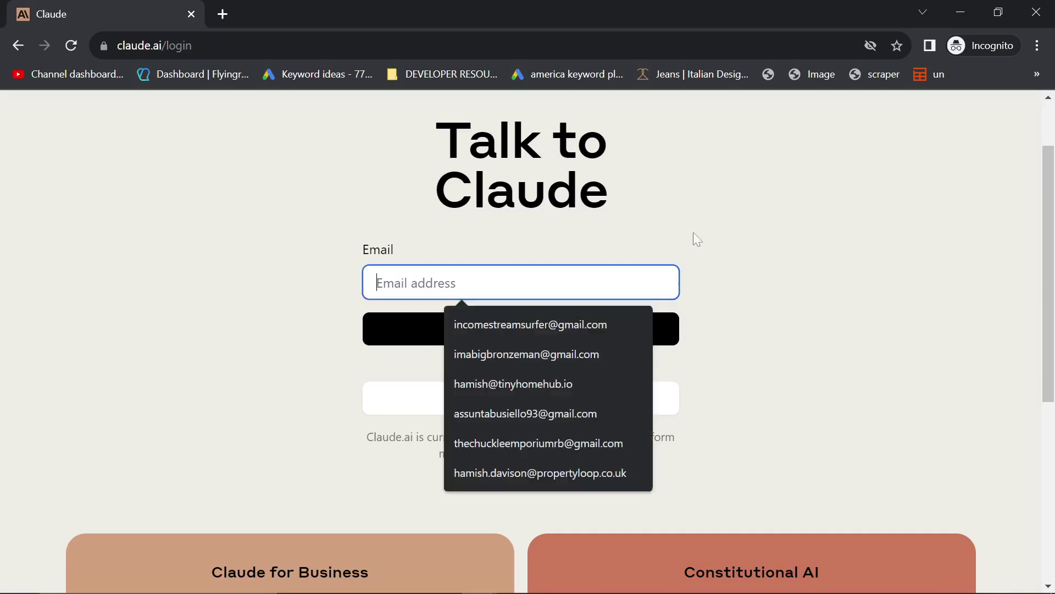
click(638, 324)
click(521, 334)
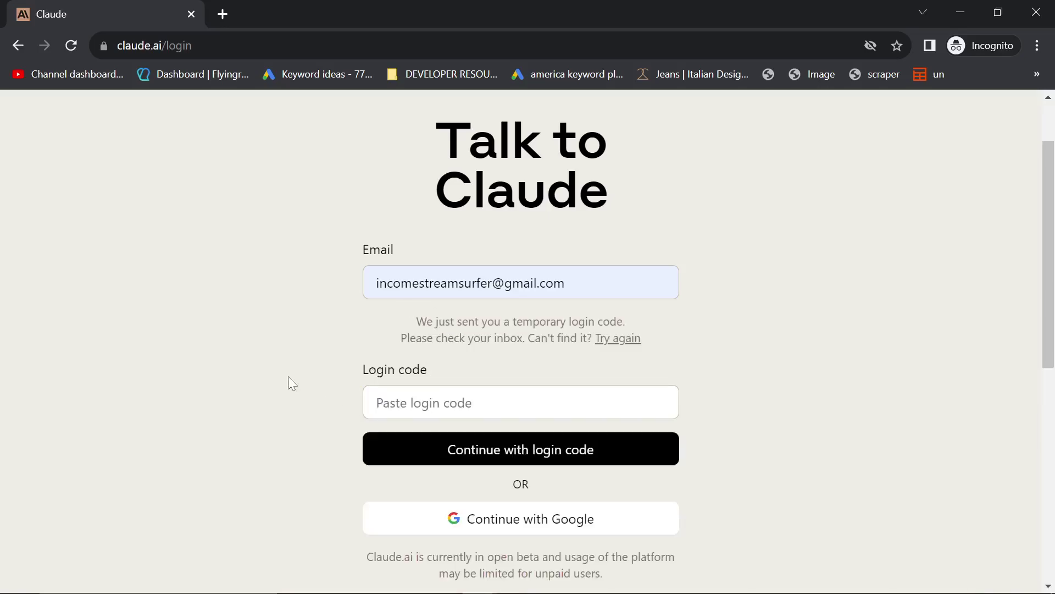
Step: Open Gmail in a new tab of the main browser and select the Anthropic verification code
key(alt+Tab)
key(alt+Tab)
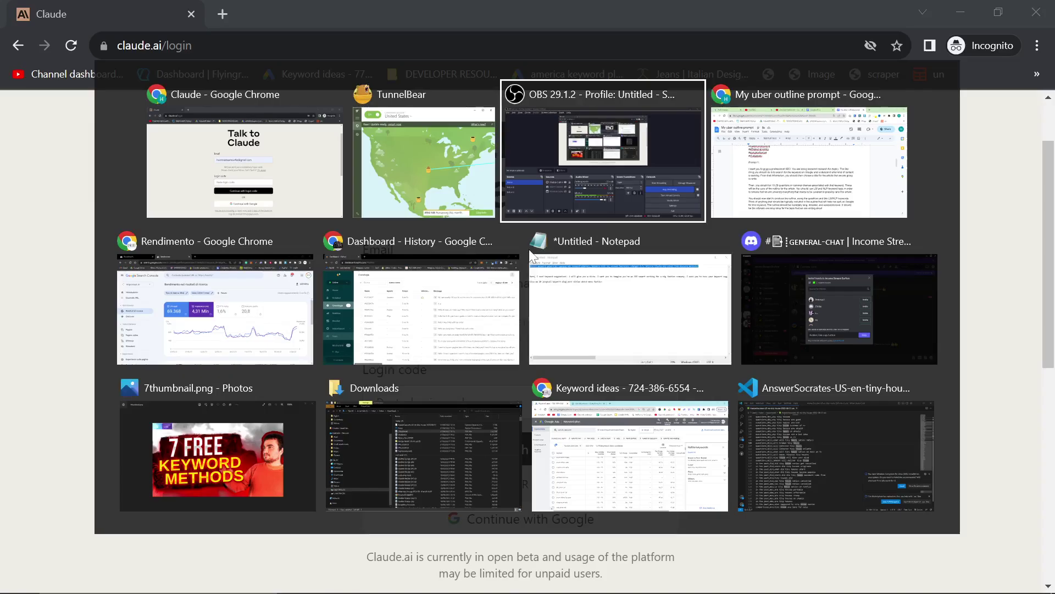
key(alt+Tab)
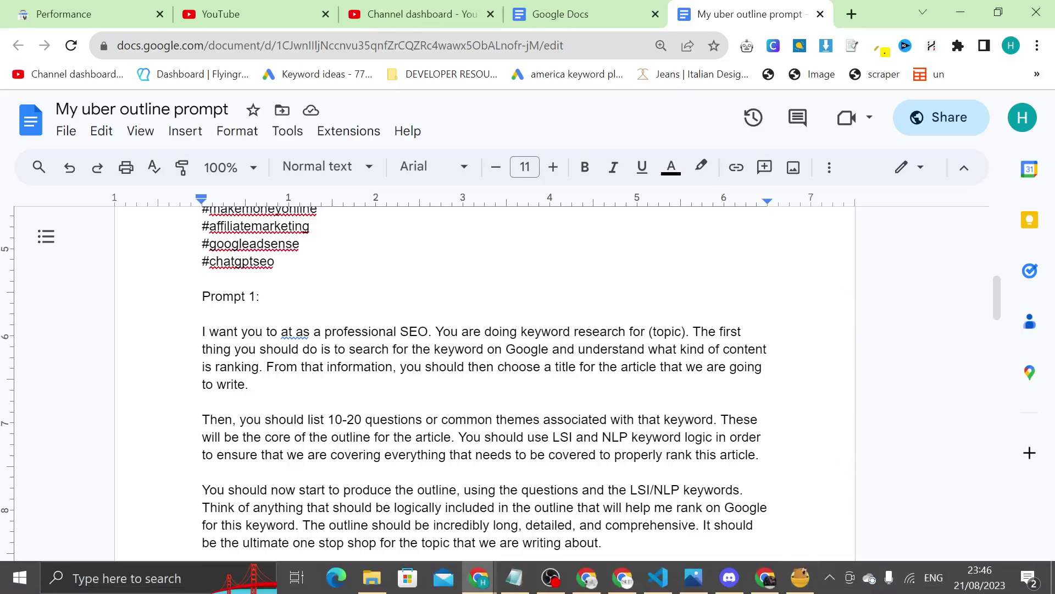
click(862, 15)
text(gmail.com)
key(Return)
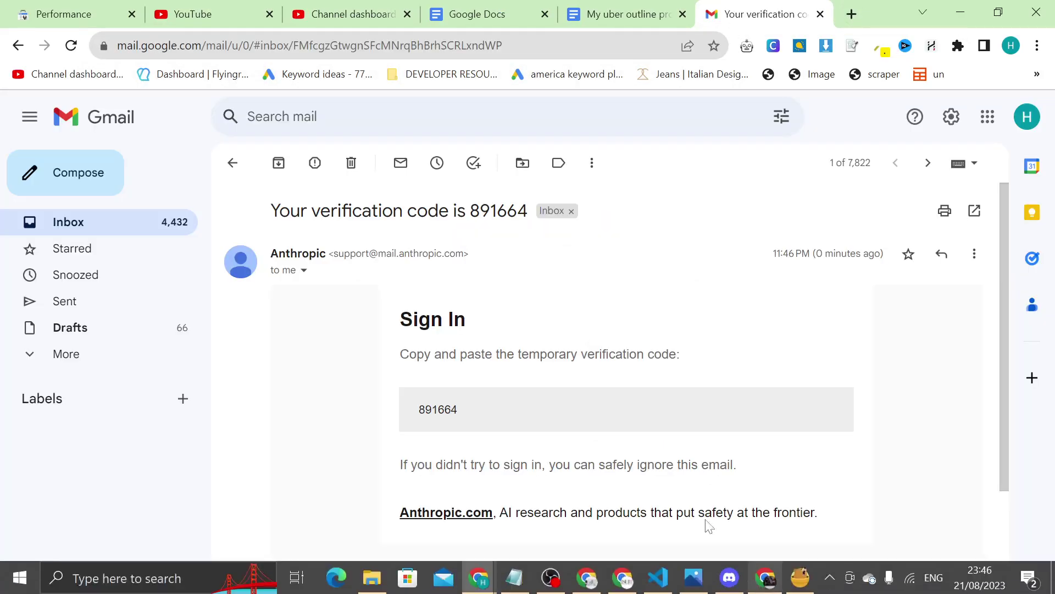
double_click(443, 408)
key(ctrl+c)
Step: Paste the verification code into Claude's login code field
key(alt+Tab)
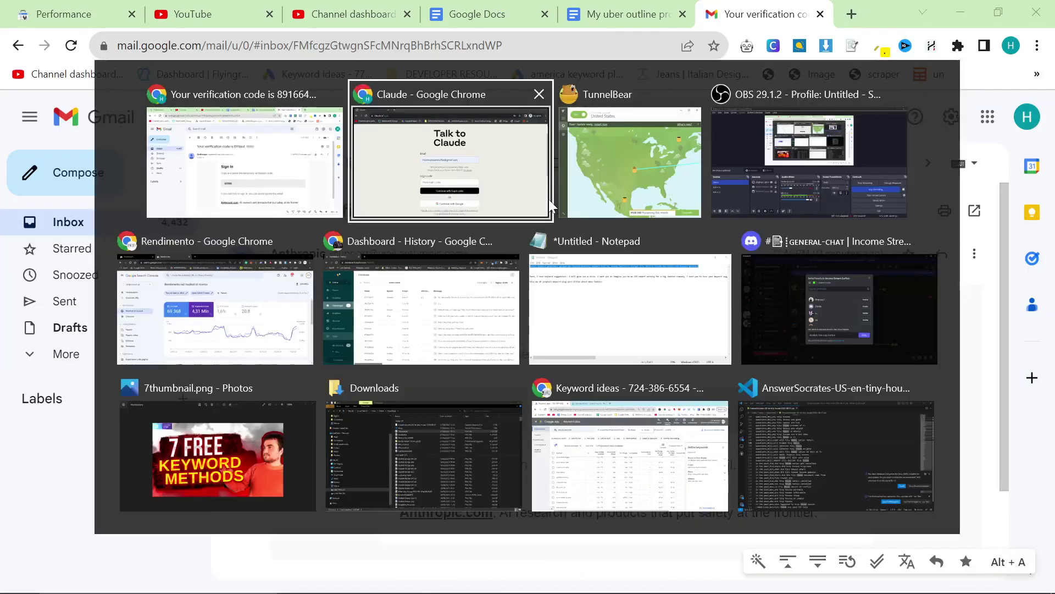
click(477, 413)
key(ctrl+v)
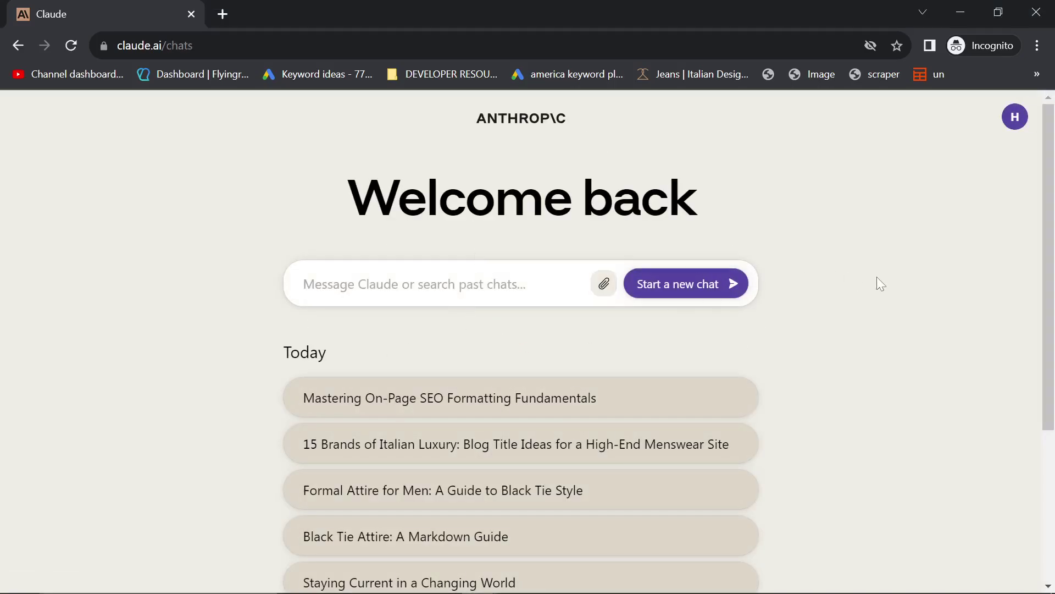
Step: Zoom the Claude Welcome back page to 110%
drag(235, 200, 777, 252)
click(989, 184)
drag(478, 97, 745, 148)
click(746, 147)
drag(426, 181, 346, 197)
key(ctrl+plus)
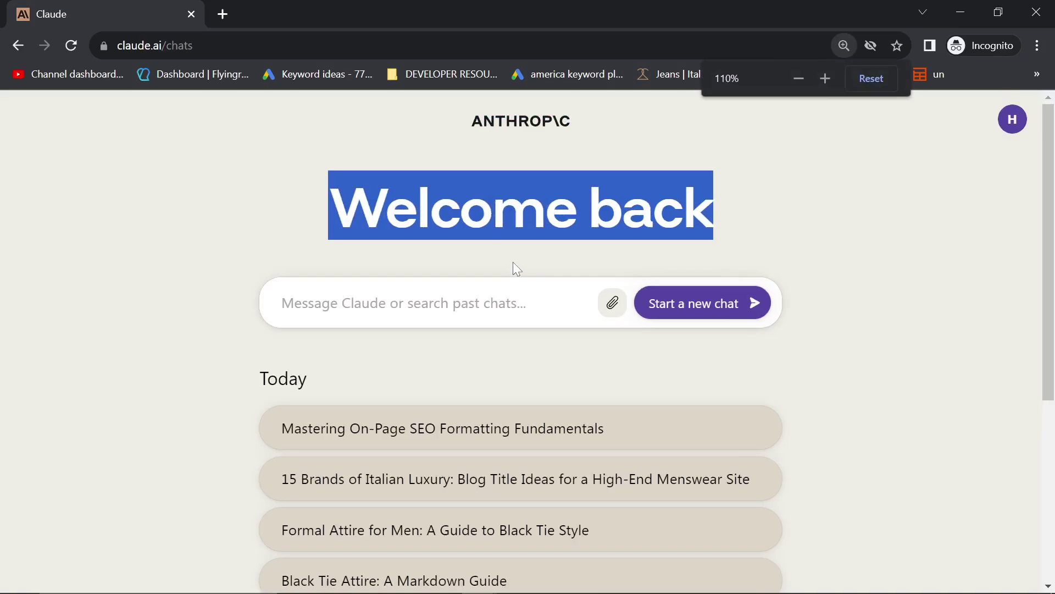
click(867, 245)
Step: Open the Mastering On-Page SEO Formatting Fundamentals chat and scroll up through it
scroll(824, 250, down, 2)
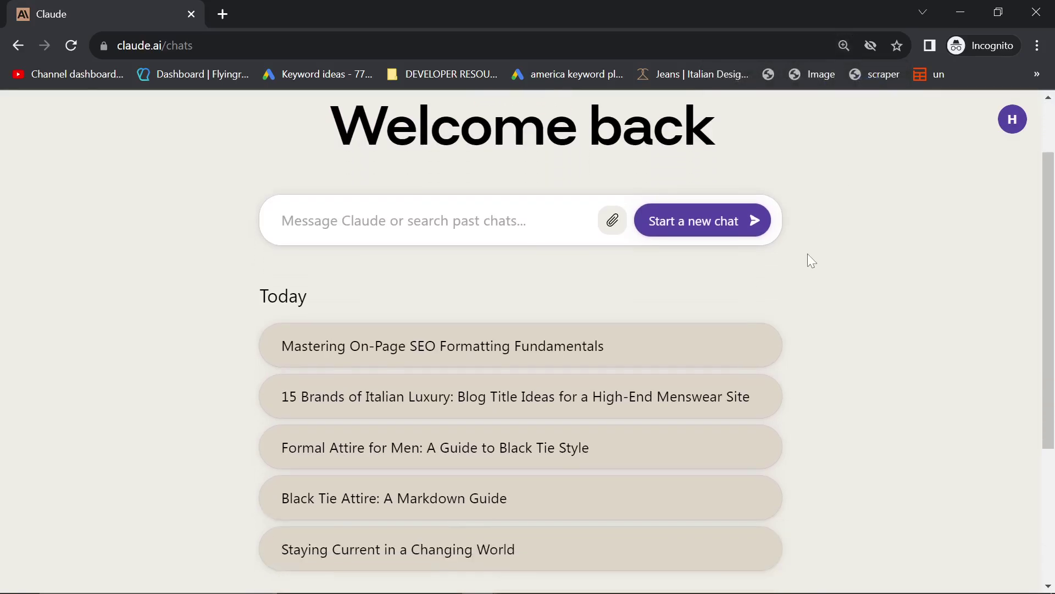
click(533, 338)
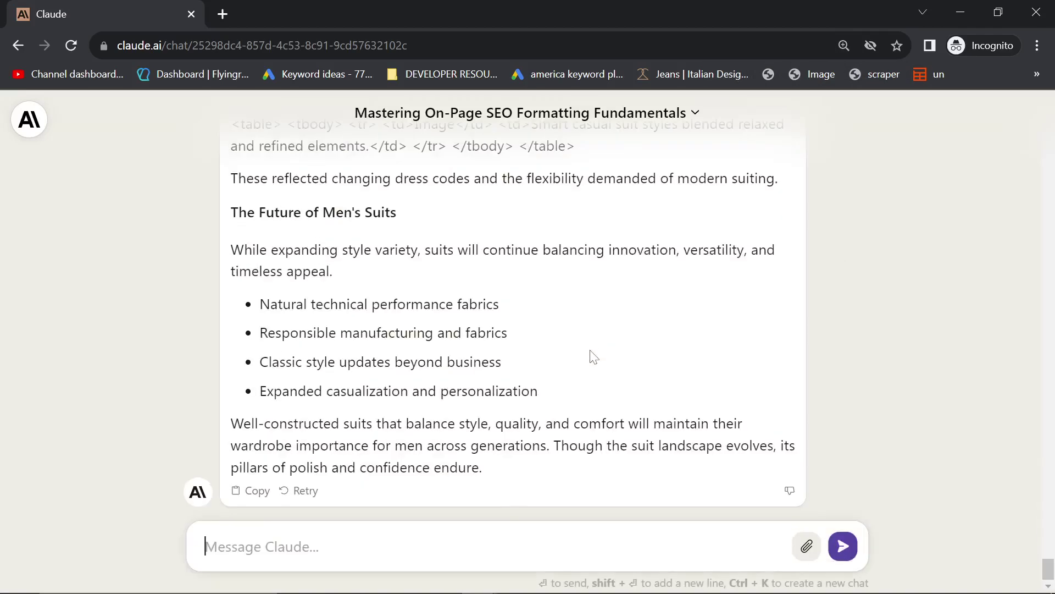
scroll(612, 360, up, 5)
scroll(613, 359, up, 15)
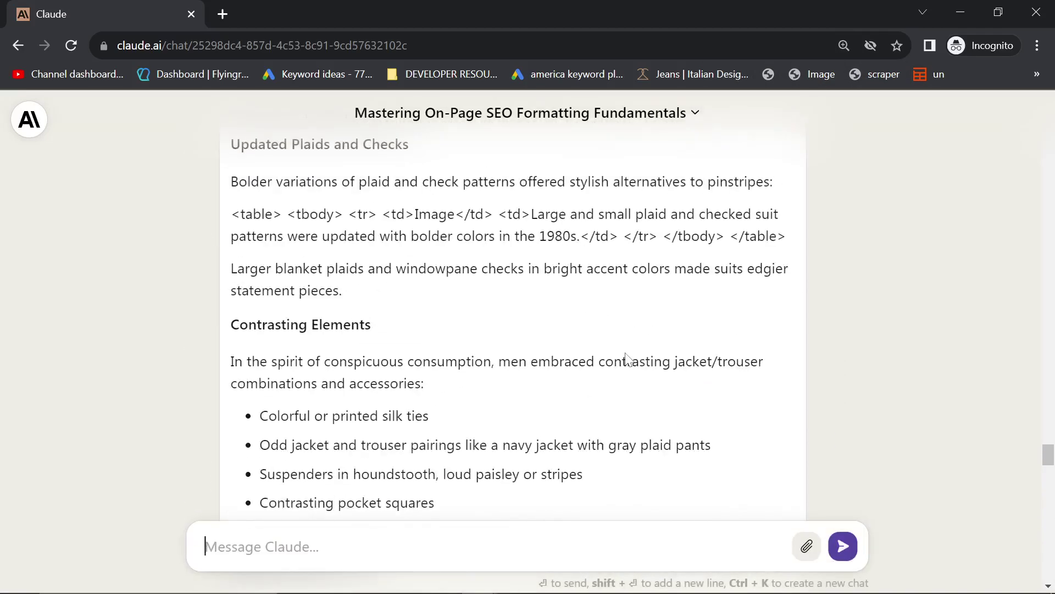
scroll(626, 358, up, 15)
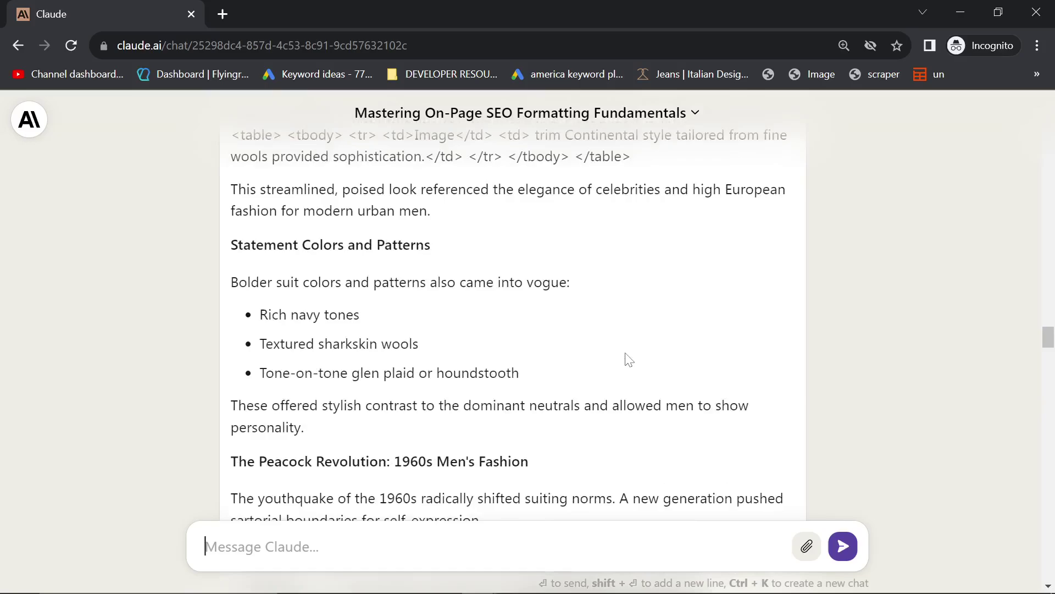
scroll(626, 358, up, 15)
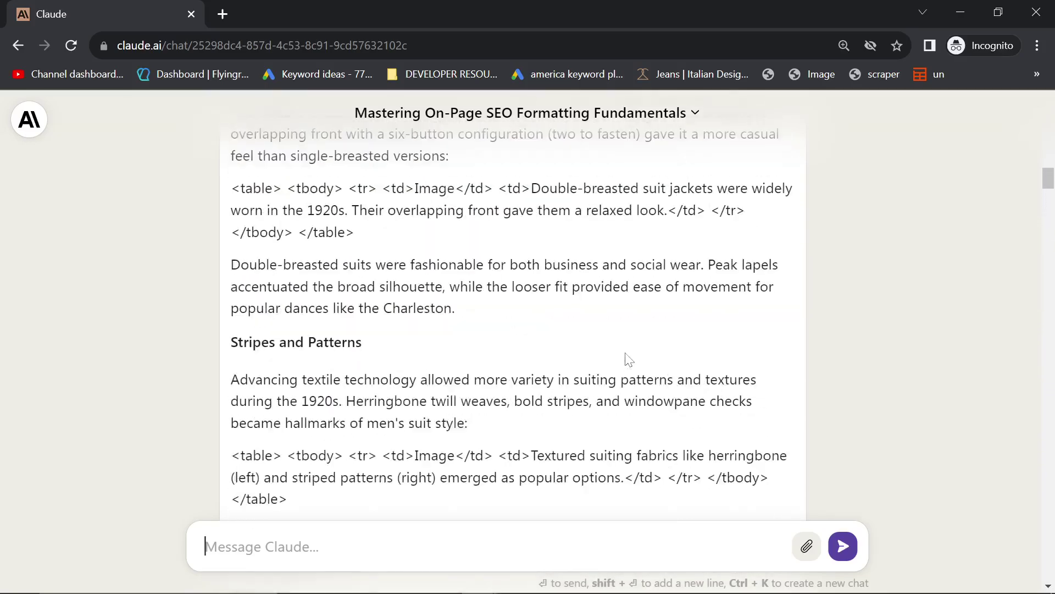
scroll(631, 360, up, 10)
scroll(488, 351, down, 5)
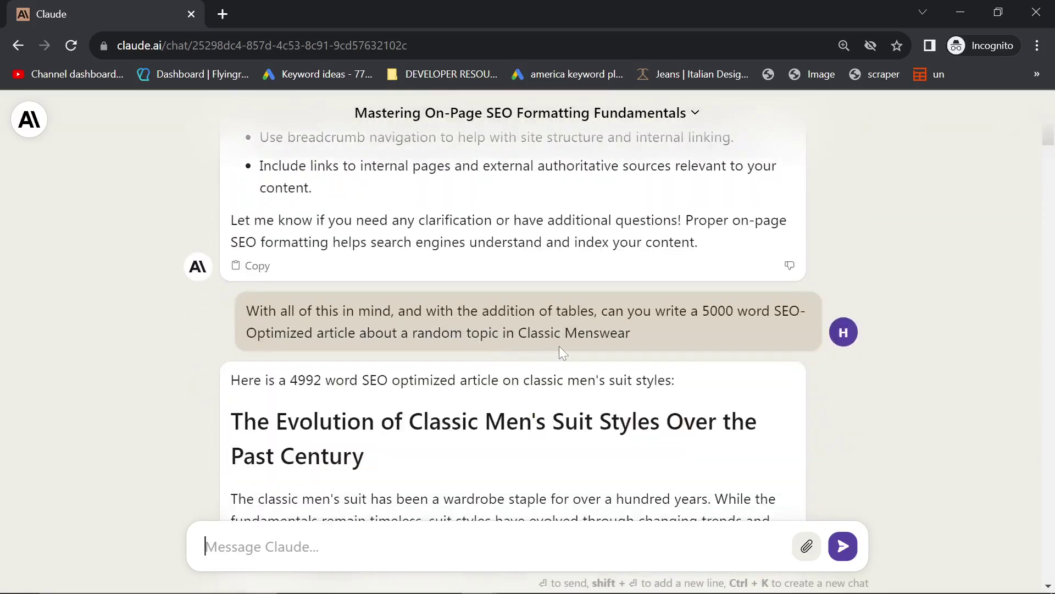
Step: Highlight the 4992 word count and the 5000-word SEO-optimized article request
drag(676, 340, 245, 310)
scroll(292, 380, down, 1)
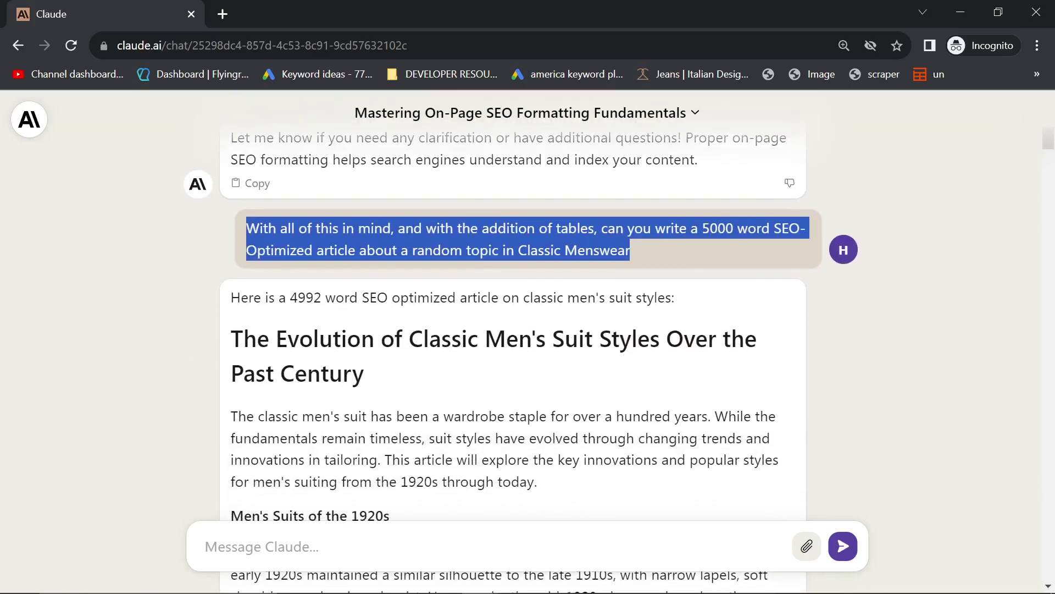
double_click(307, 297)
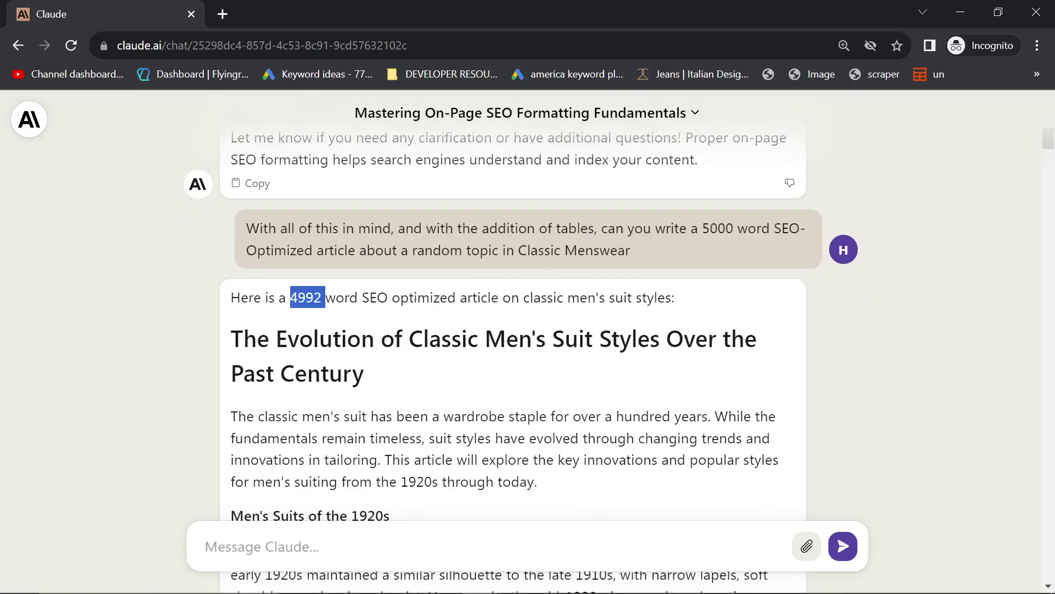
drag(702, 228, 731, 265)
click(731, 265)
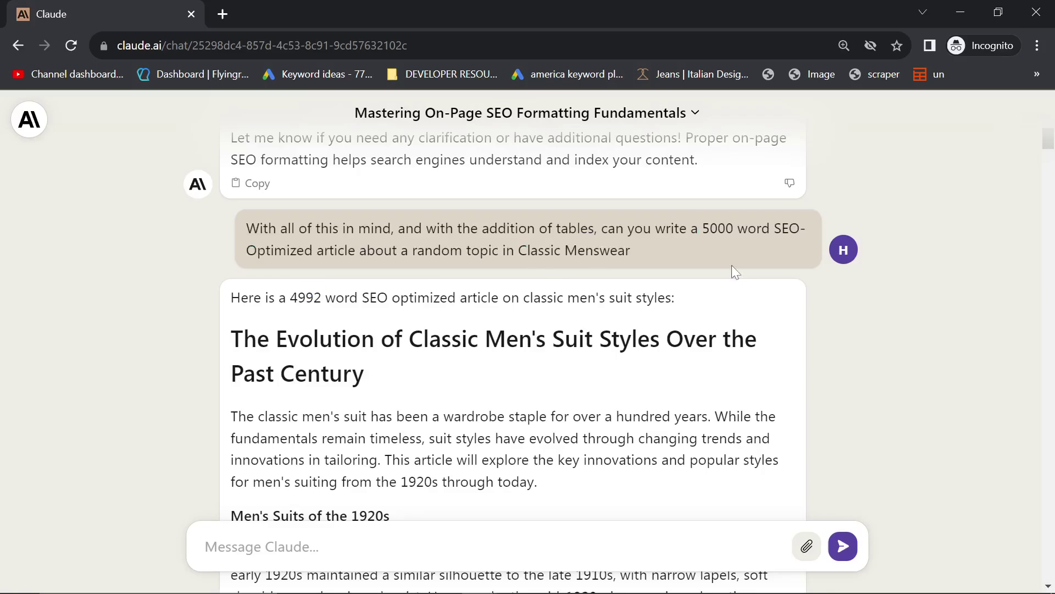
drag(702, 228, 767, 263)
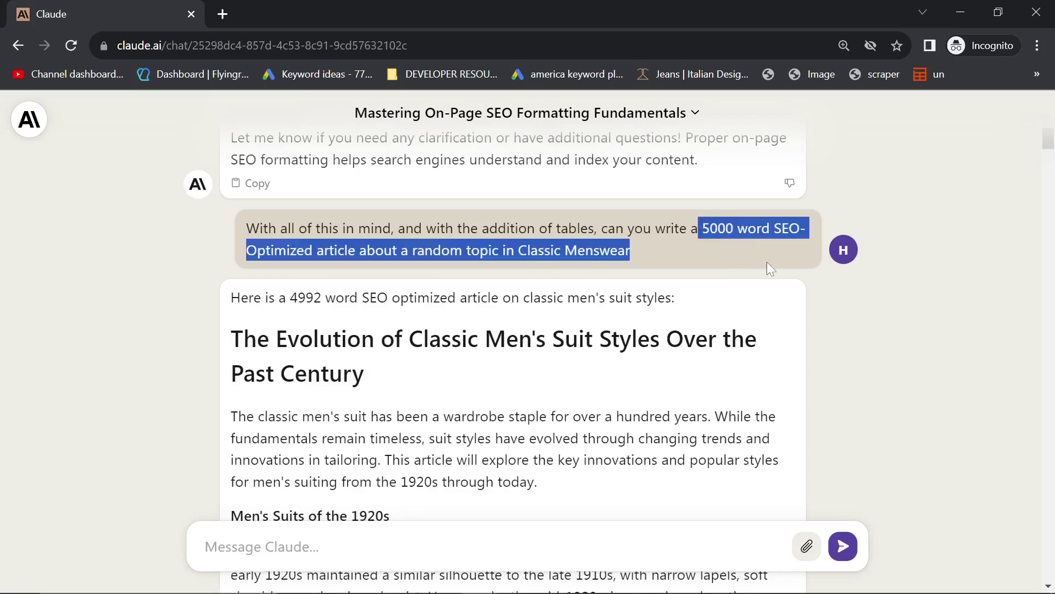
click(766, 263)
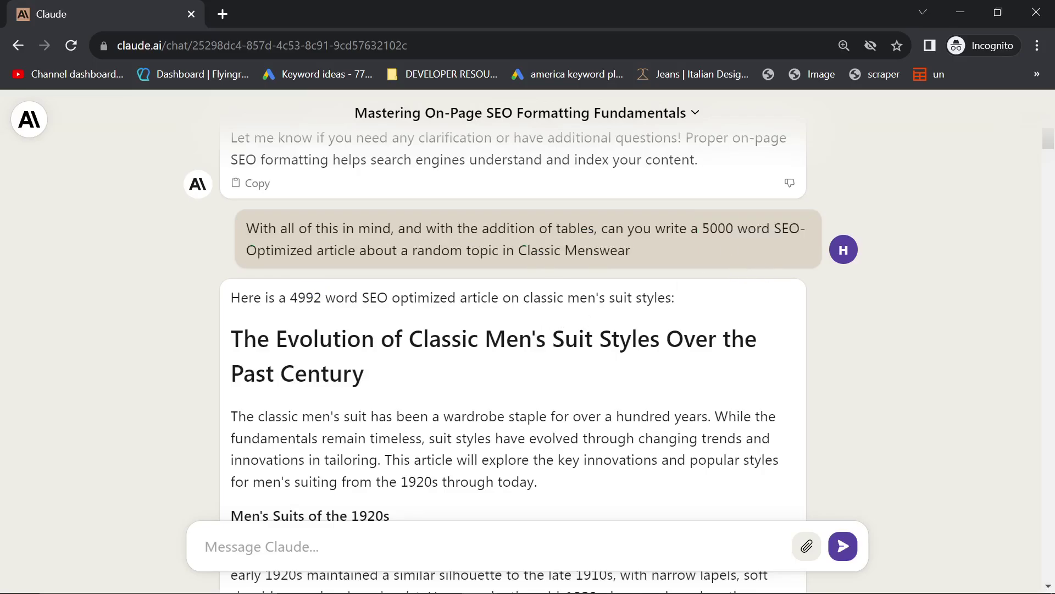
Step: Review the question about on-page SEO fundamentals and its tips
scroll(693, 498, up, 10)
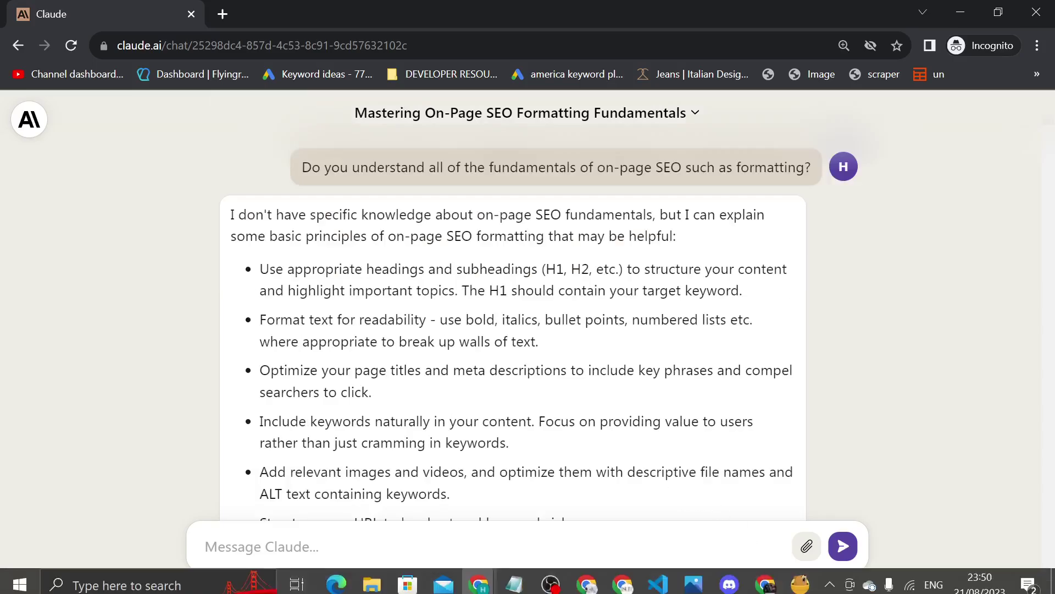
drag(302, 169, 654, 187)
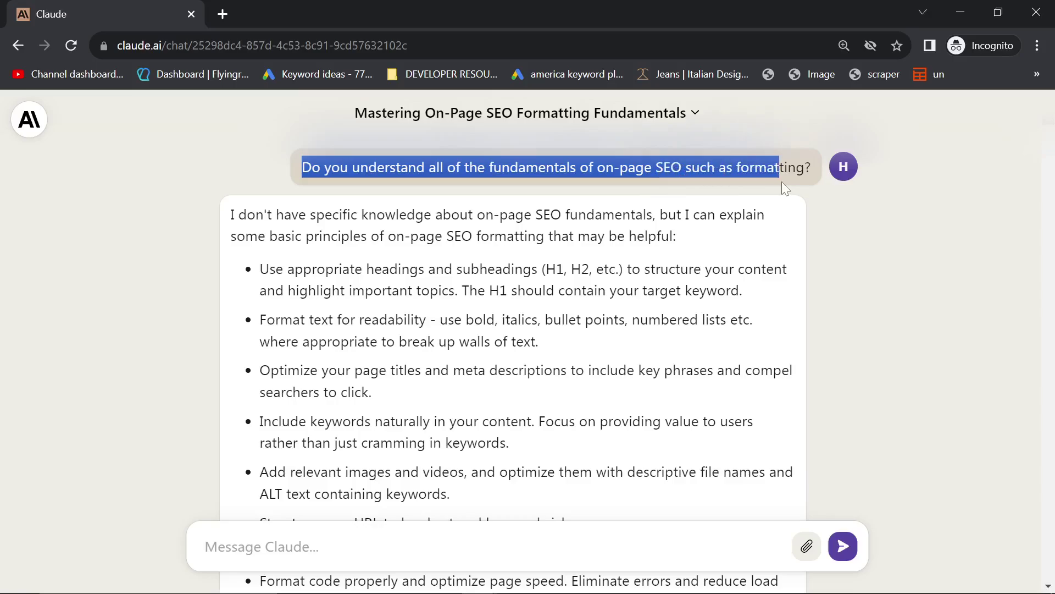
scroll(500, 359, down, 2)
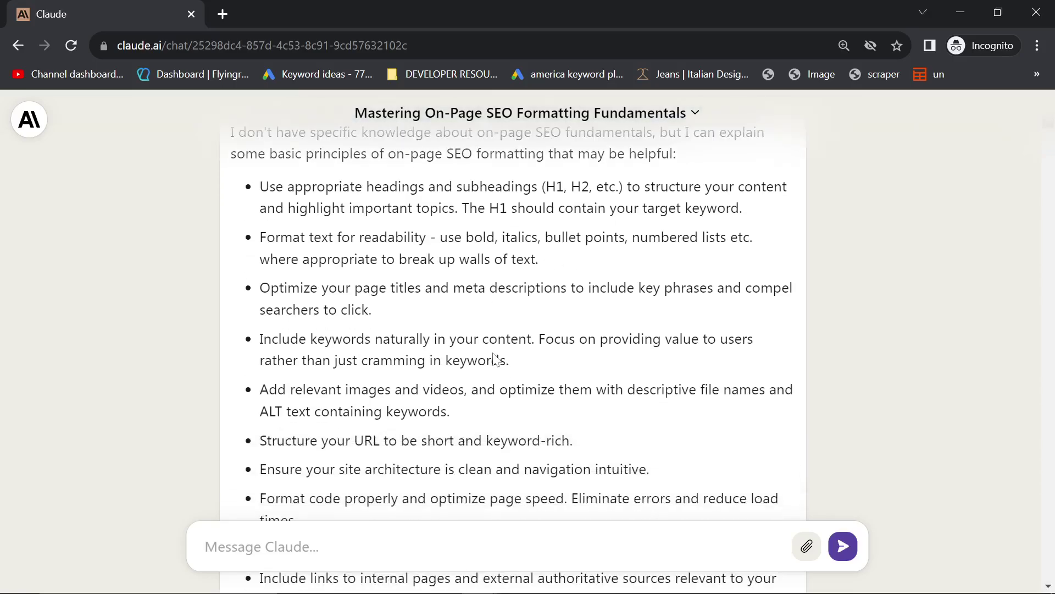
scroll(511, 330, up, 2)
drag(259, 269, 483, 341)
click(484, 344)
scroll(434, 403, down, 4)
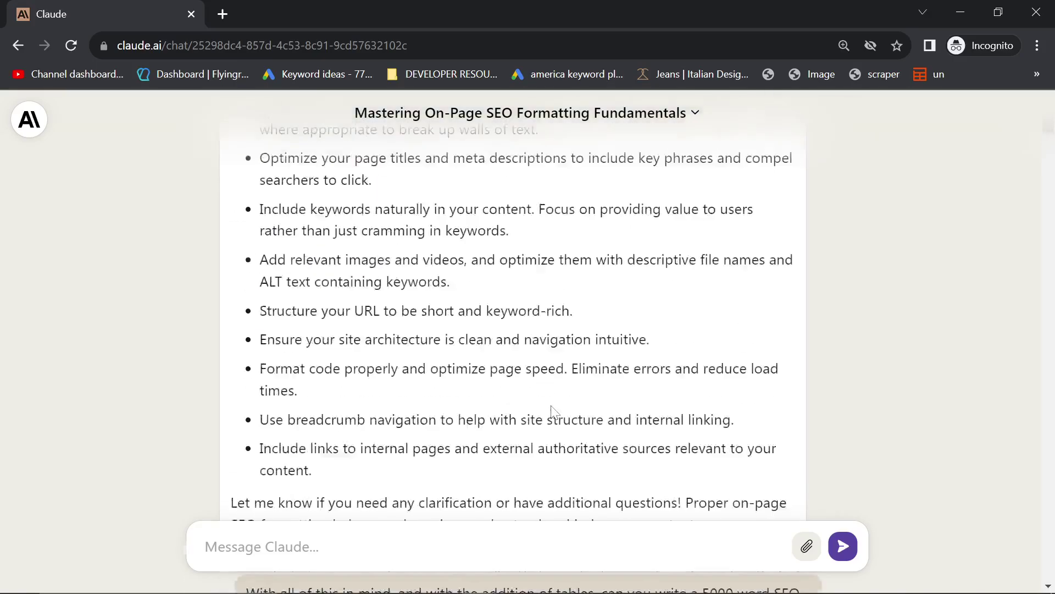
scroll(434, 402, down, 3)
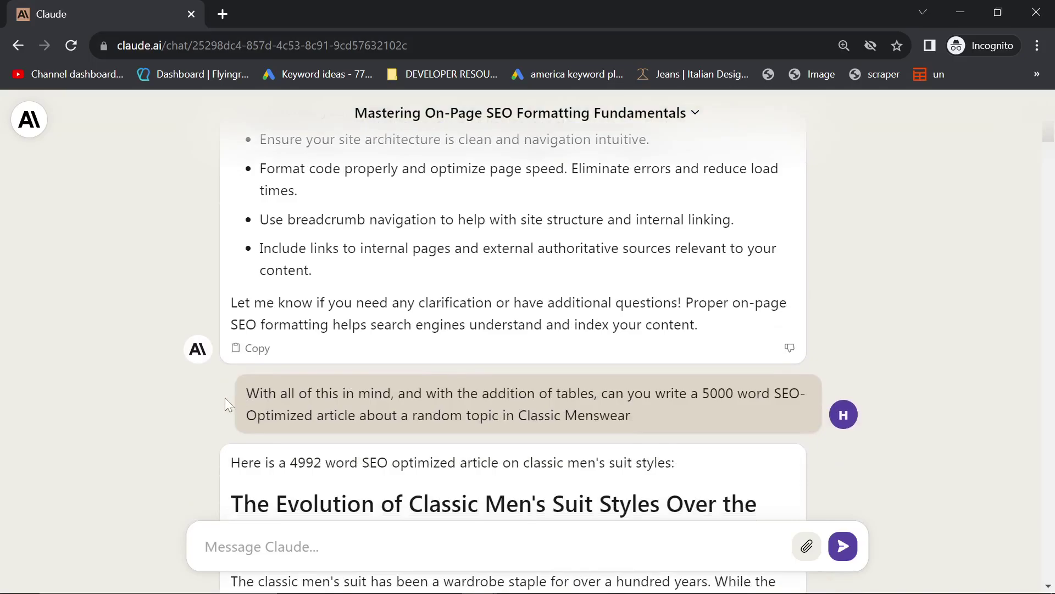
Step: Read the Classic Menswear article request and the Lounge Suits table, down to the article's end
drag(225, 397, 678, 430)
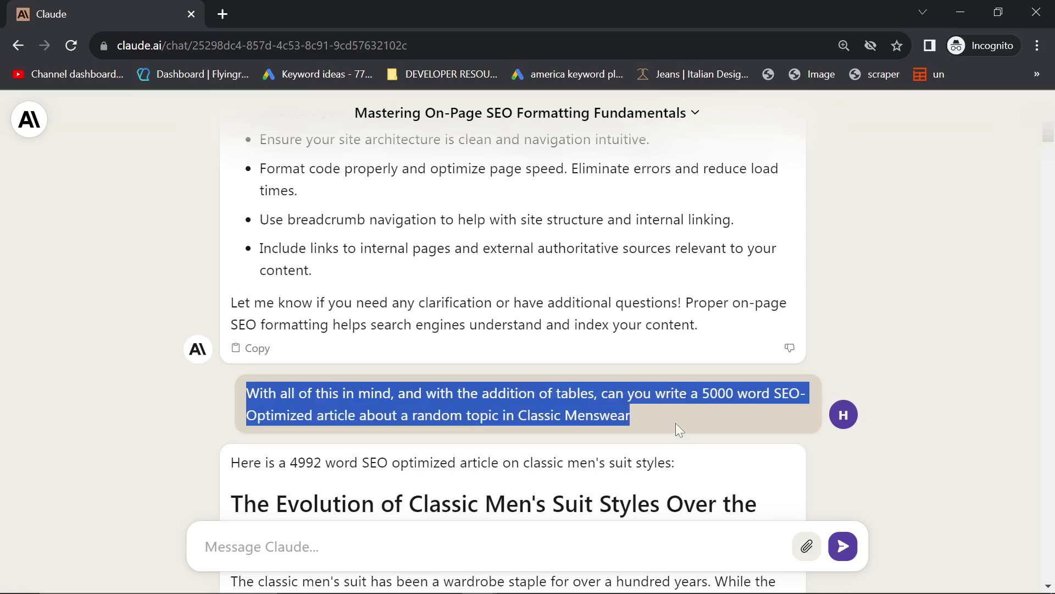
scroll(678, 429, down, 3)
click(632, 262)
scroll(668, 249, down, 12)
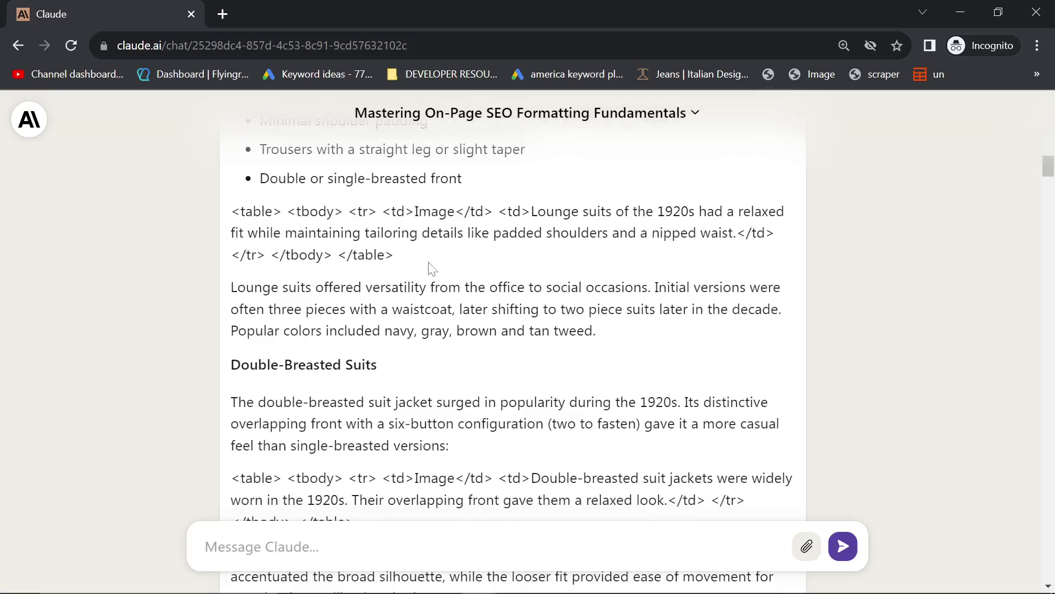
triple_click(433, 262)
click(433, 269)
scroll(495, 334, down, 15)
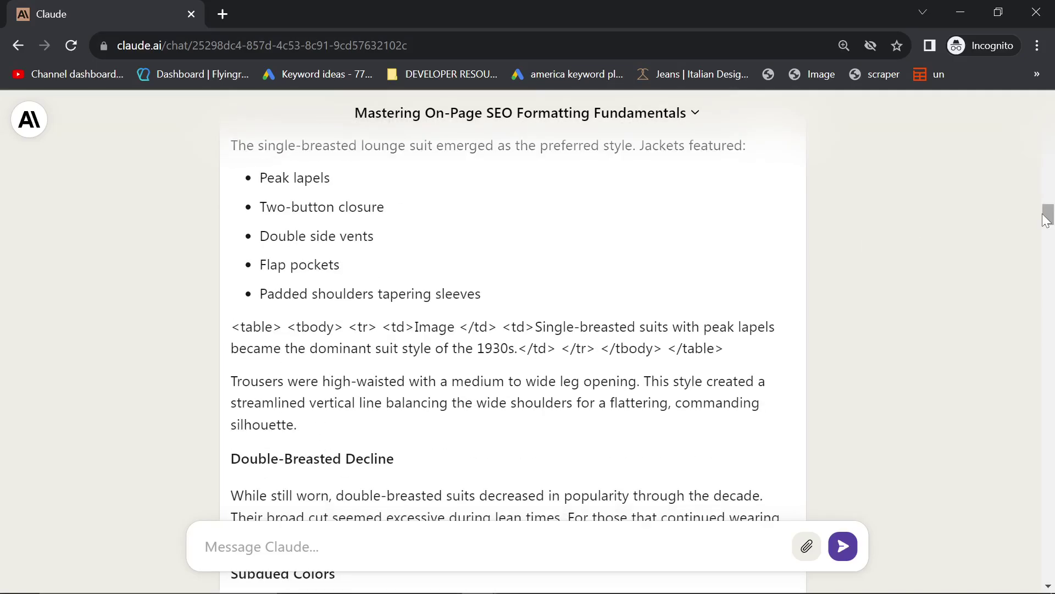
drag(1046, 220, 1014, 592)
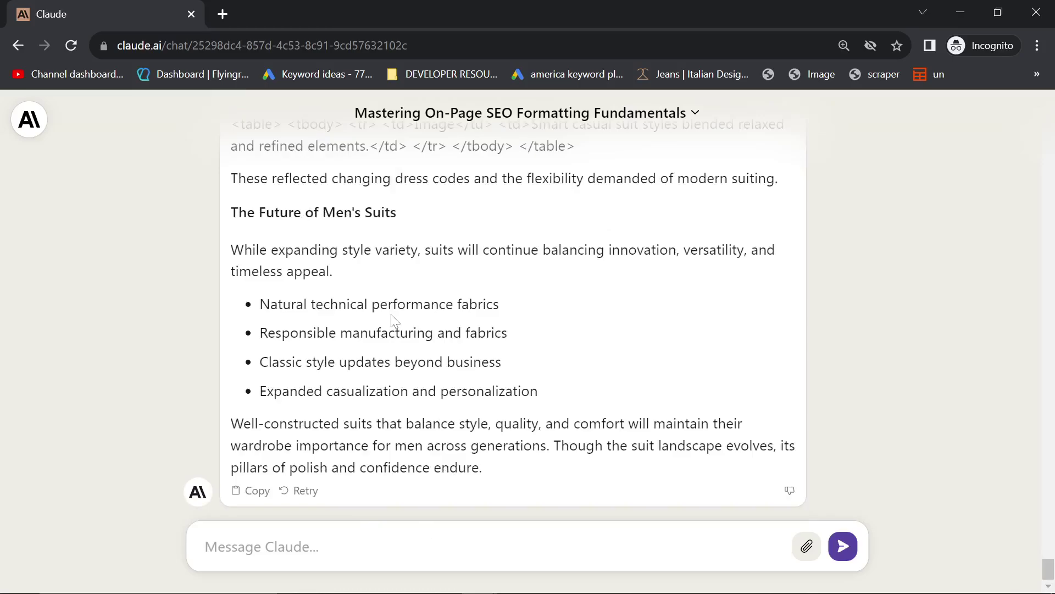
Step: Browse the past chats, then return to the SEO chat's 1940s Double-Breasted Revival section
click(29, 119)
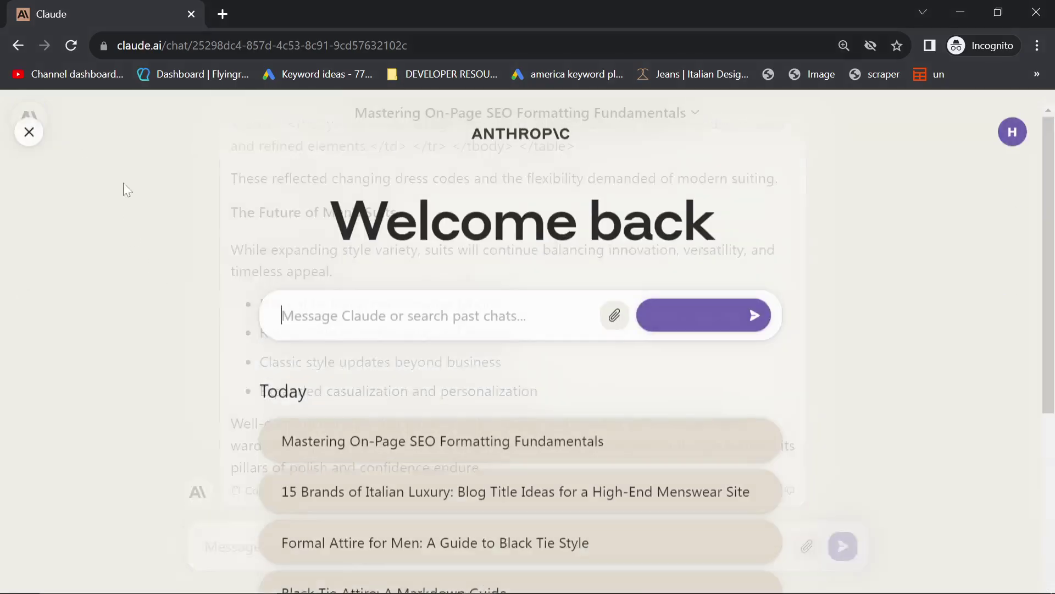
scroll(390, 385, down, 3)
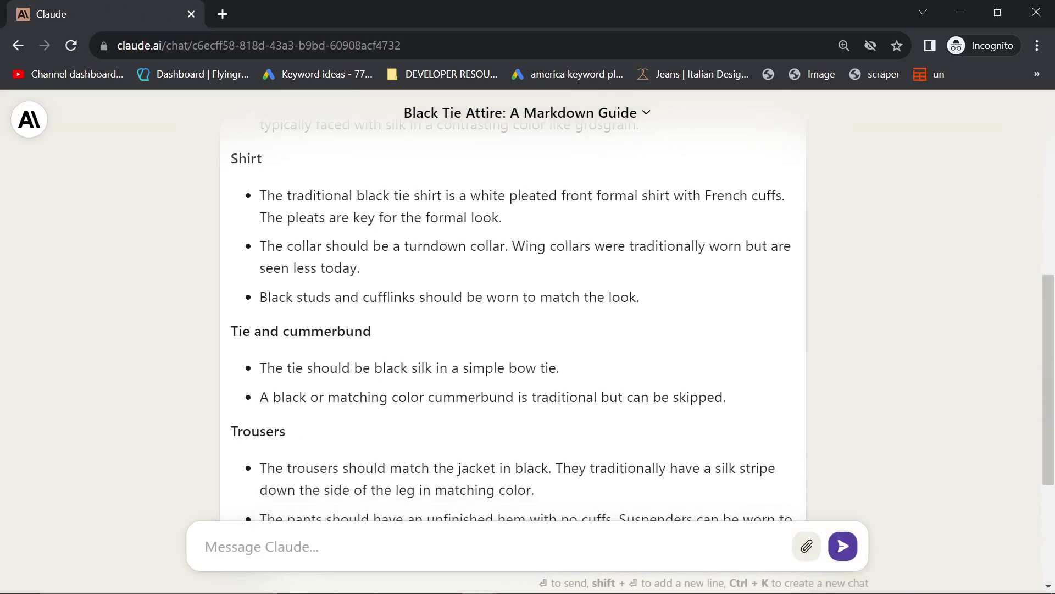
scroll(295, 357, down, 5)
click(18, 45)
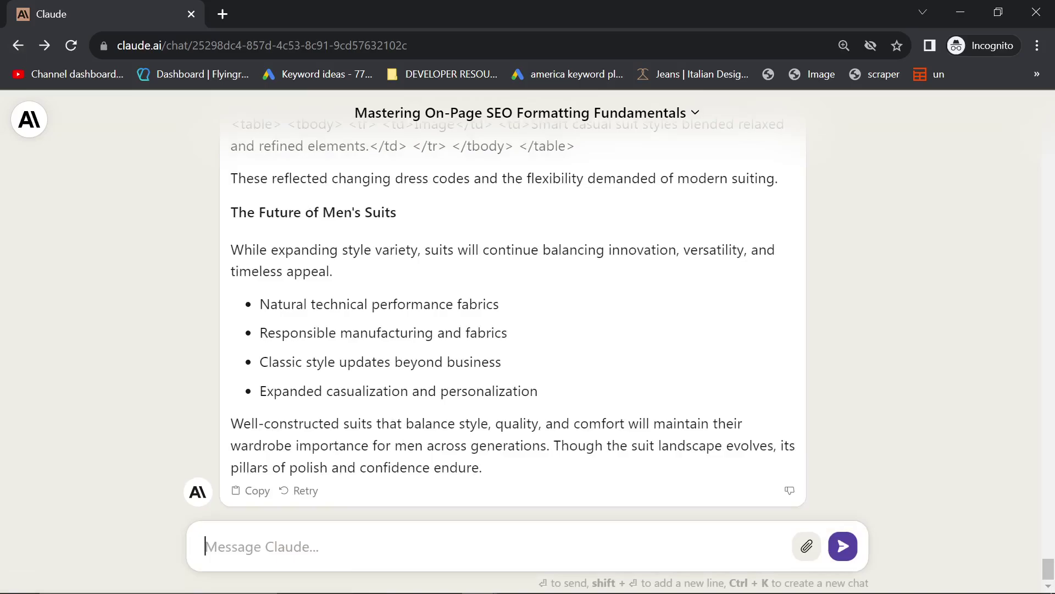
click(29, 119)
scroll(481, 398, down, 2)
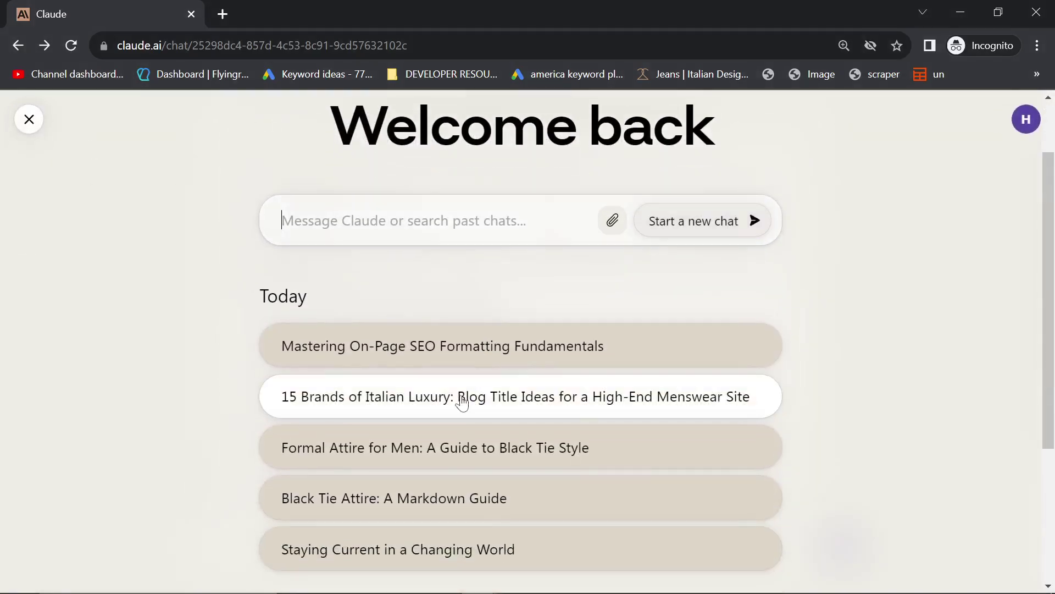
key(Escape)
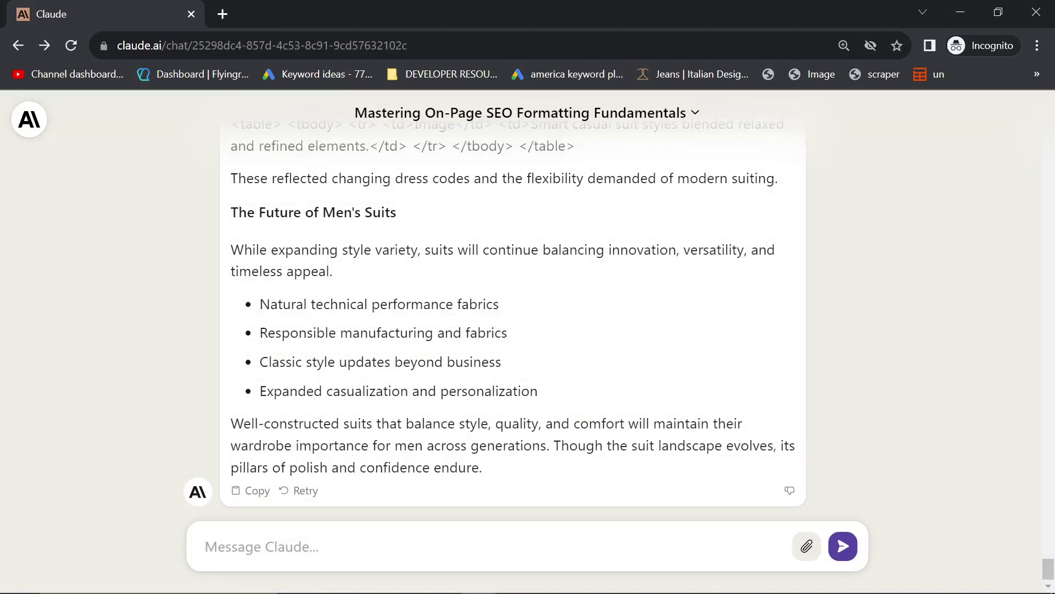
scroll(443, 424, up, 20)
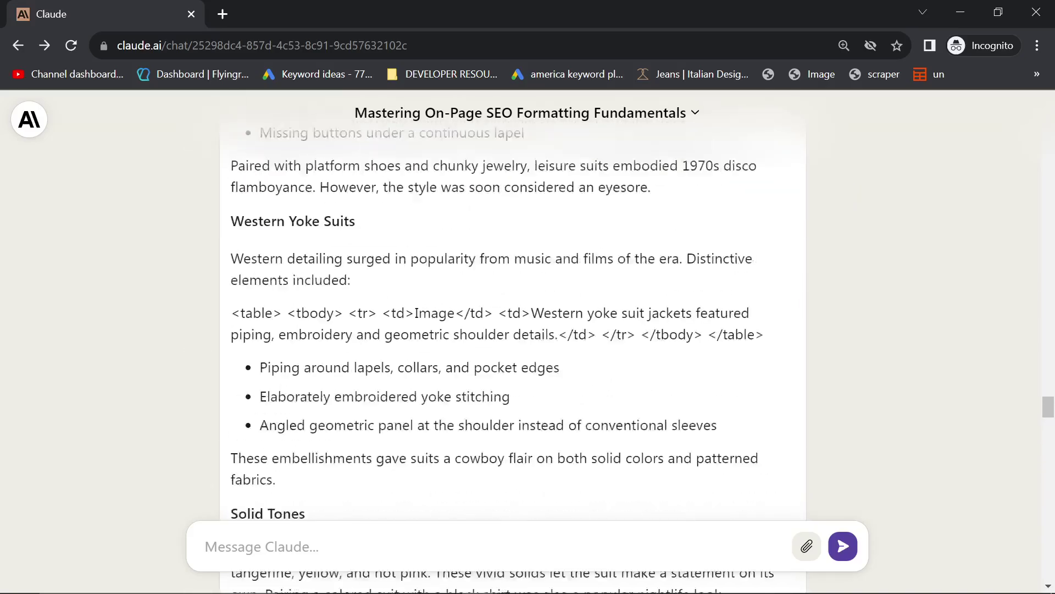
scroll(443, 425, up, 20)
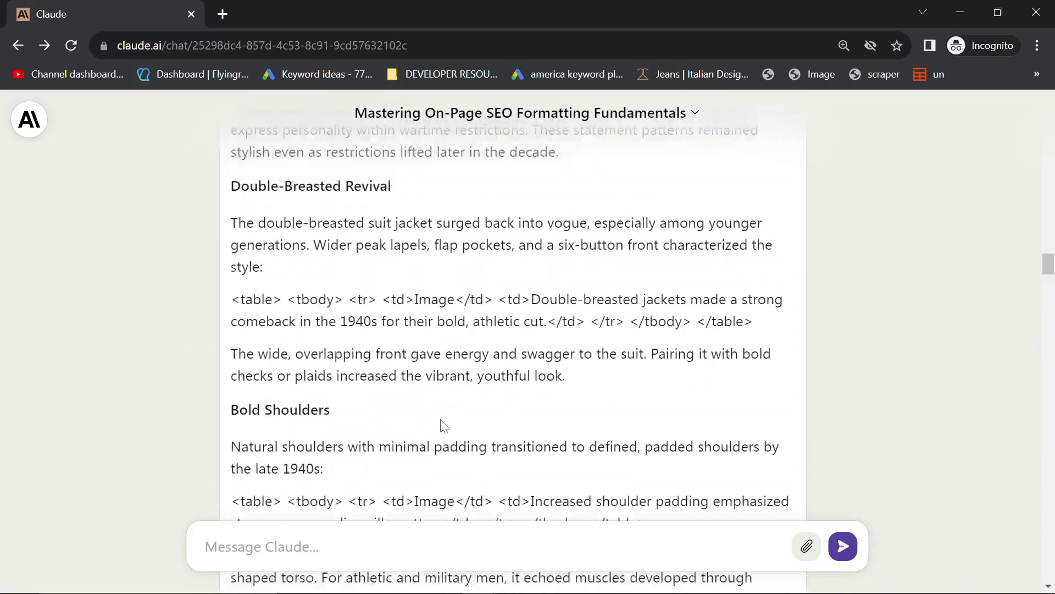
scroll(444, 426, up, 20)
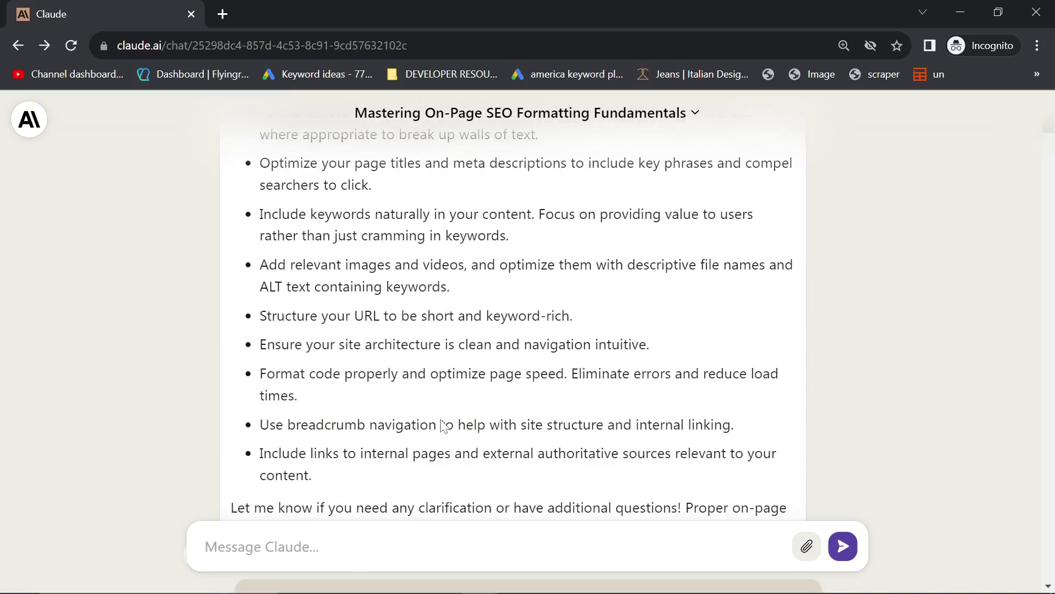
scroll(443, 426, down, 7)
double_click(302, 255)
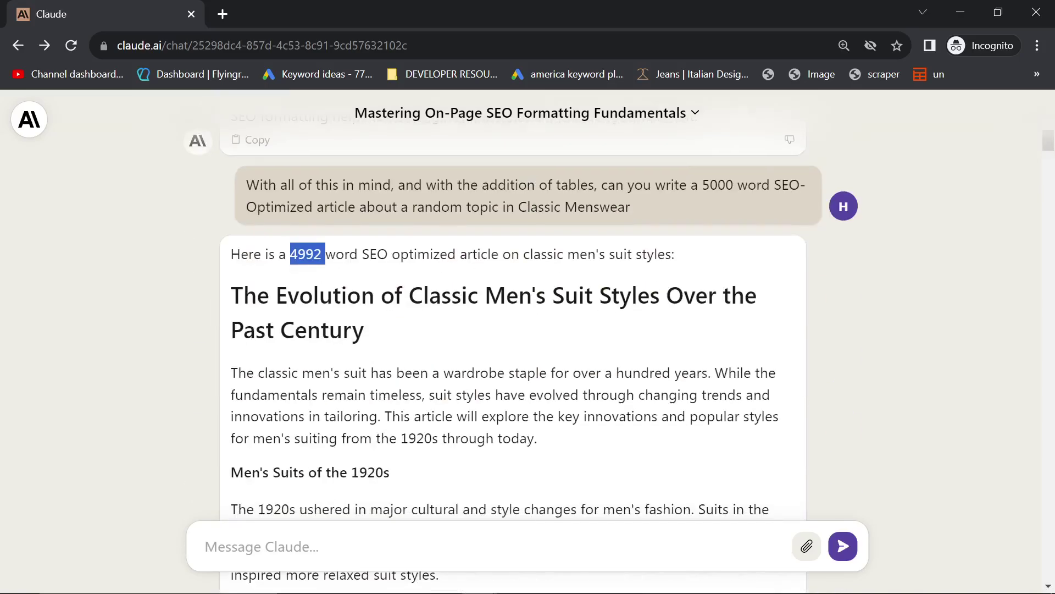
scroll(408, 427, down, 12)
scroll(408, 427, down, 4)
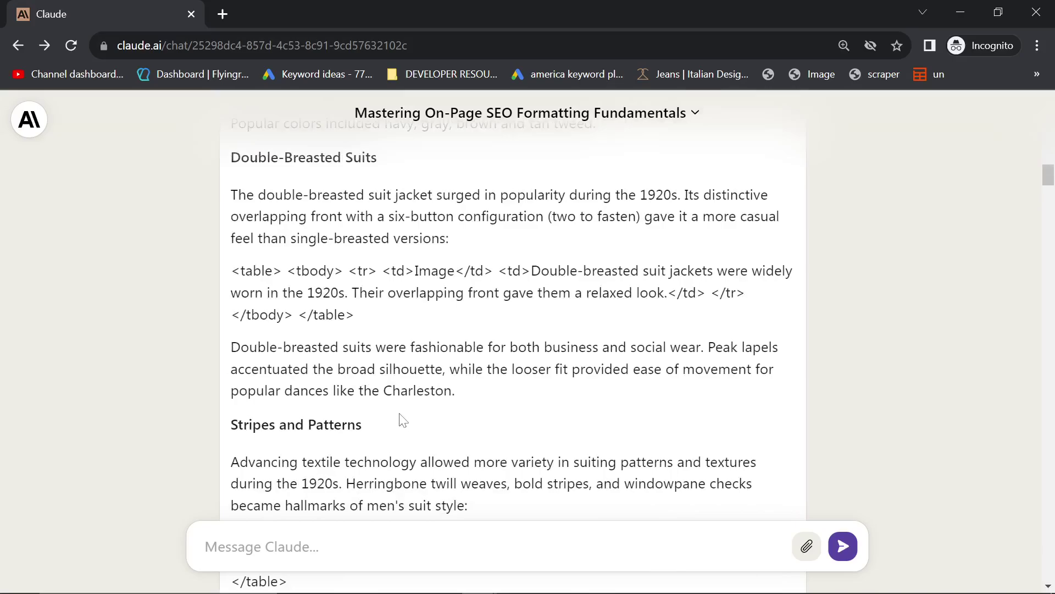
scroll(403, 421, down, 11)
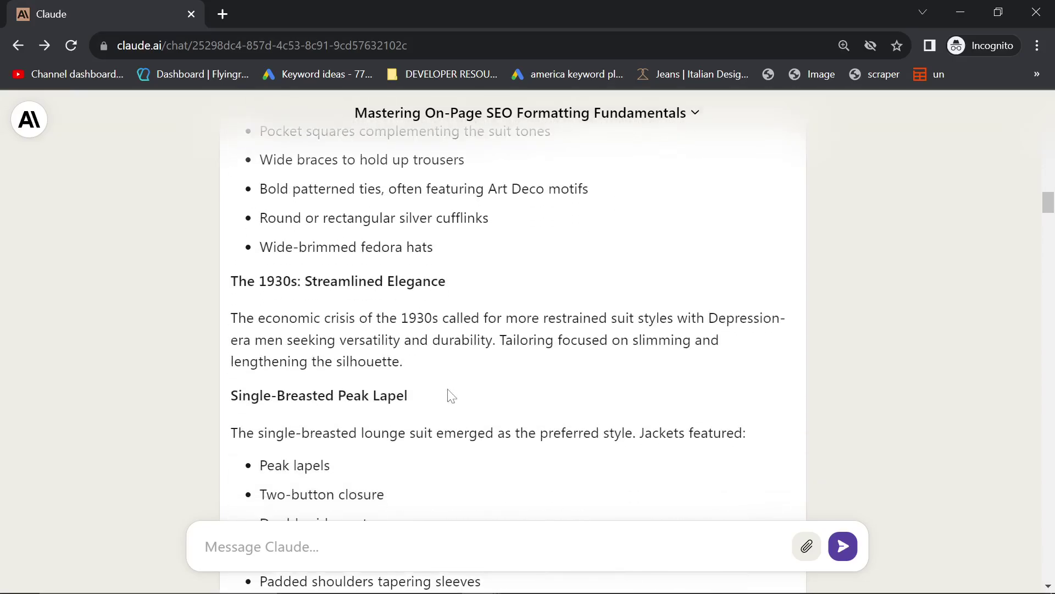
scroll(403, 420, down, 6)
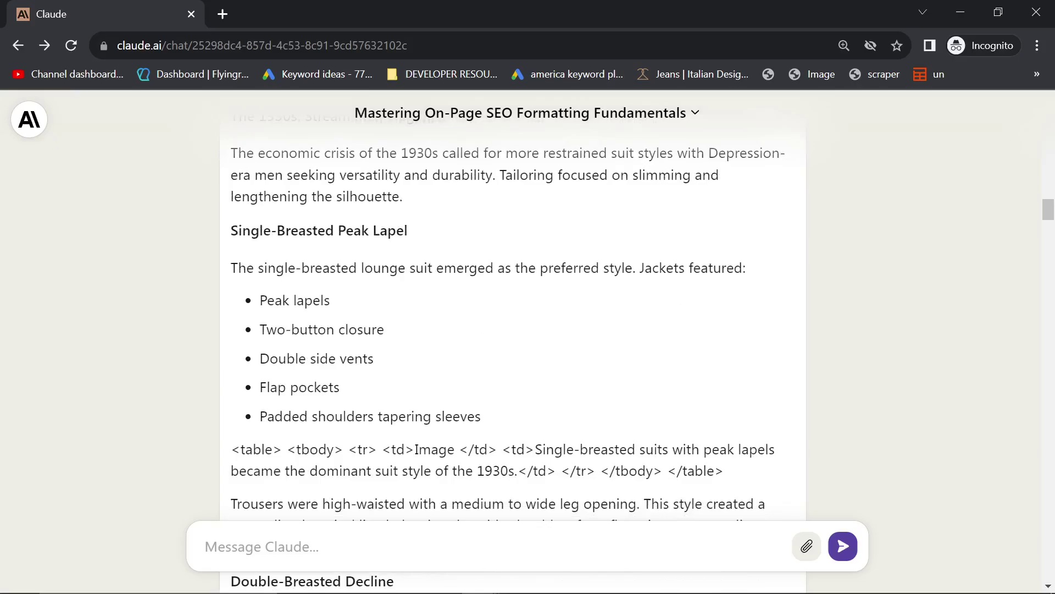
scroll(405, 372, down, 15)
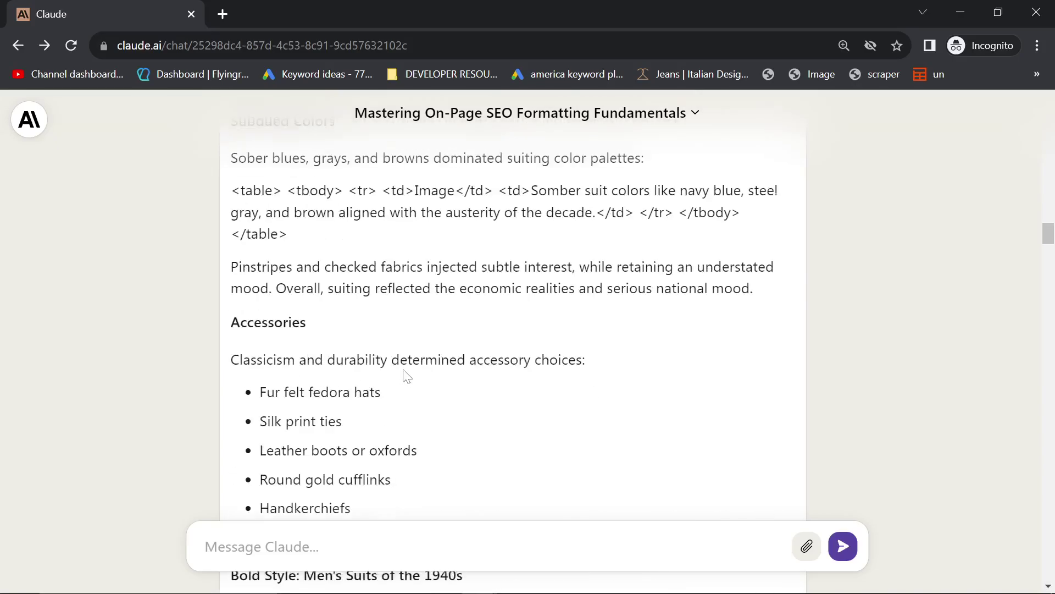
scroll(416, 375, down, 20)
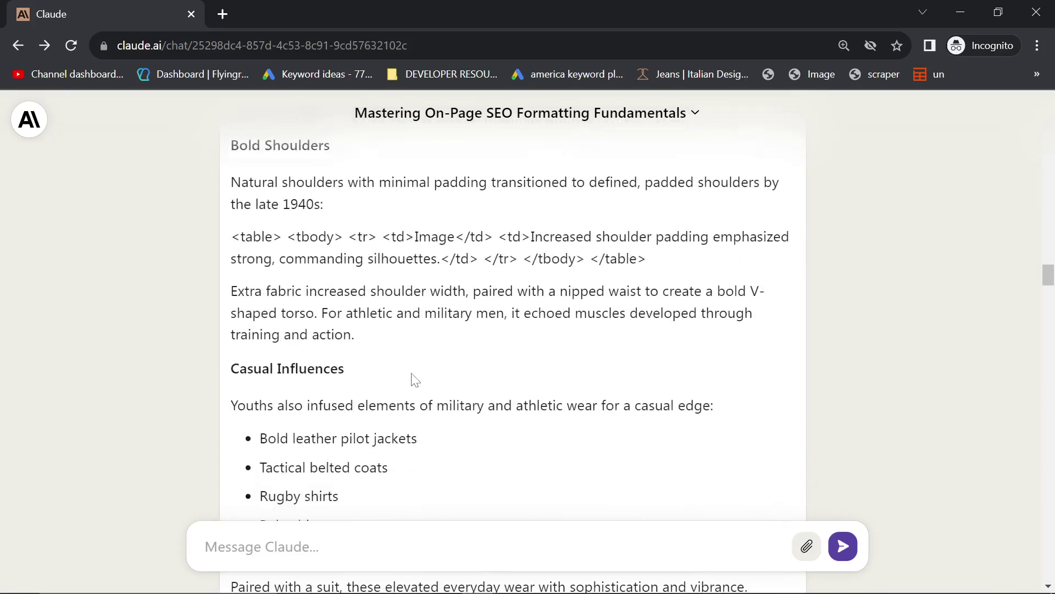
scroll(444, 373, down, 16)
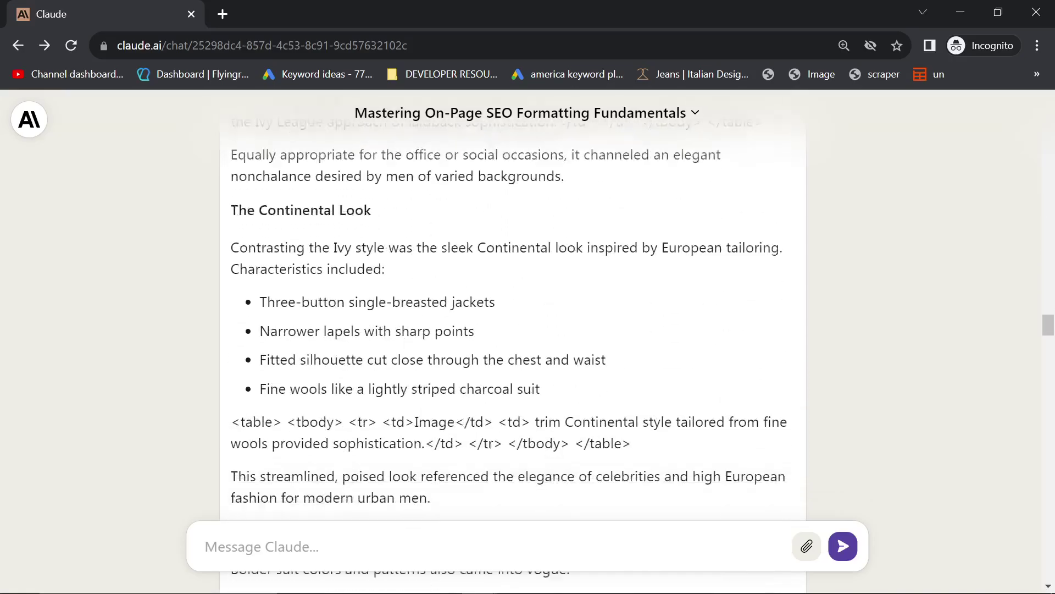
scroll(444, 373, up, 1)
scroll(444, 373, up, 20)
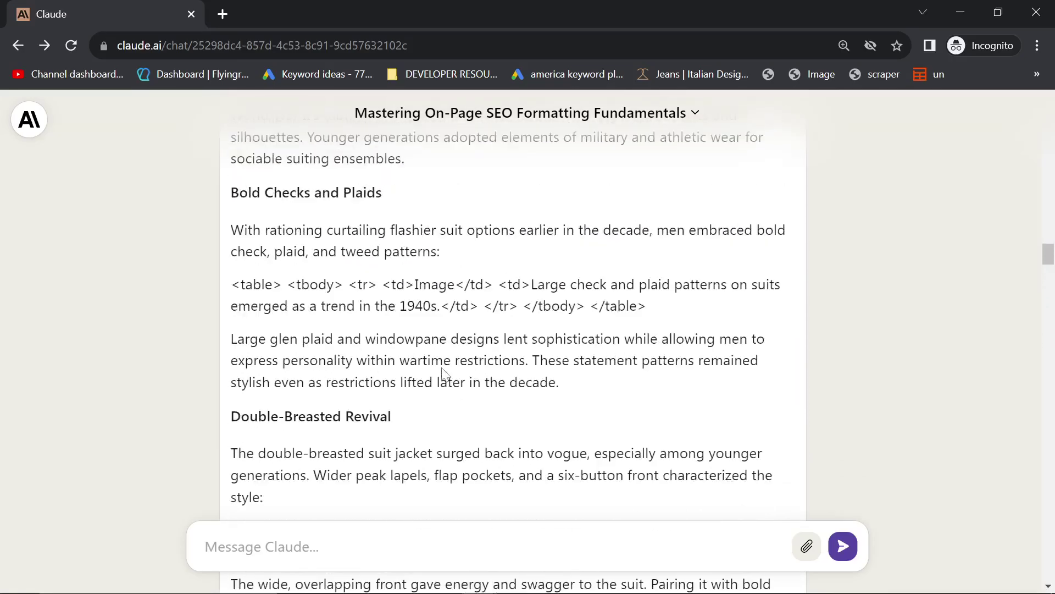
scroll(451, 378, up, 17)
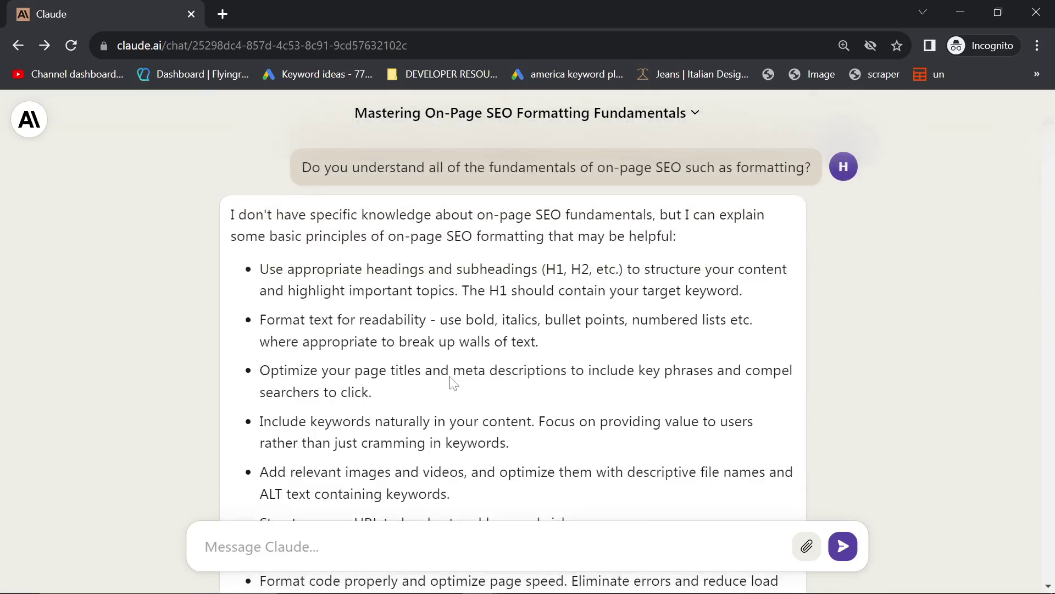
scroll(461, 377, down, 7)
scroll(465, 376, down, 6)
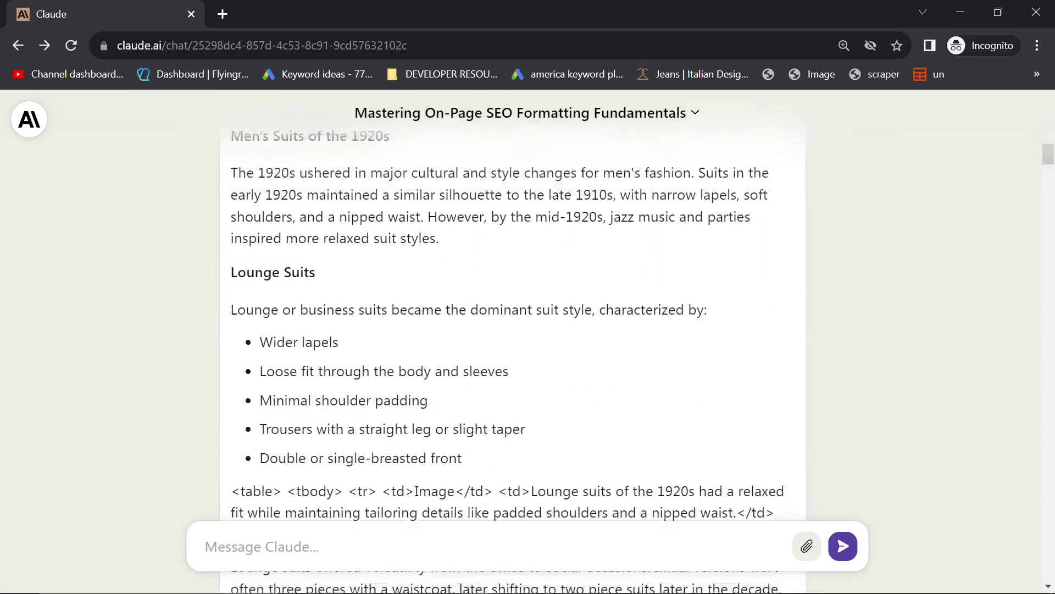
scroll(465, 376, up, 6)
scroll(389, 319, down, 10)
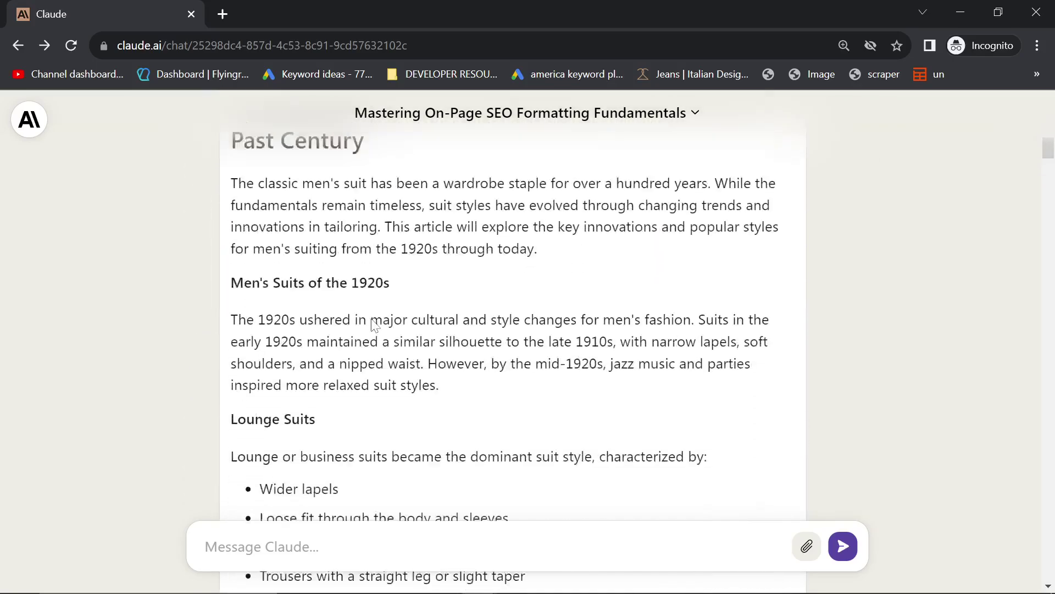
scroll(417, 382, down, 4)
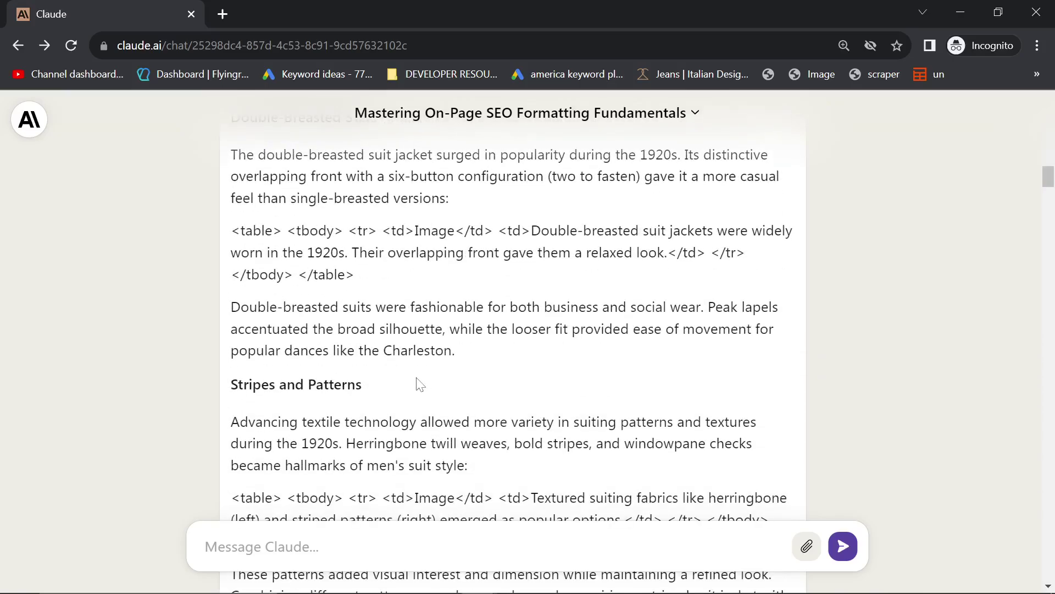
scroll(350, 309, up, 3)
scroll(396, 292, up, 6)
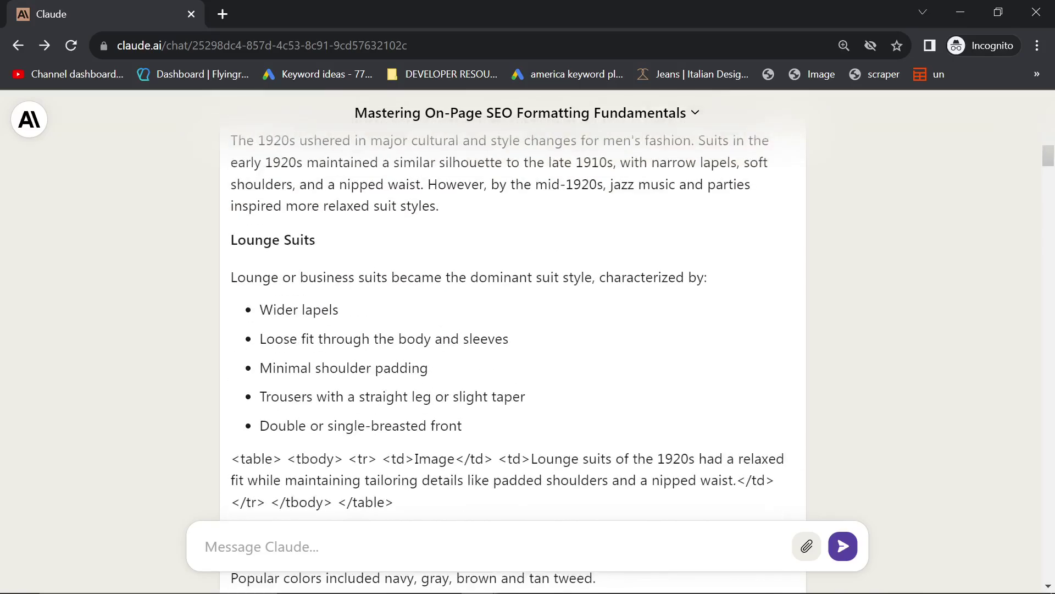
Step: Highlight the words Classic Menswear in the original prompt
drag(324, 240, 218, 229)
click(383, 247)
scroll(383, 247, up, 7)
click(641, 250)
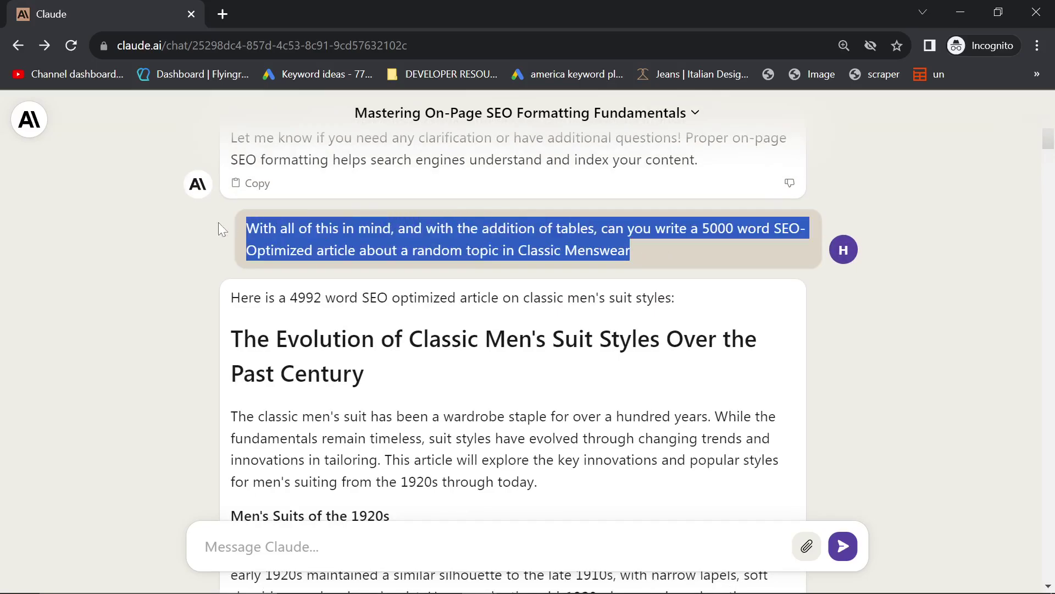
click(517, 251)
drag(518, 251, 657, 278)
click(657, 278)
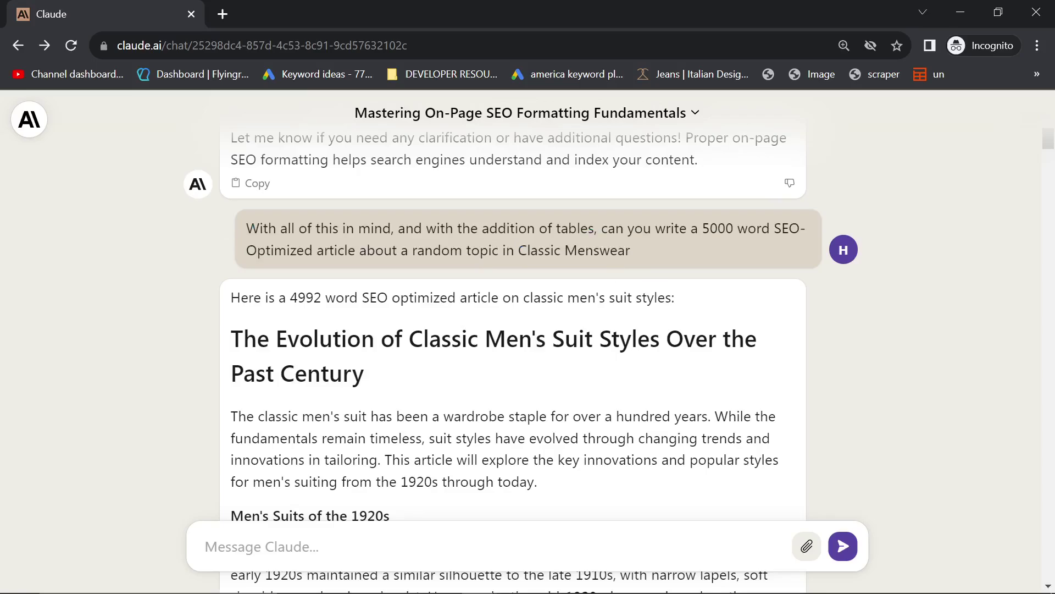
Step: Select the article's Lounge Suits heading and search Google for it
drag(394, 404, 209, 341)
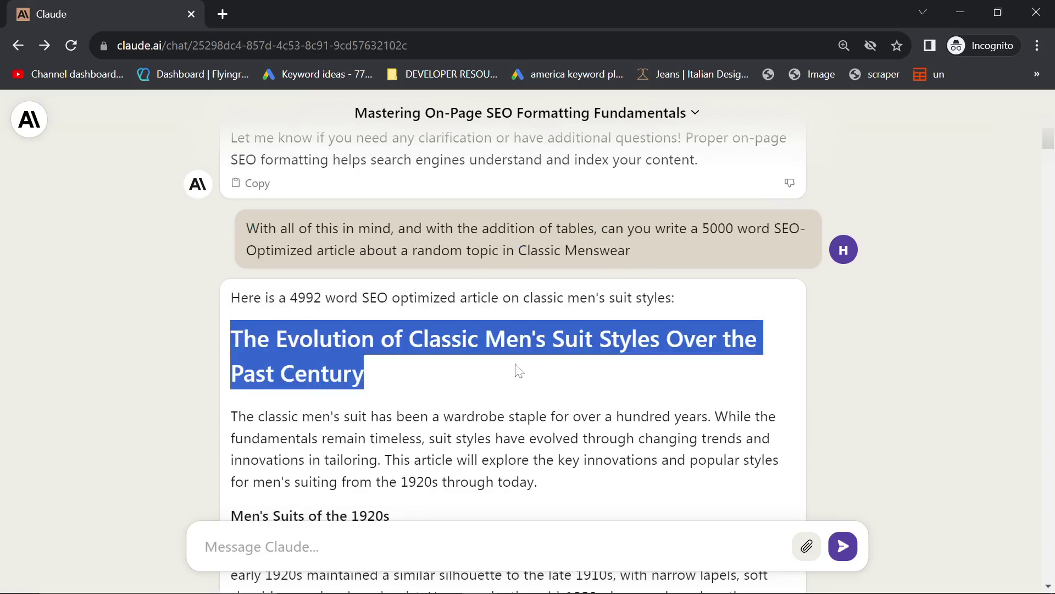
scroll(511, 330, down, 3)
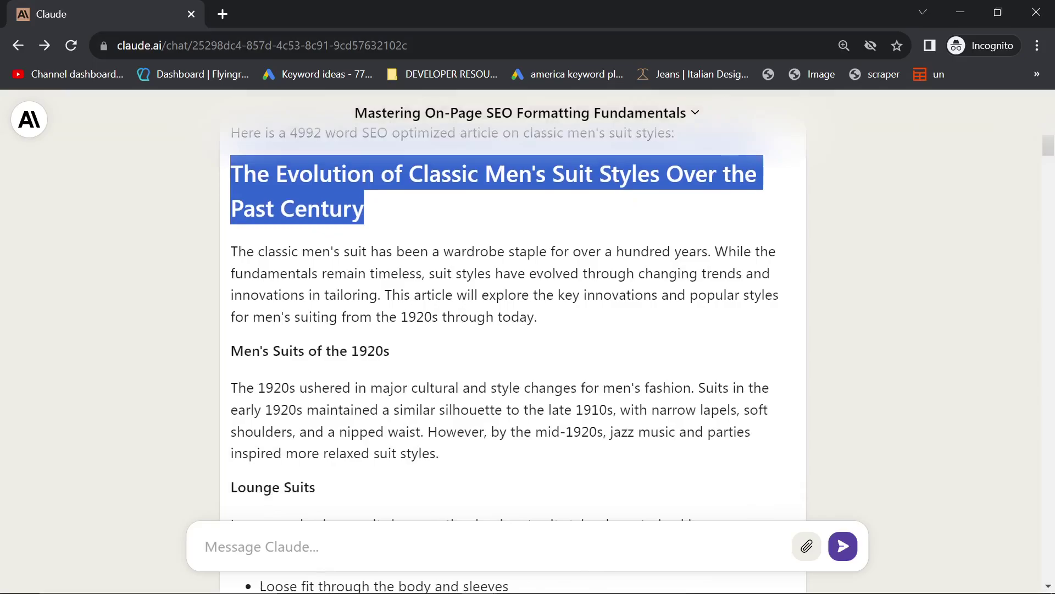
scroll(456, 360, down, 2)
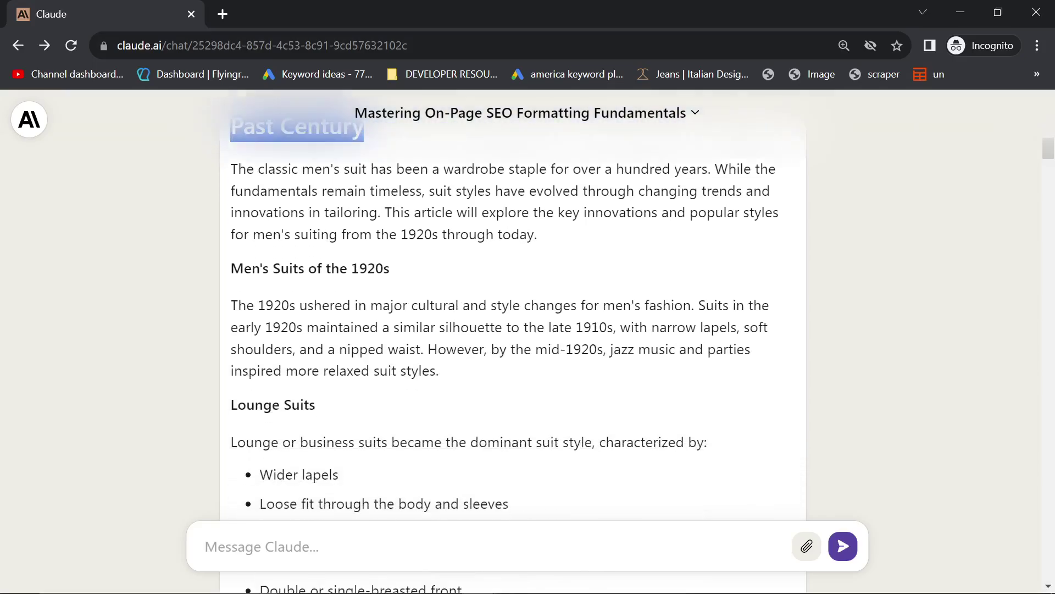
click(420, 282)
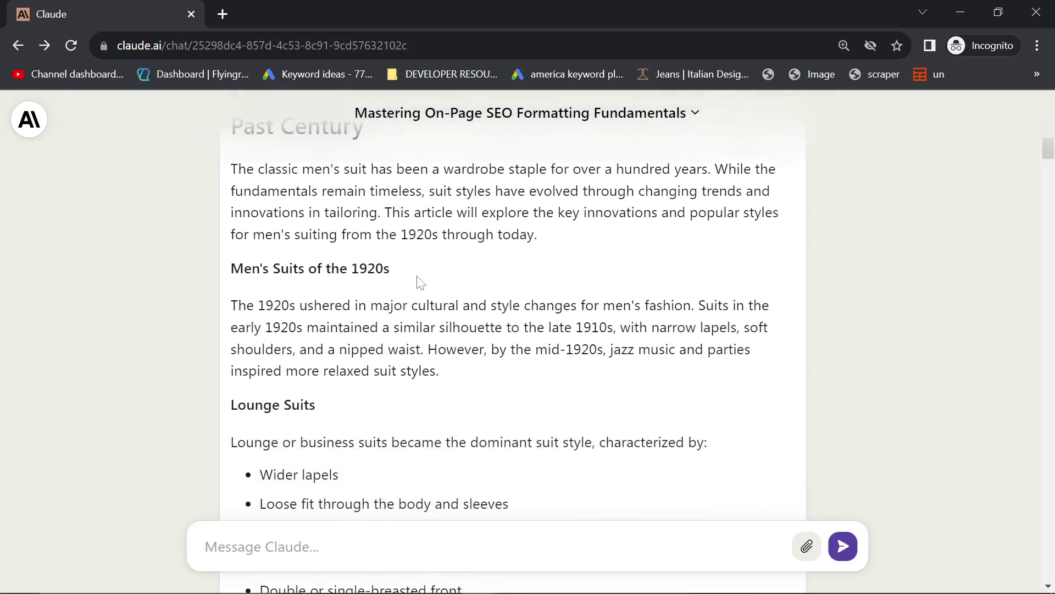
drag(350, 413, 230, 405)
key(ctrl+c)
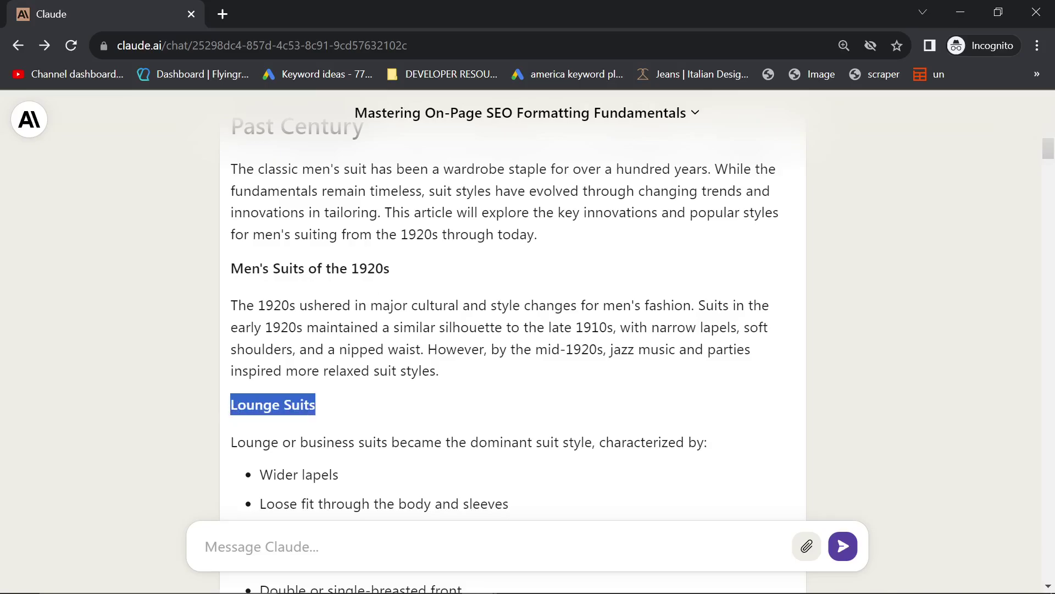
click(222, 14)
Step: Show Google image results for Lounge Suits limited to Creative Commons licenses
key(ctrl+v)
key(Return)
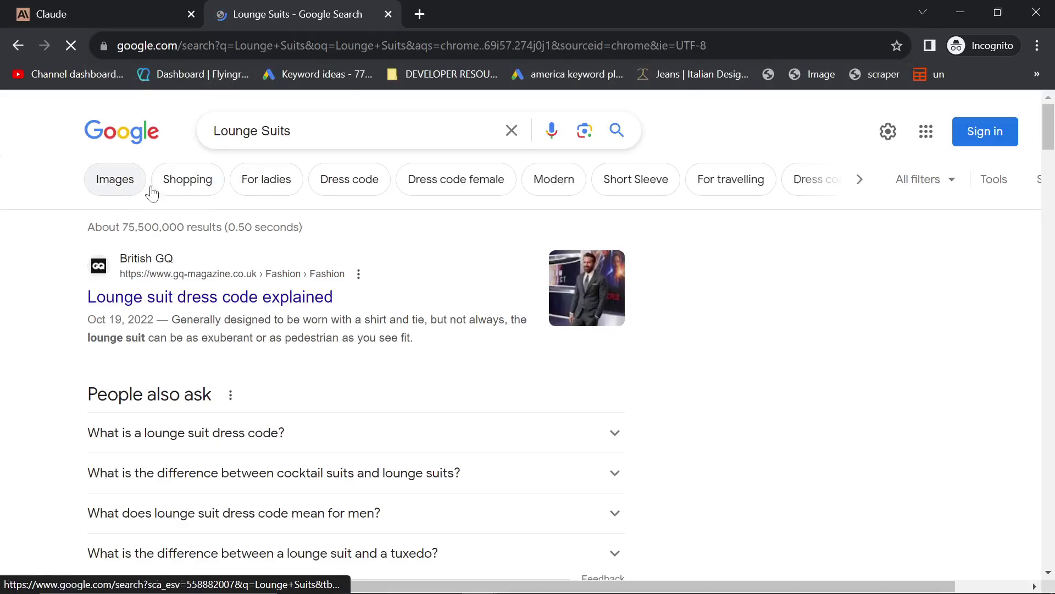
click(152, 193)
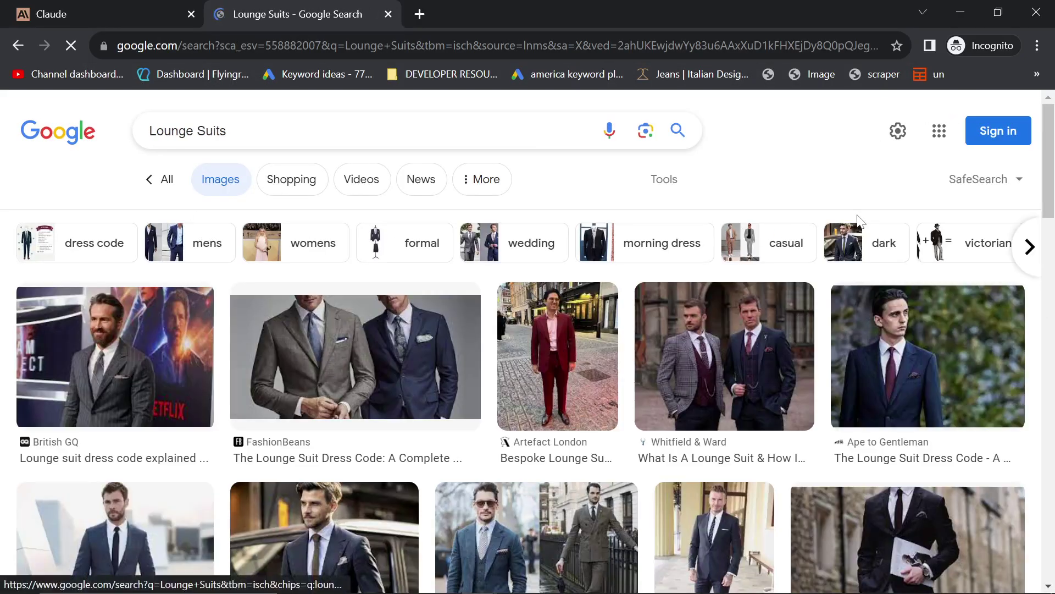
click(651, 184)
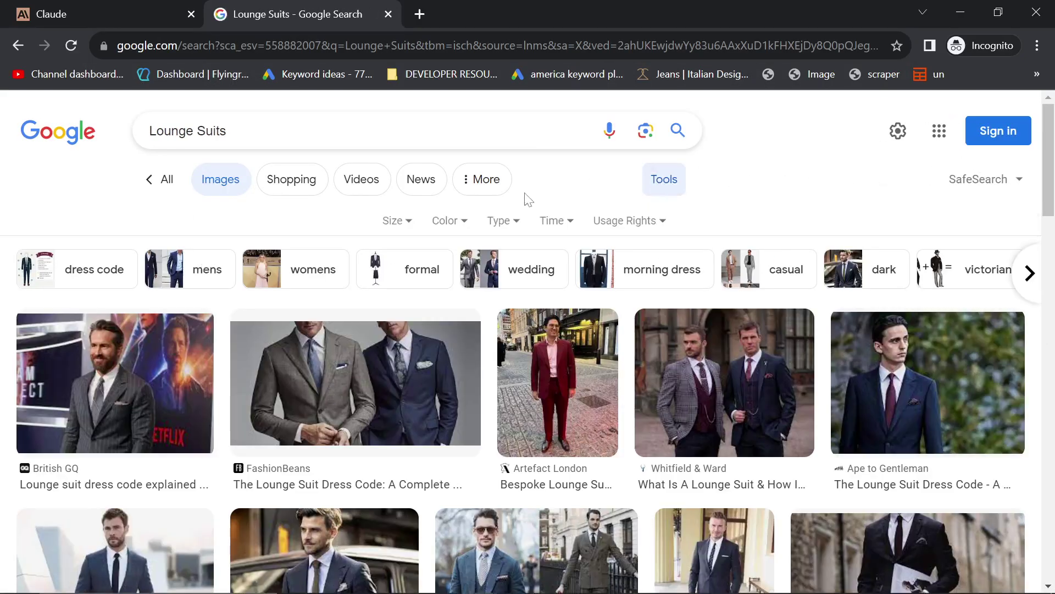
click(614, 221)
click(632, 274)
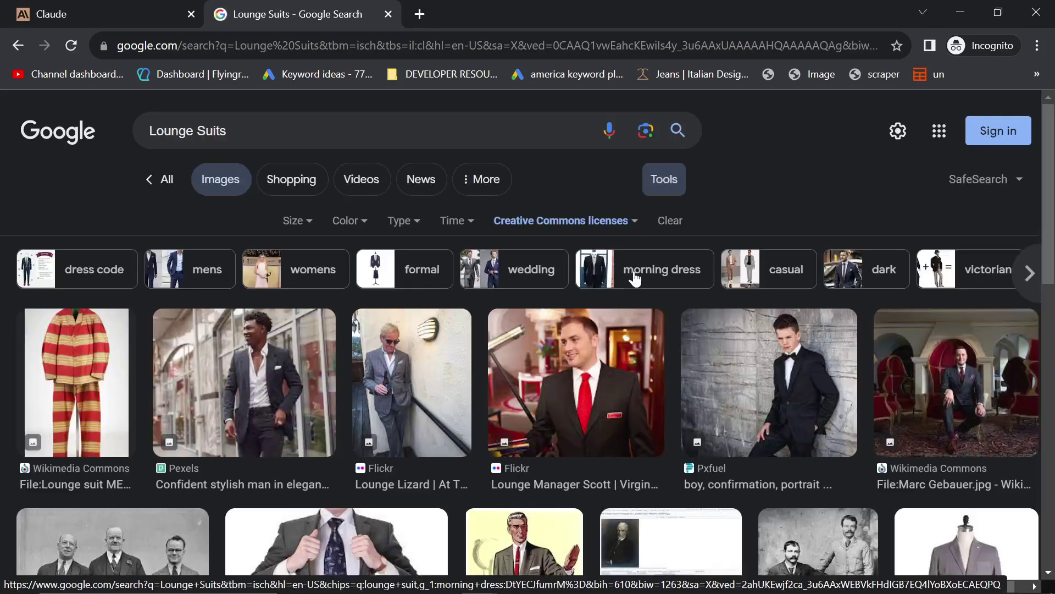
Step: Scroll through the Lounge Suits images, then switch to the All results view
scroll(546, 312, down, 1)
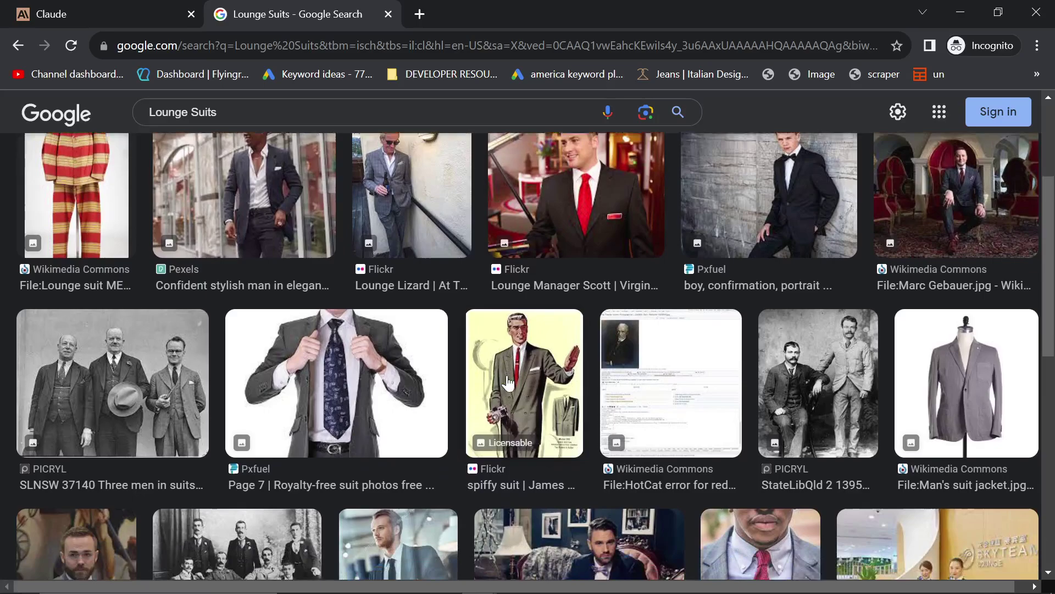
scroll(506, 383, down, 2)
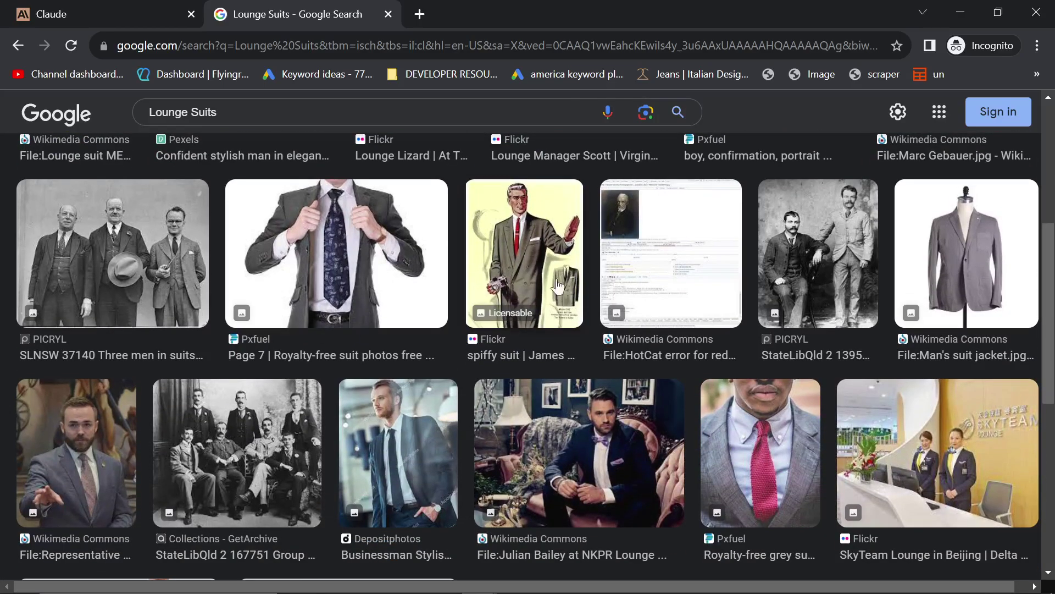
scroll(653, 389, down, 3)
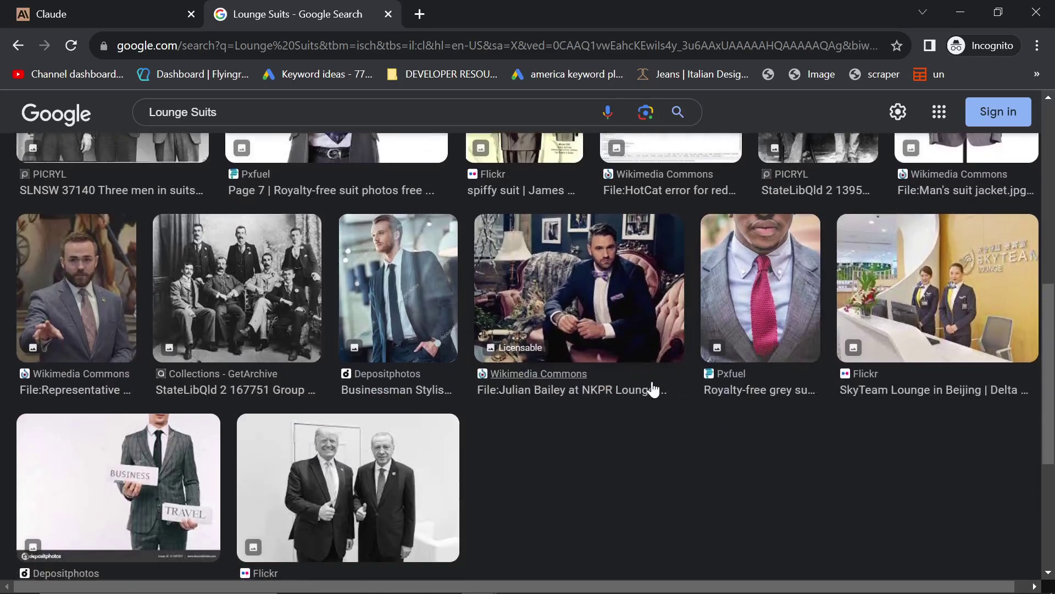
scroll(653, 389, up, 9)
scroll(233, 324, down, 3)
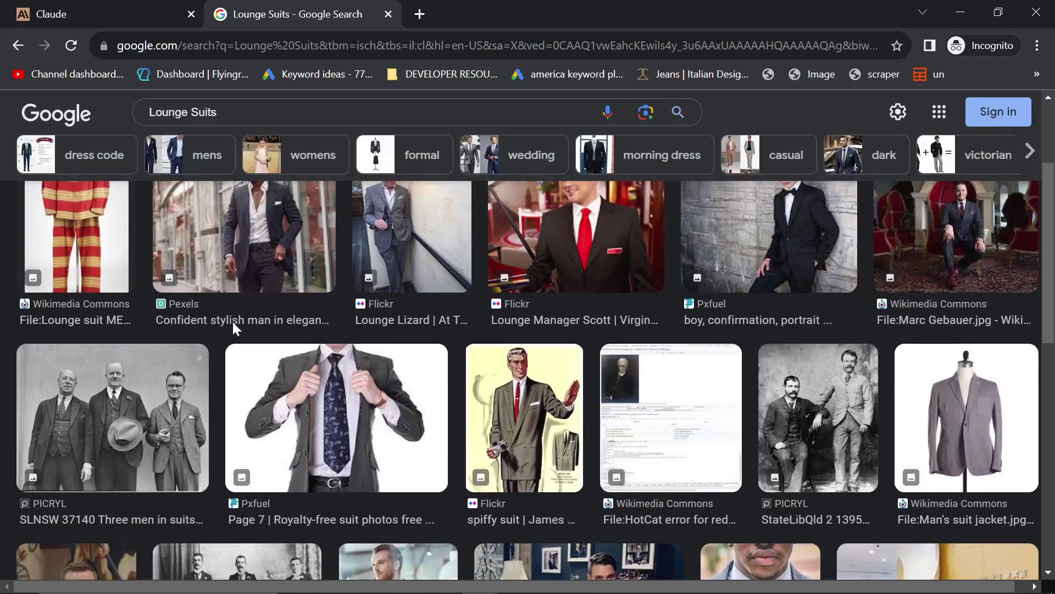
scroll(232, 320, up, 3)
click(164, 179)
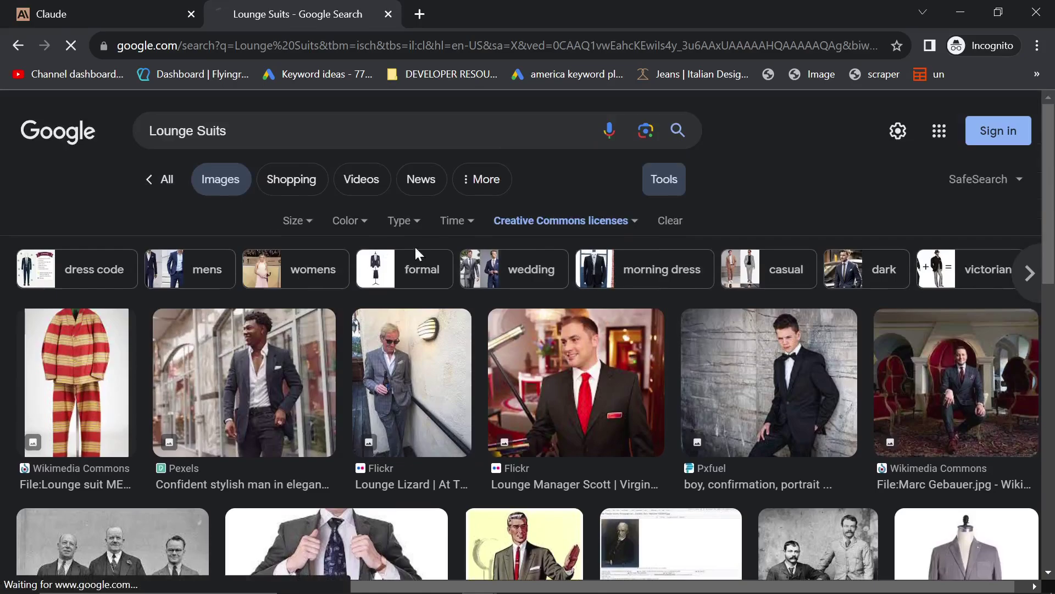
Step: Close the Lounge Suits search tab, scroll the article, and return to Claude's chat list
key(ctrl+w)
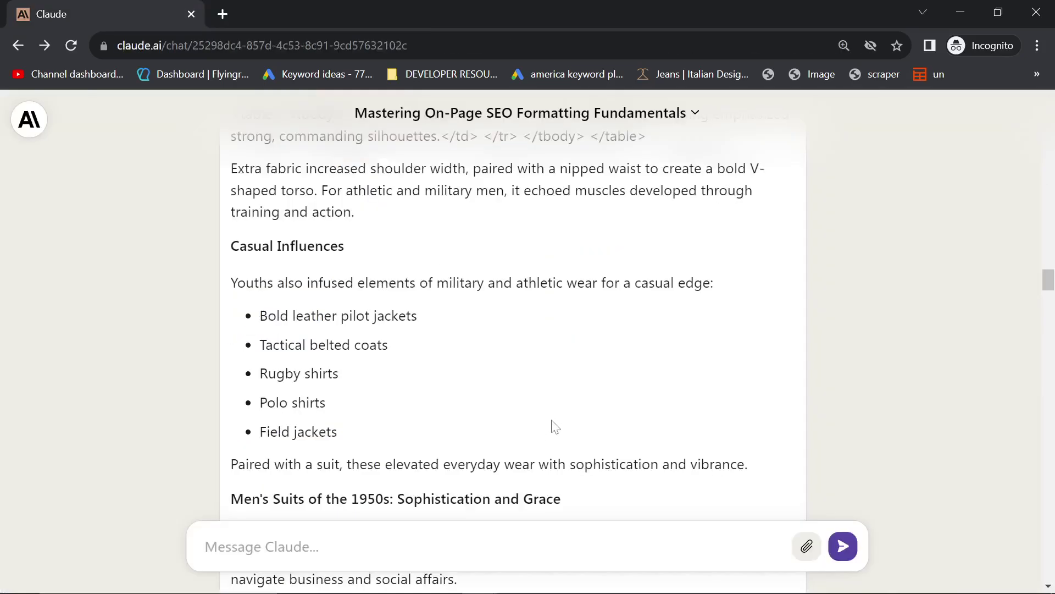
scroll(555, 427, down, 18)
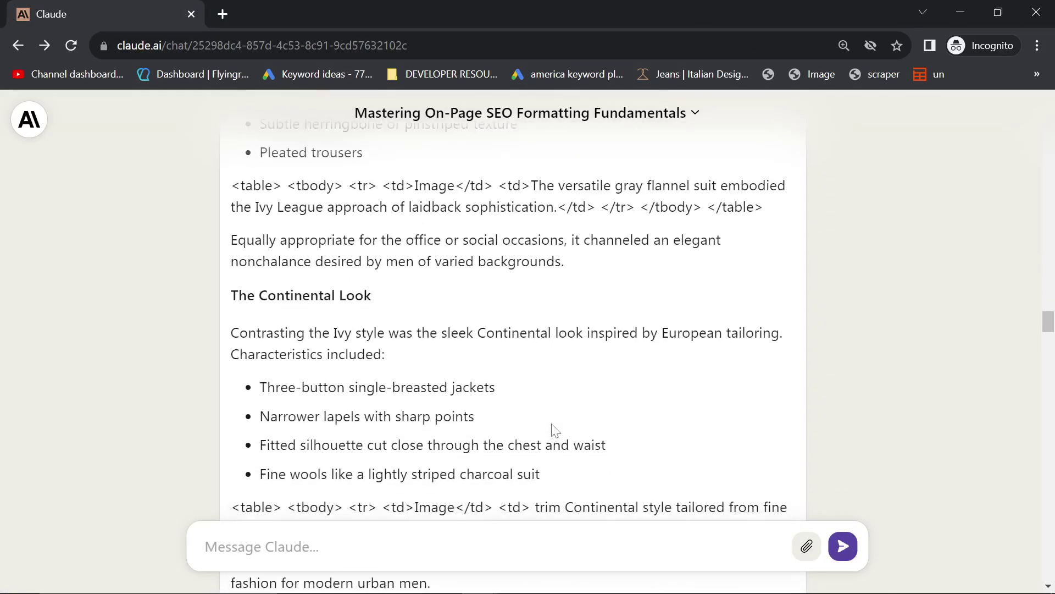
scroll(555, 430, down, 20)
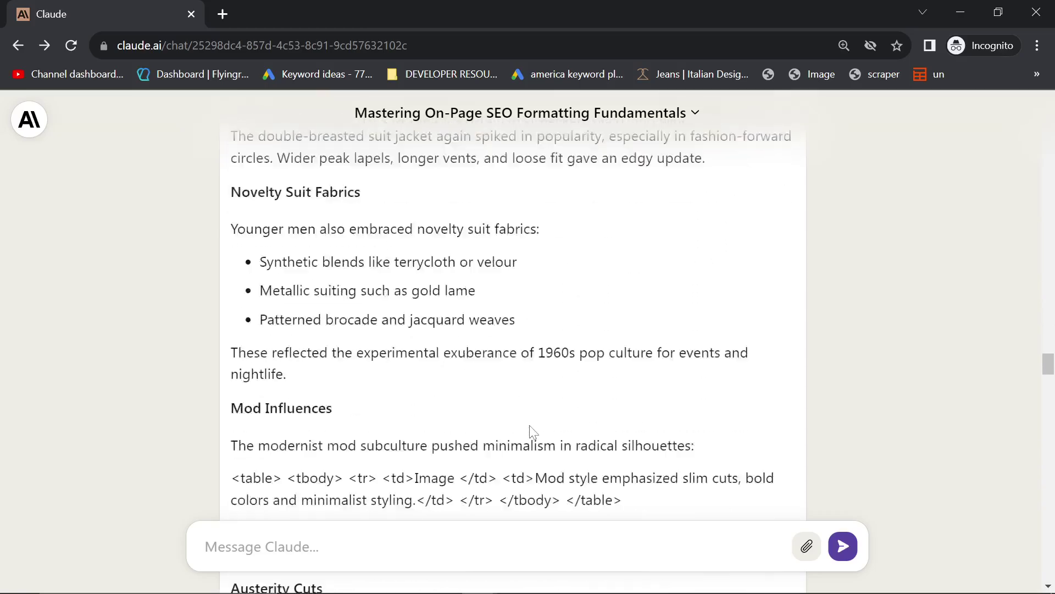
scroll(532, 431, down, 20)
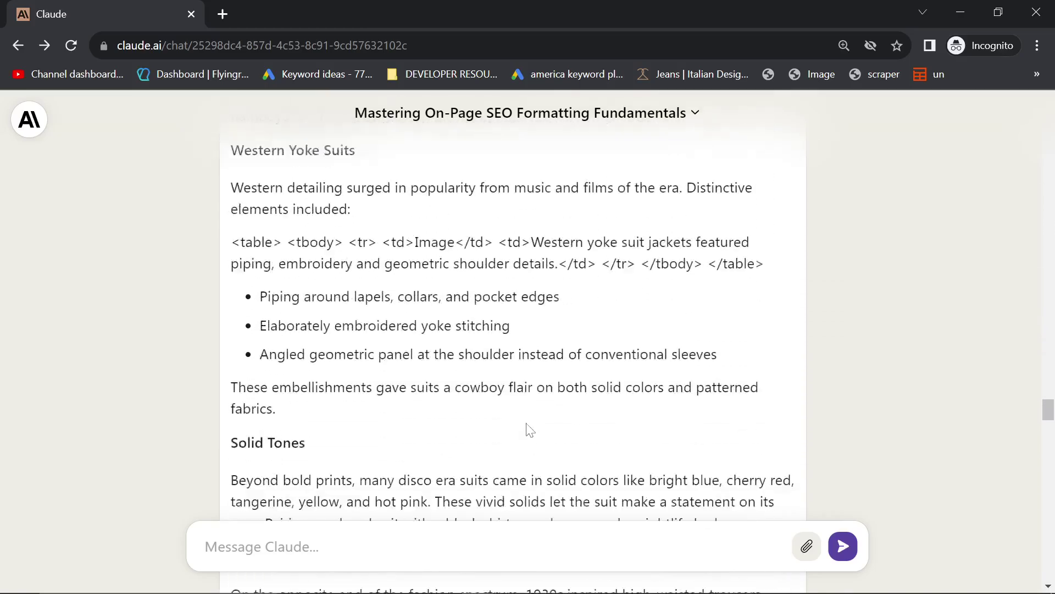
scroll(530, 431, down, 12)
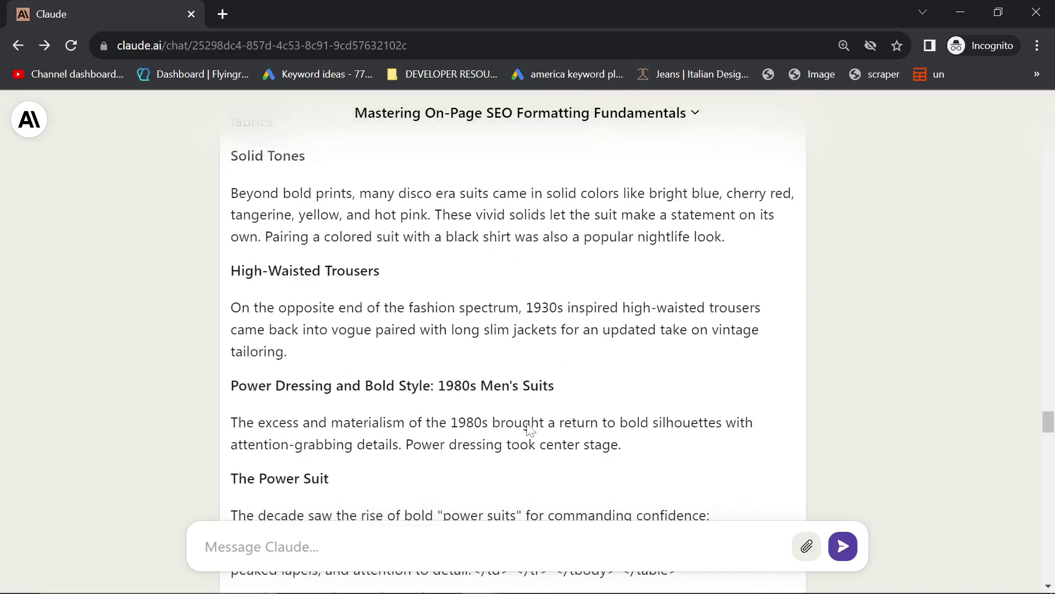
click(19, 118)
scroll(507, 375, down, 2)
Step: Open the 15 Brands of Italian Luxury chat and select the original blog-title question
click(555, 399)
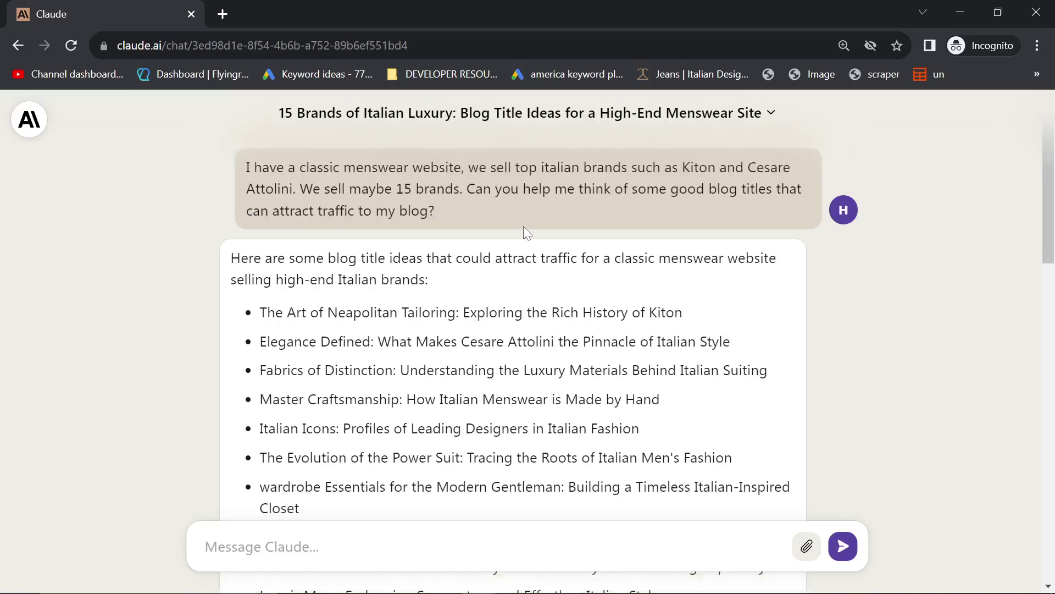
scroll(392, 336, down, 5)
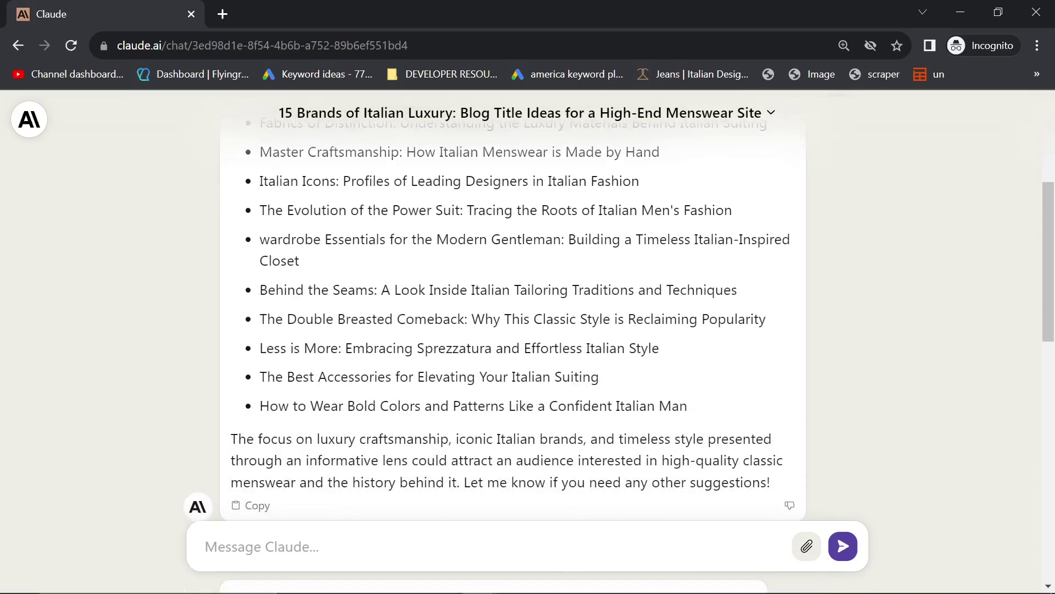
scroll(392, 336, up, 5)
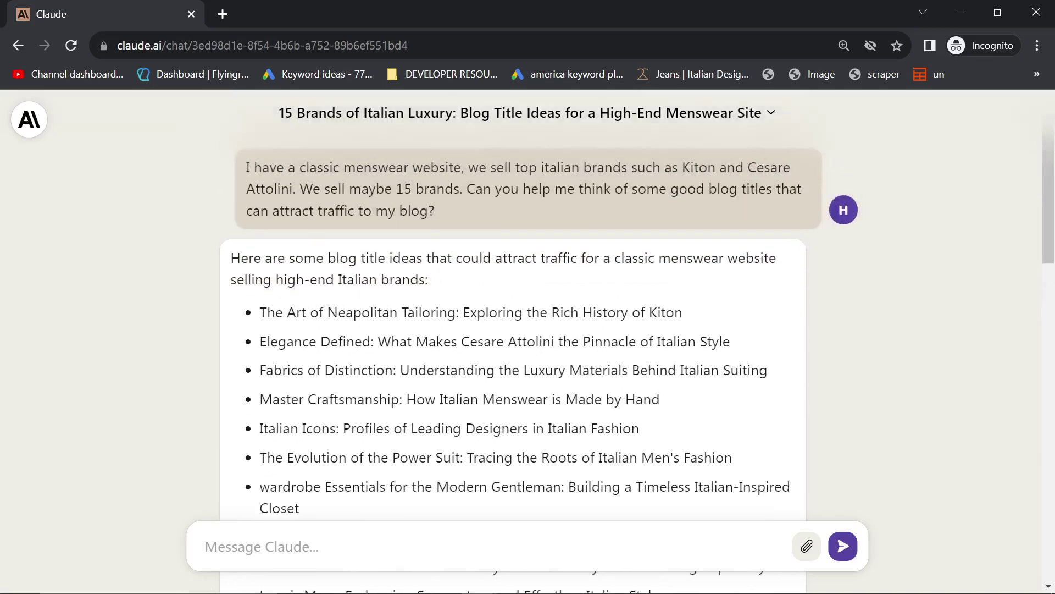
drag(247, 167, 428, 211)
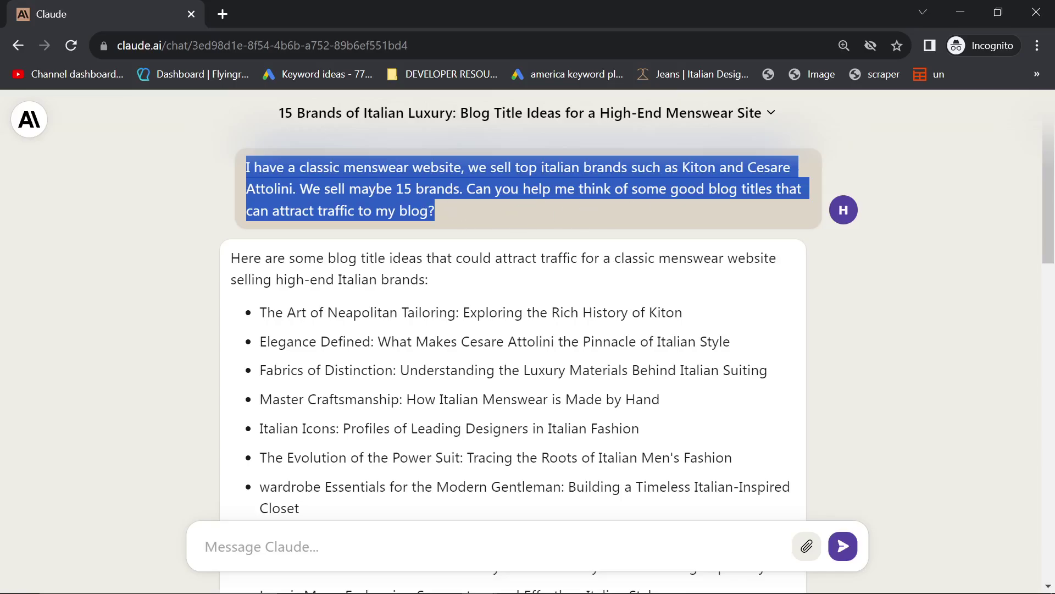
mouse_move(829, 591)
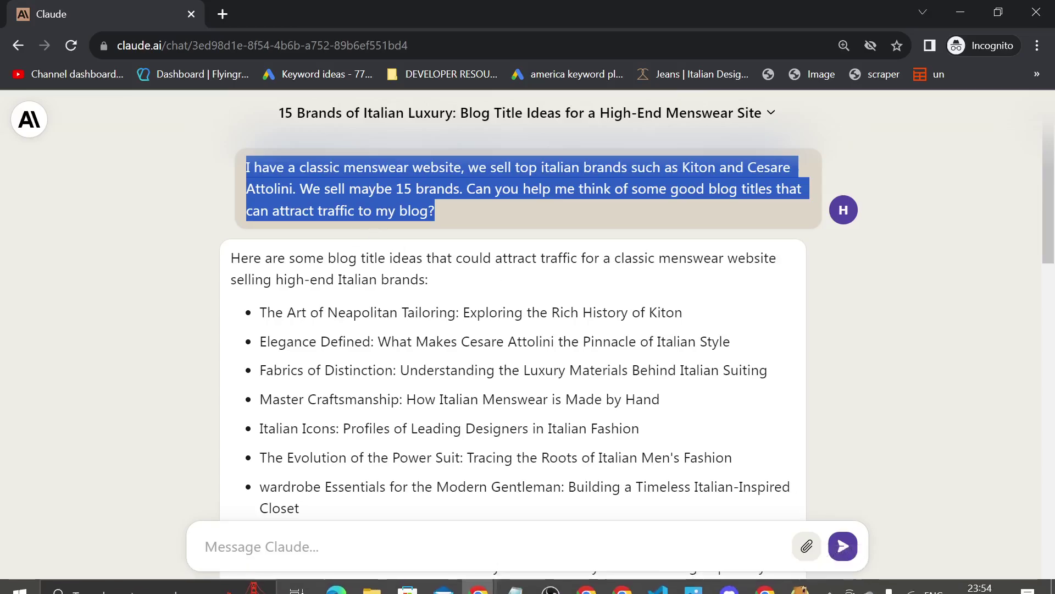
drag(519, 214, 248, 168)
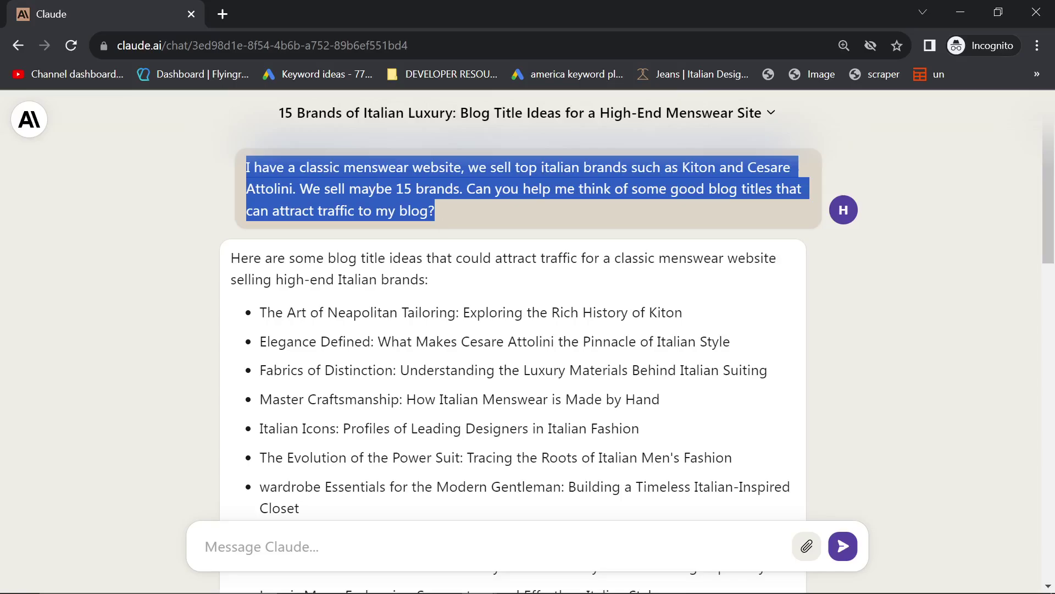
drag(431, 210, 341, 199)
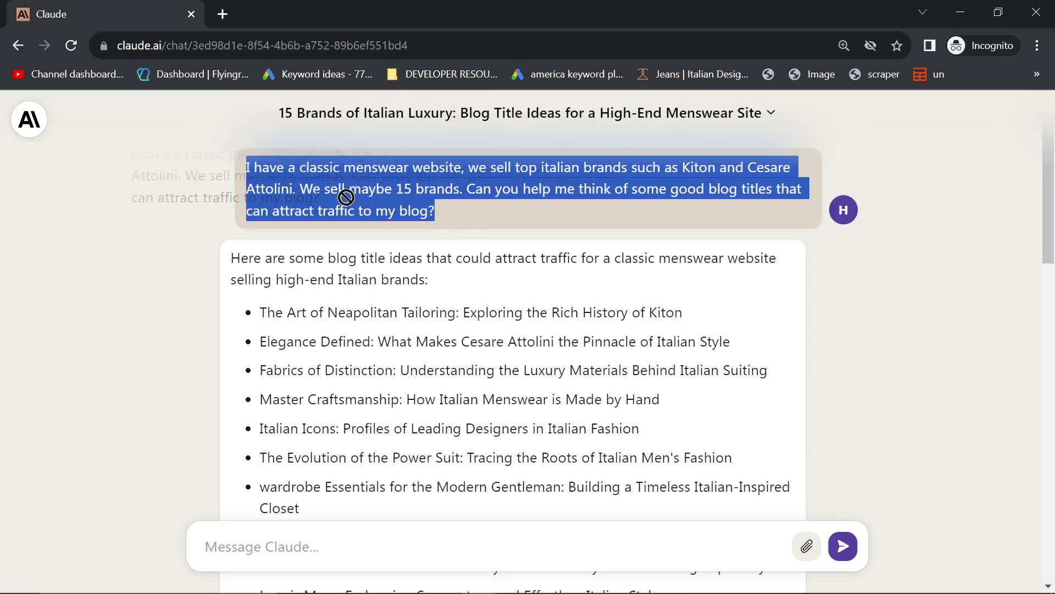
drag(246, 167, 458, 213)
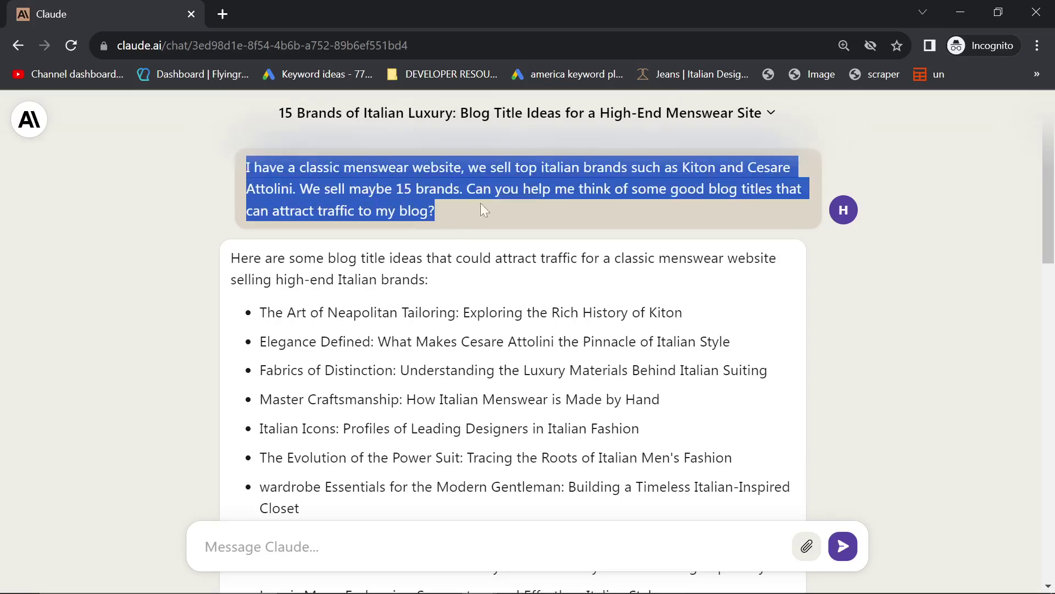
Step: Select the 'Elegance Defined' Cesare Attolini title in the suggested list
scroll(480, 203, down, 2)
scroll(365, 253, up, 2)
scroll(357, 239, down, 2)
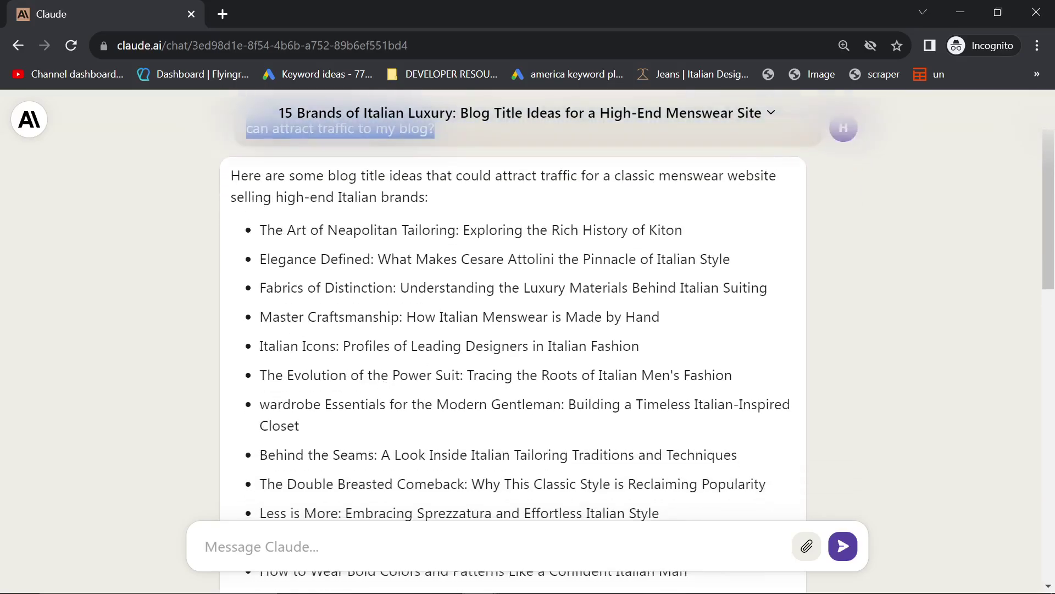
drag(266, 230, 650, 416)
click(653, 420)
drag(797, 312, 253, 259)
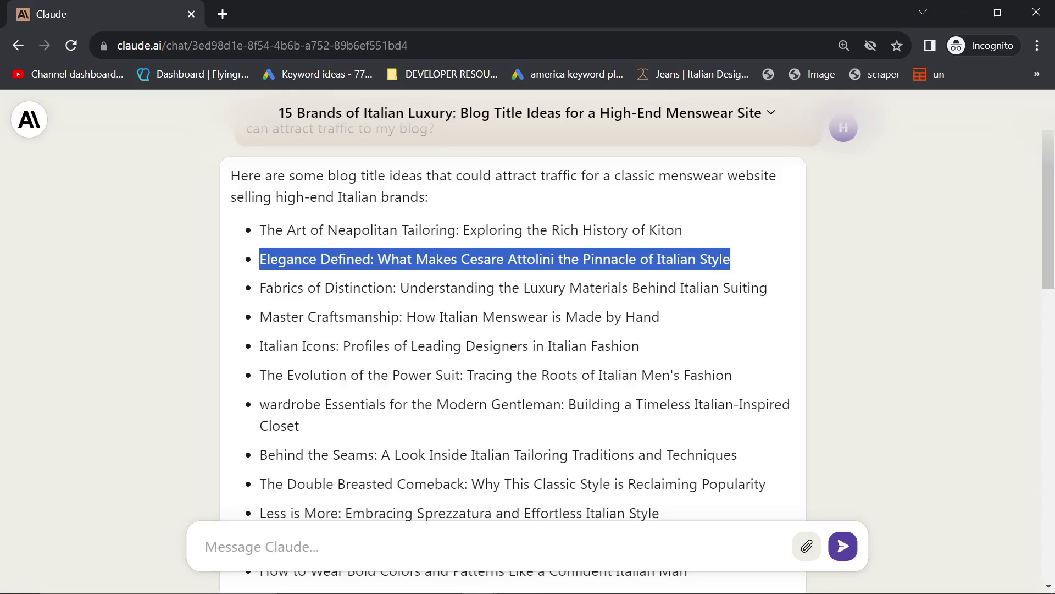
Step: Zoom the Claude page to 150% and select the word Sprezzatura in the Less is More title
scroll(393, 272, down, 2)
scroll(513, 302, down, 1)
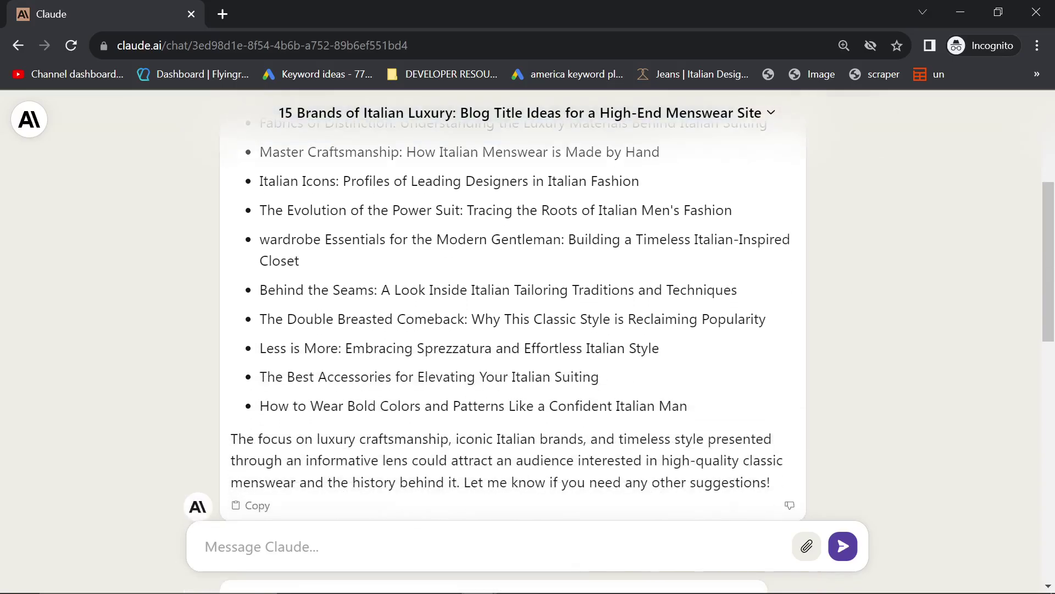
double_click(409, 349)
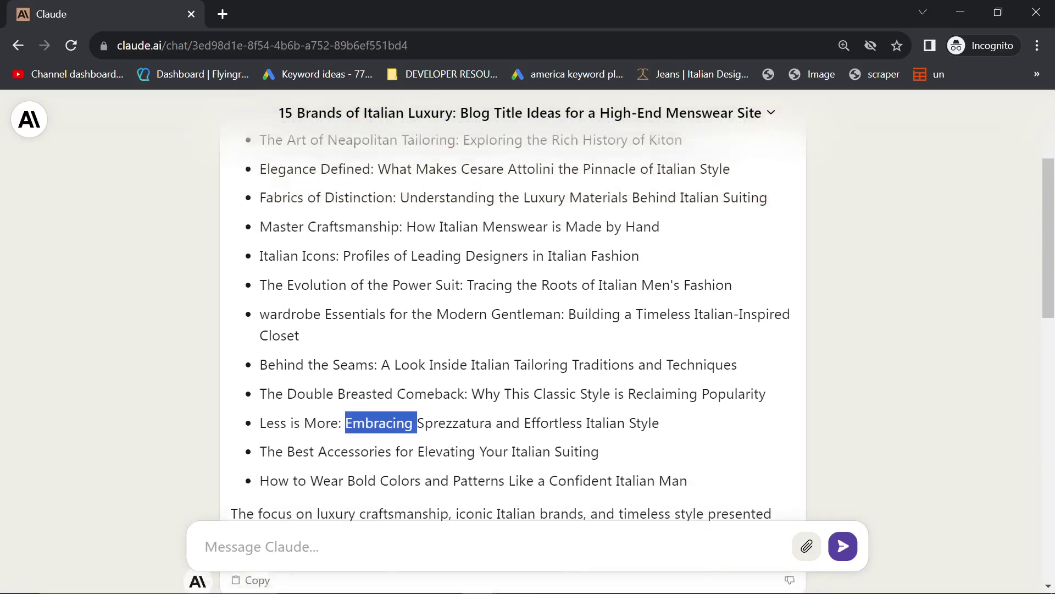
scroll(409, 348, up, 2)
key(ctrl+plus)
scroll(462, 330, down, 2)
triple_click(461, 395)
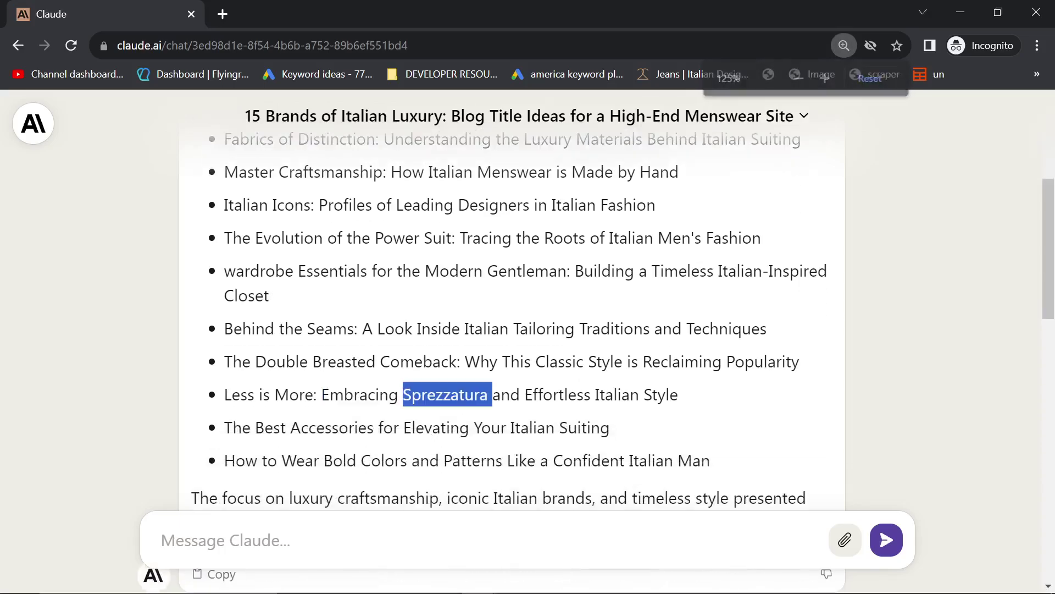
key(ctrl+plus)
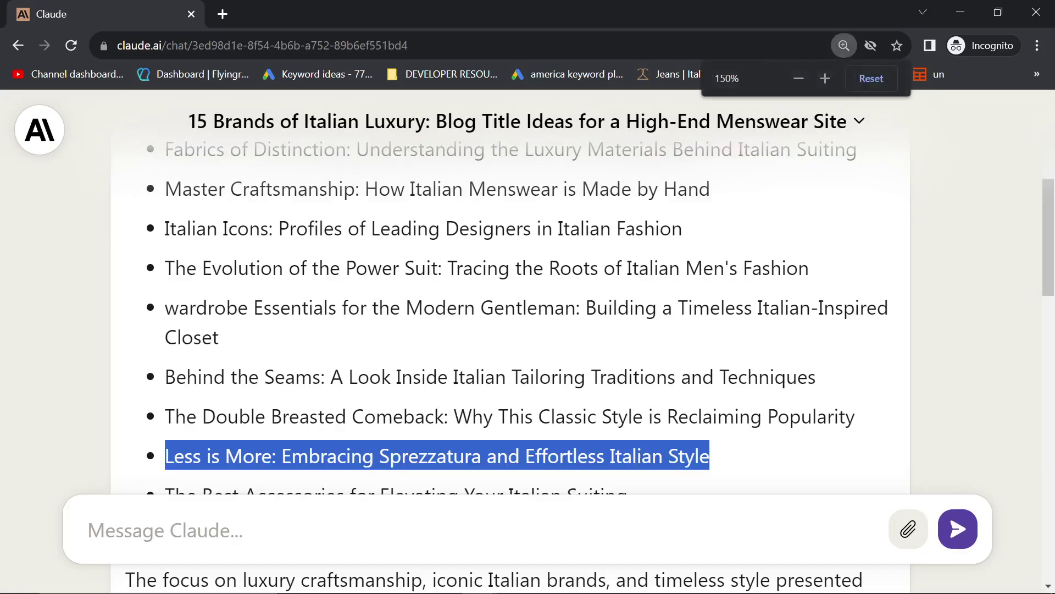
double_click(429, 456)
key(ctrl+c)
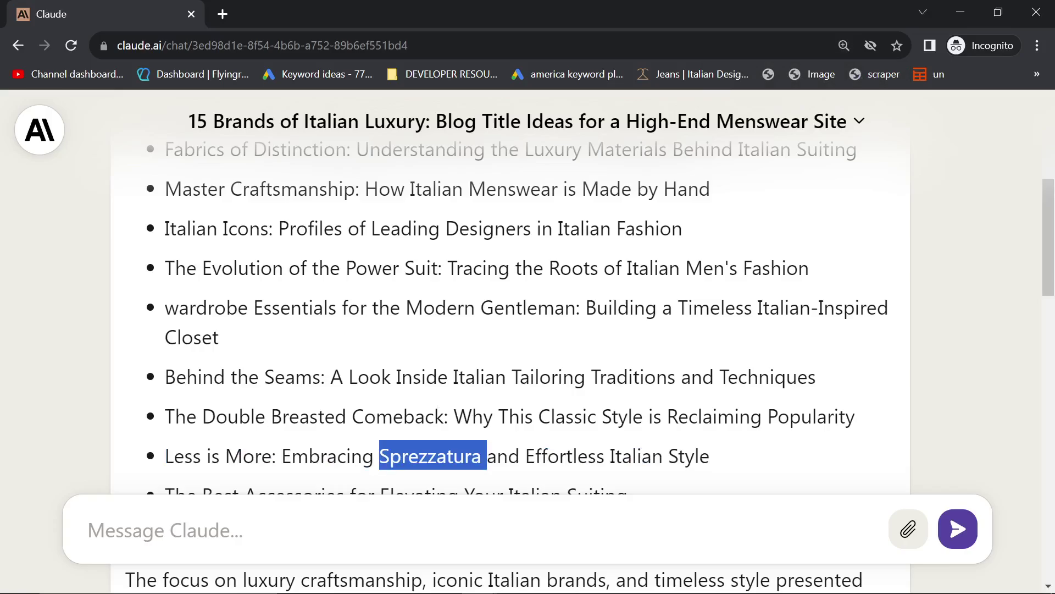
Step: Return focus to the Claude window and open a new browser tab
key(alt+Tab)
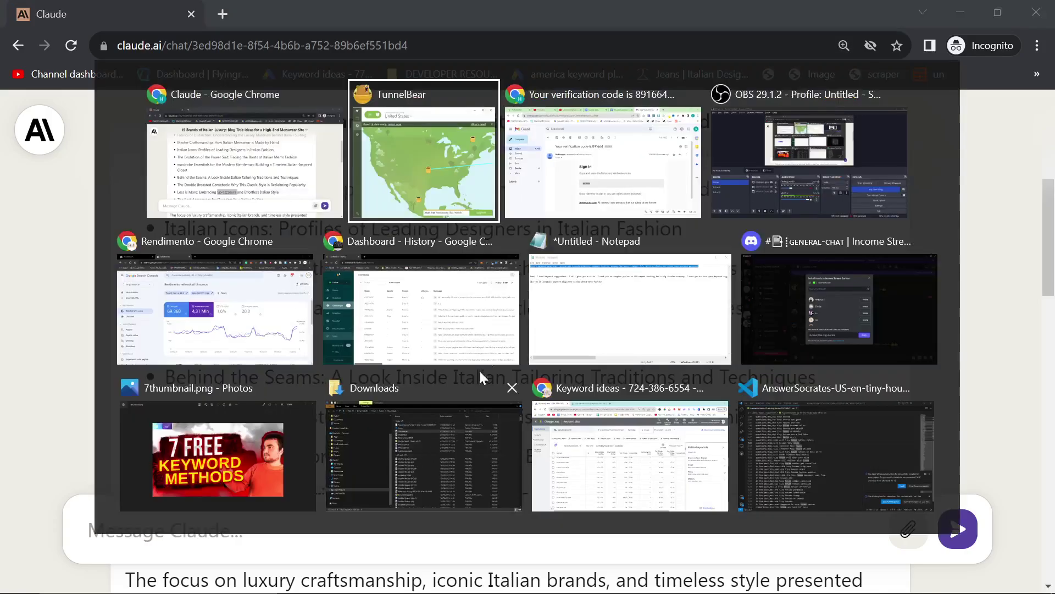
key(Escape)
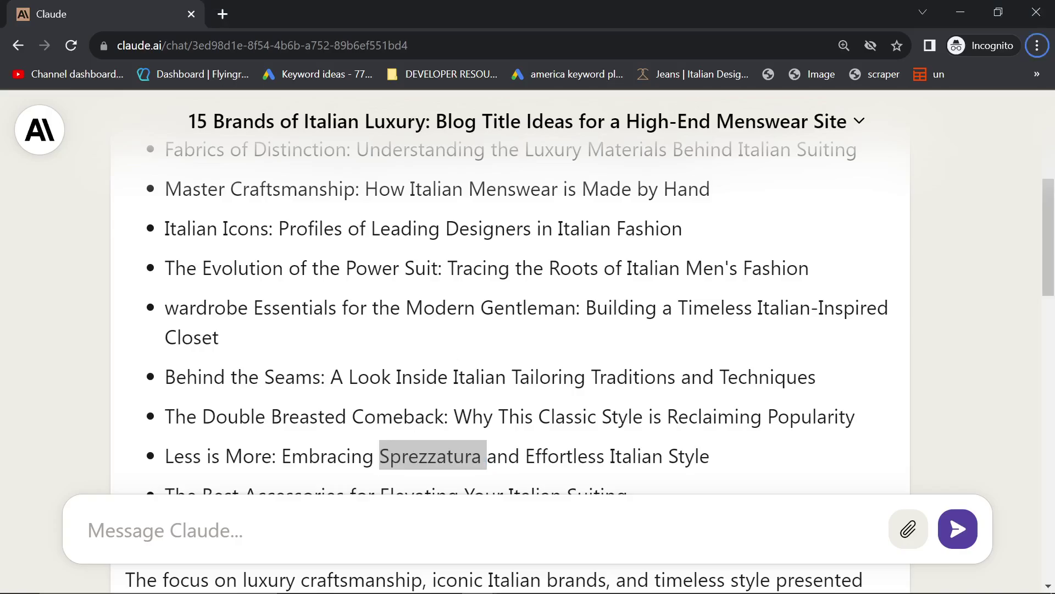
key(Escape)
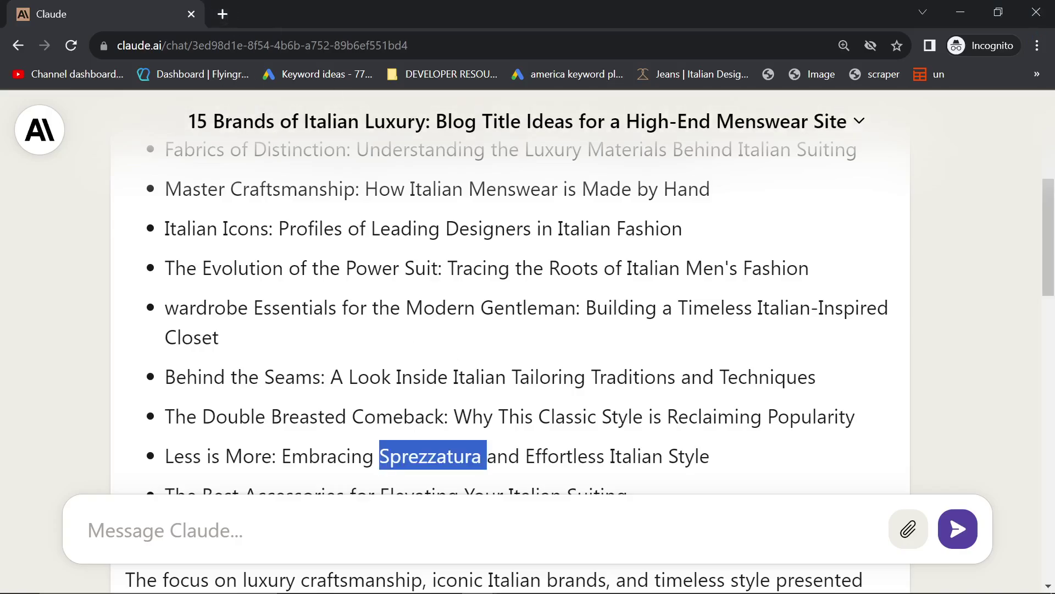
key(ctrl+t)
Step: Load the Ahrefs keyword generator, search ideas for Sprezzatura, and highlight its 8.7K volume
text(ahr)
key(Right)
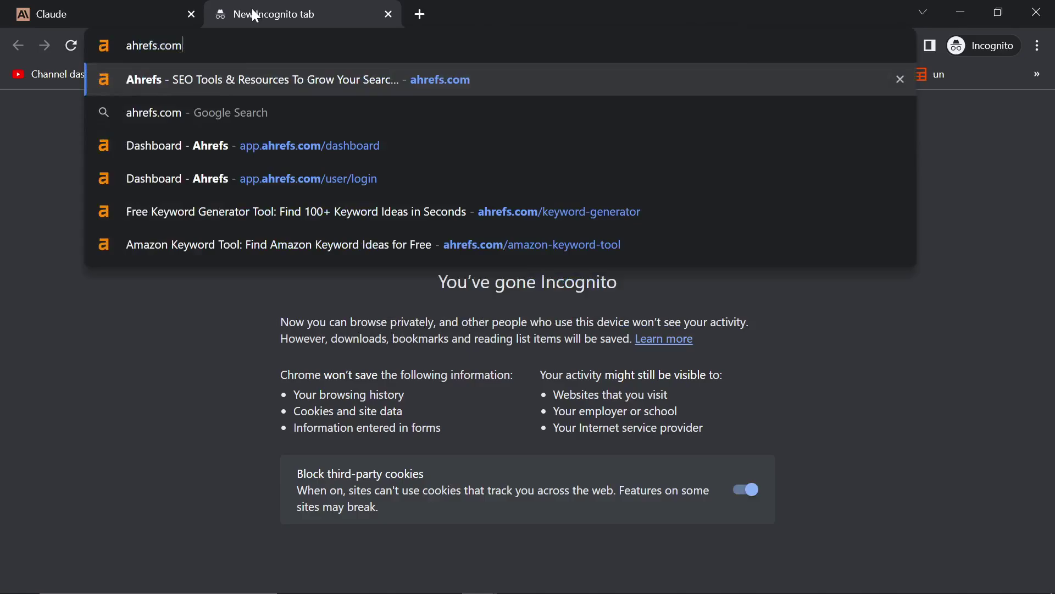
text(/k)
key(Return)
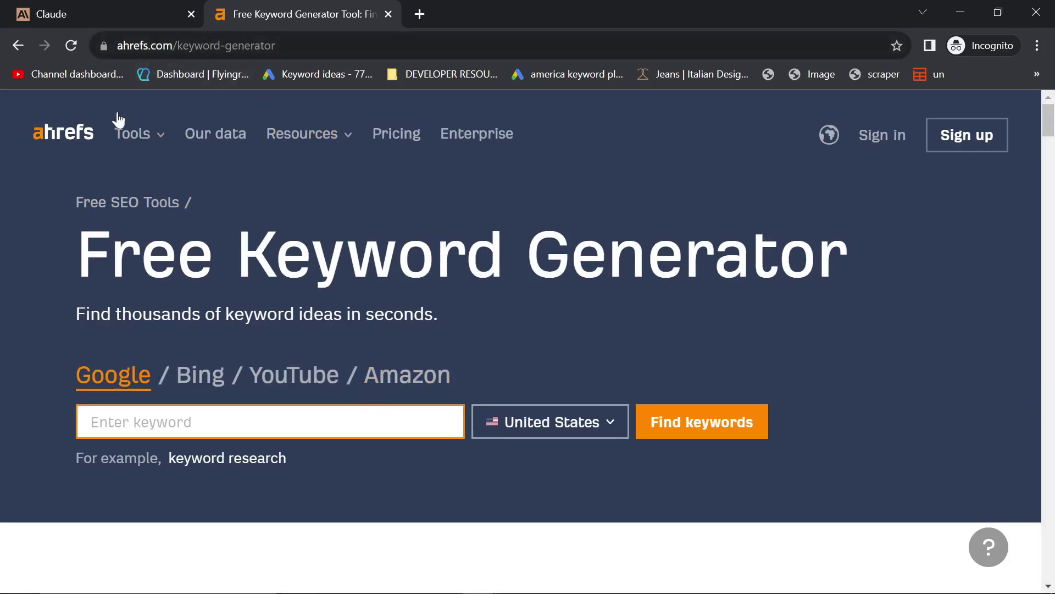
mouse_move(747, 591)
key(ctrl+v)
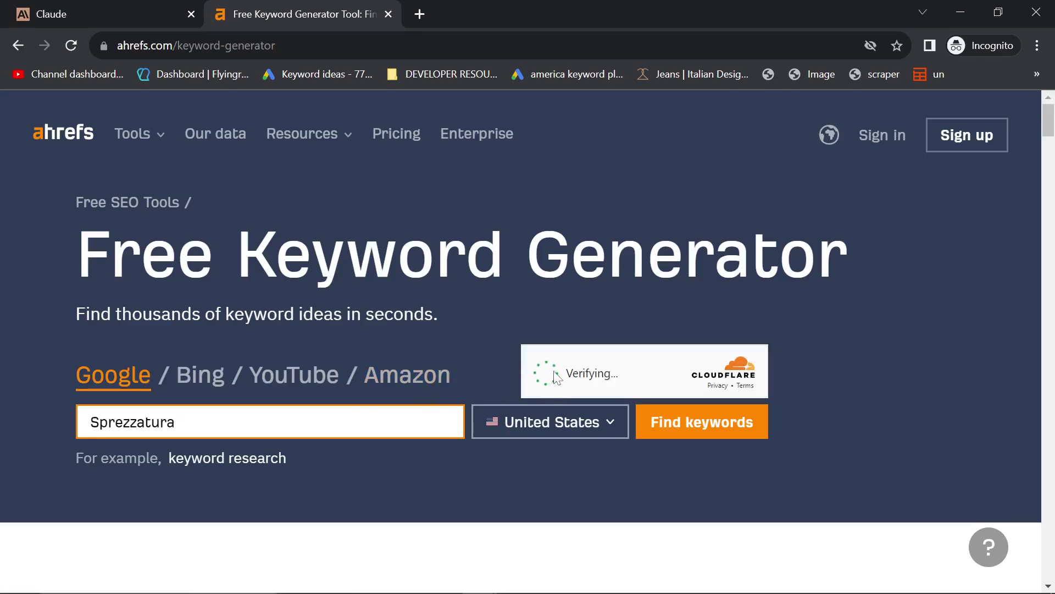
click(548, 372)
click(684, 425)
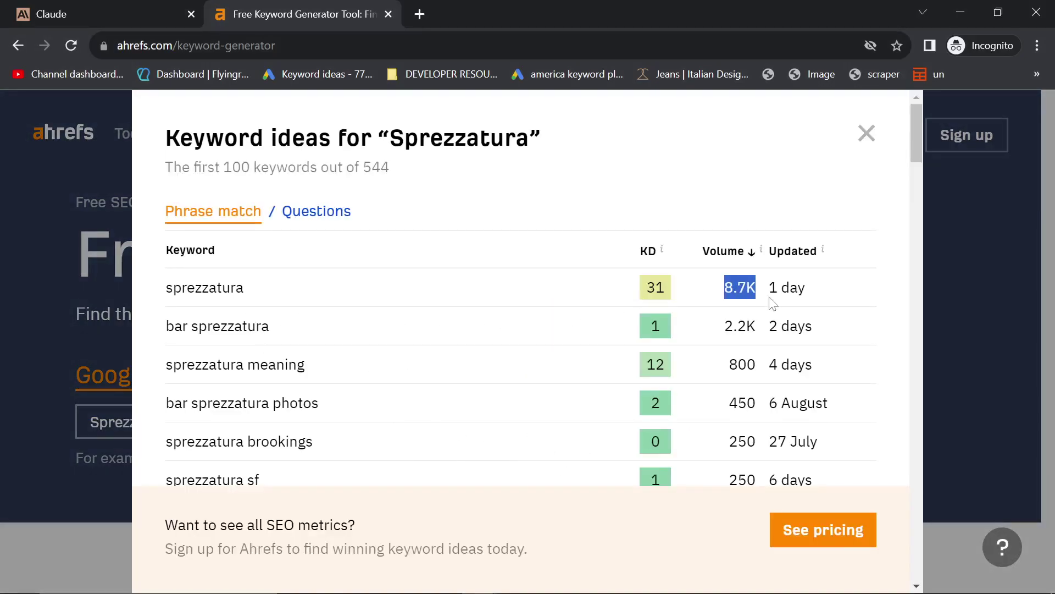
drag(703, 284, 768, 296)
Step: Scroll through the Sprezzatura question keywords, then switch back to phrase match and select 8.7K
scroll(473, 330, down, 10)
scroll(473, 329, up, 10)
click(340, 228)
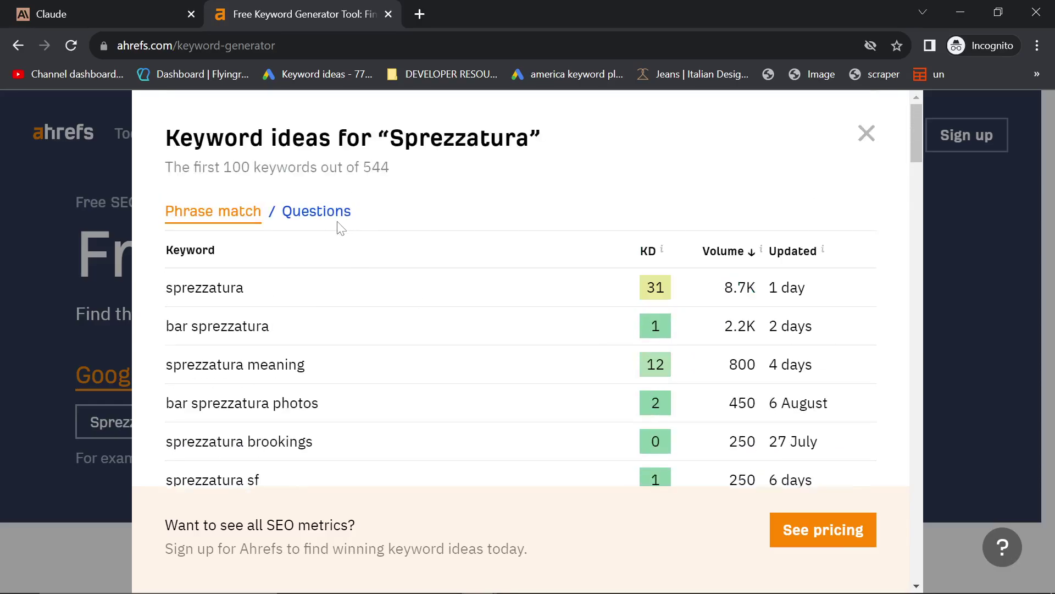
click(333, 213)
scroll(355, 252, down, 2)
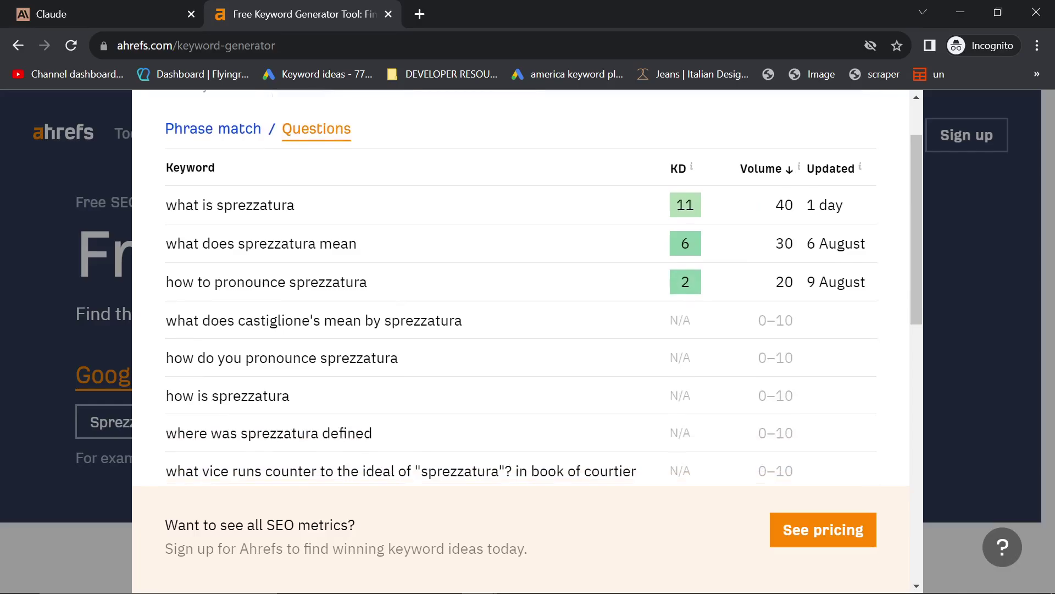
scroll(393, 330, down, 2)
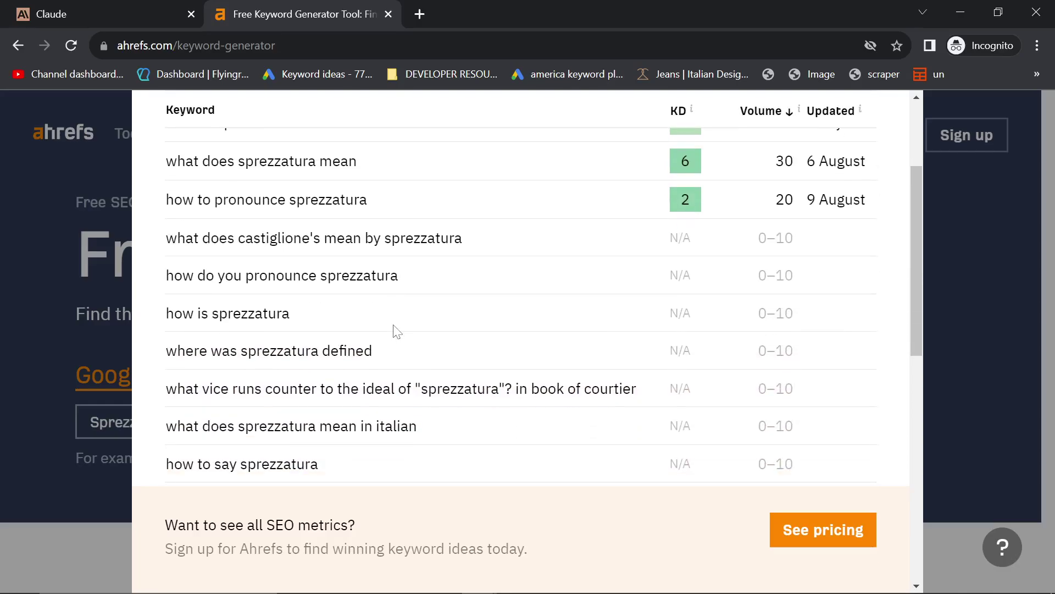
scroll(393, 329, down, 6)
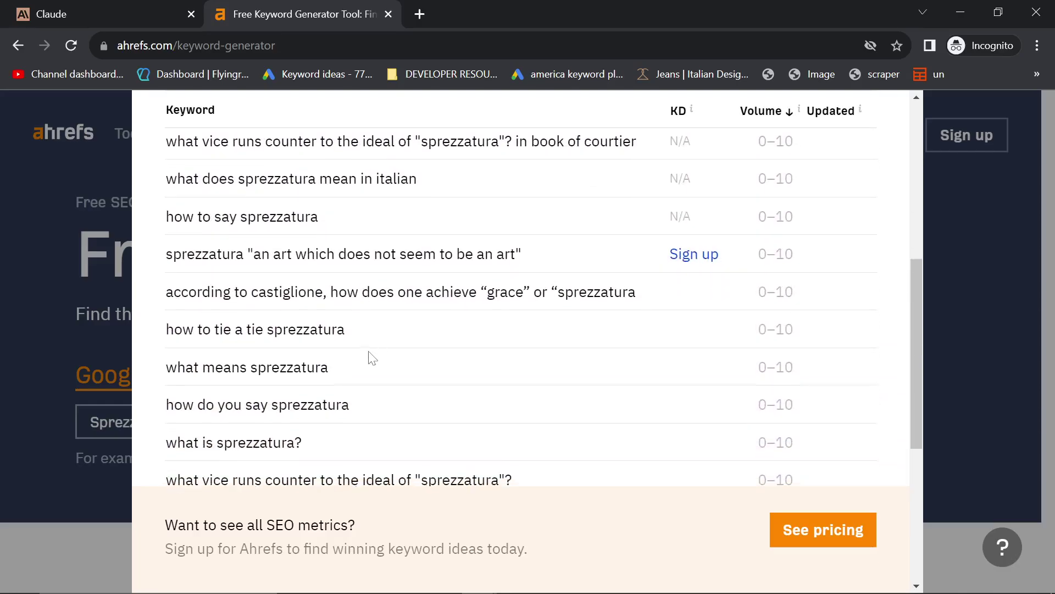
scroll(372, 358, down, 4)
scroll(372, 360, up, 18)
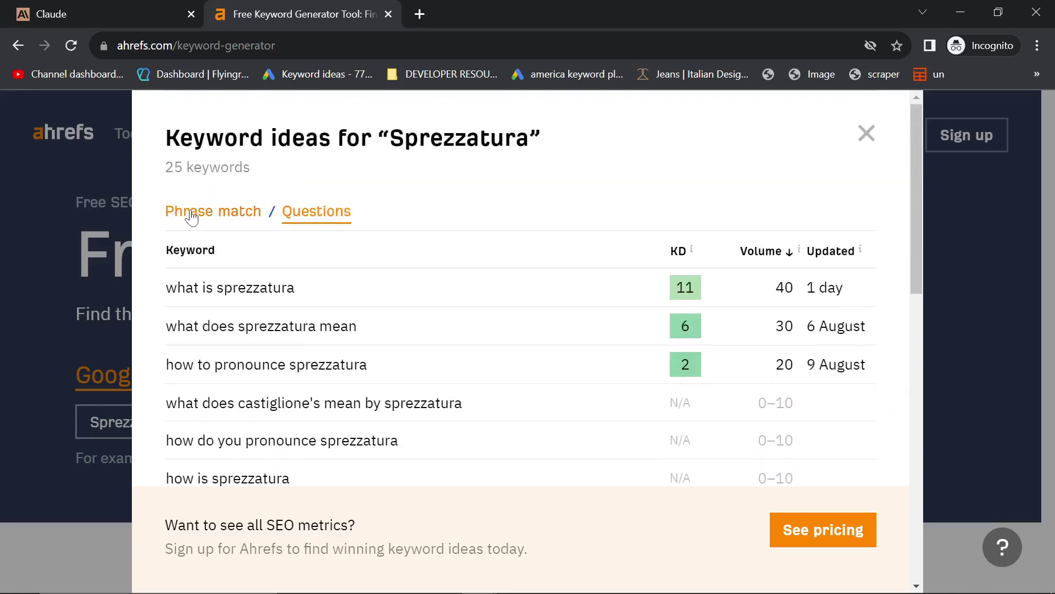
click(191, 218)
drag(719, 297, 761, 306)
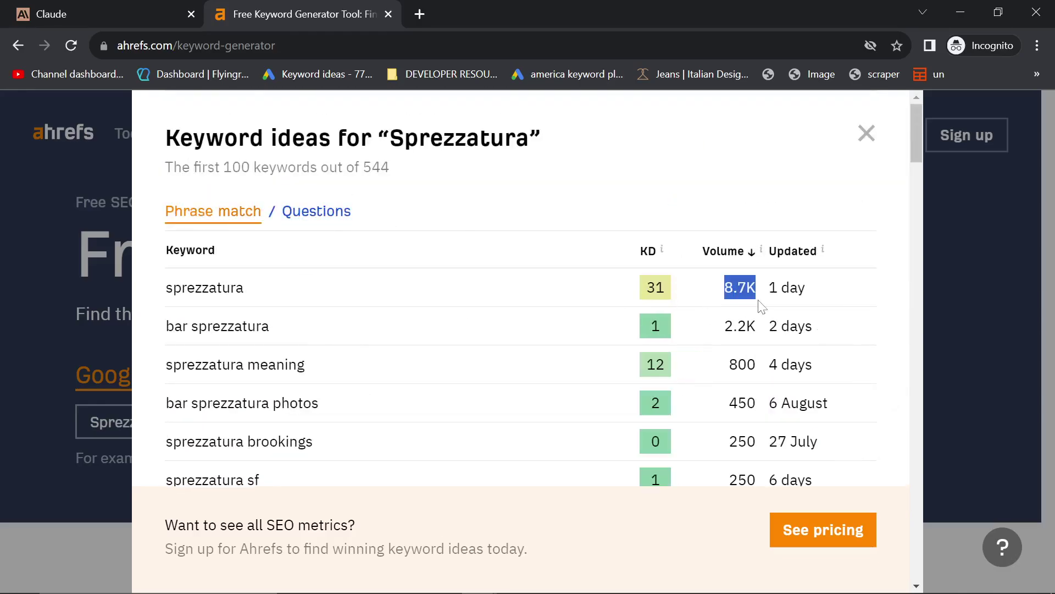
Step: Return to the Claude chat and scroll to the bold colors title in the list
click(120, 24)
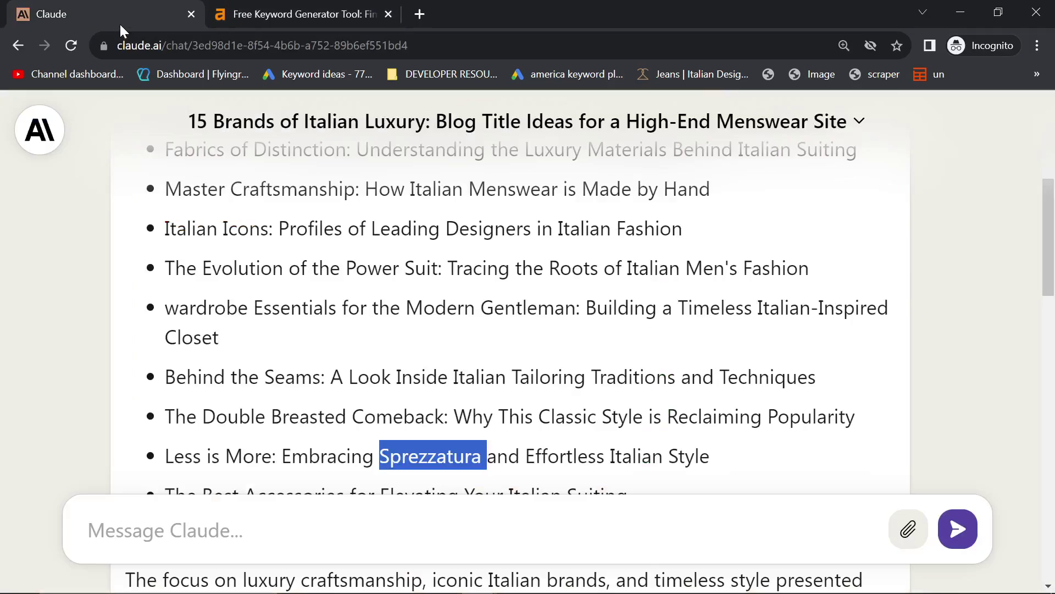
scroll(372, 302, down, 1)
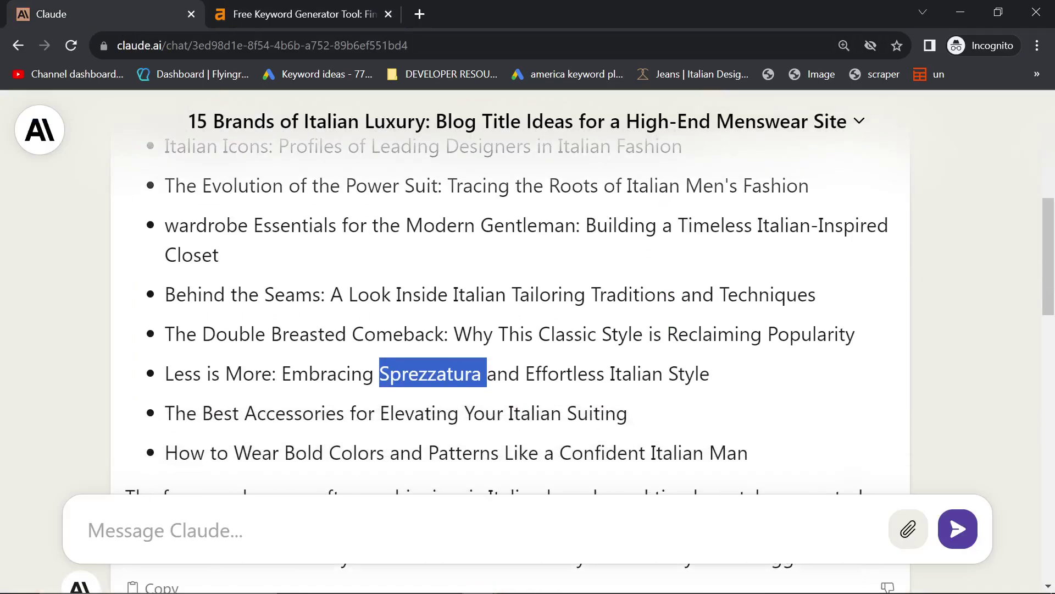
scroll(372, 301, down, 4)
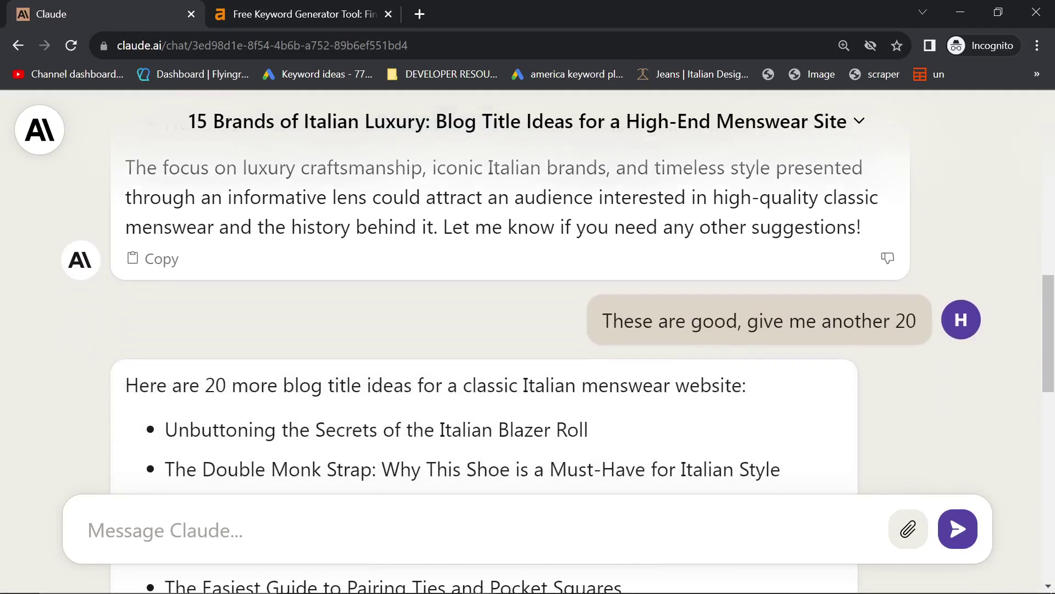
scroll(372, 302, up, 2)
drag(164, 285, 572, 330)
click(573, 330)
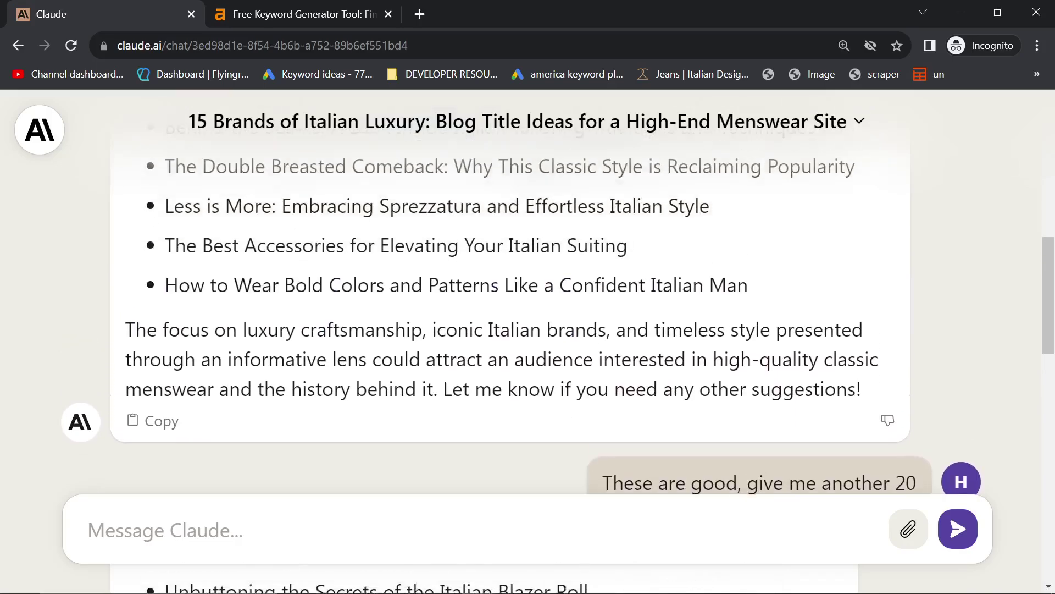
Step: Select the words Bold and Colors in the 'How to Wear Bold Colors and Patterns' title
scroll(572, 330, up, 4)
scroll(670, 389, down, 2)
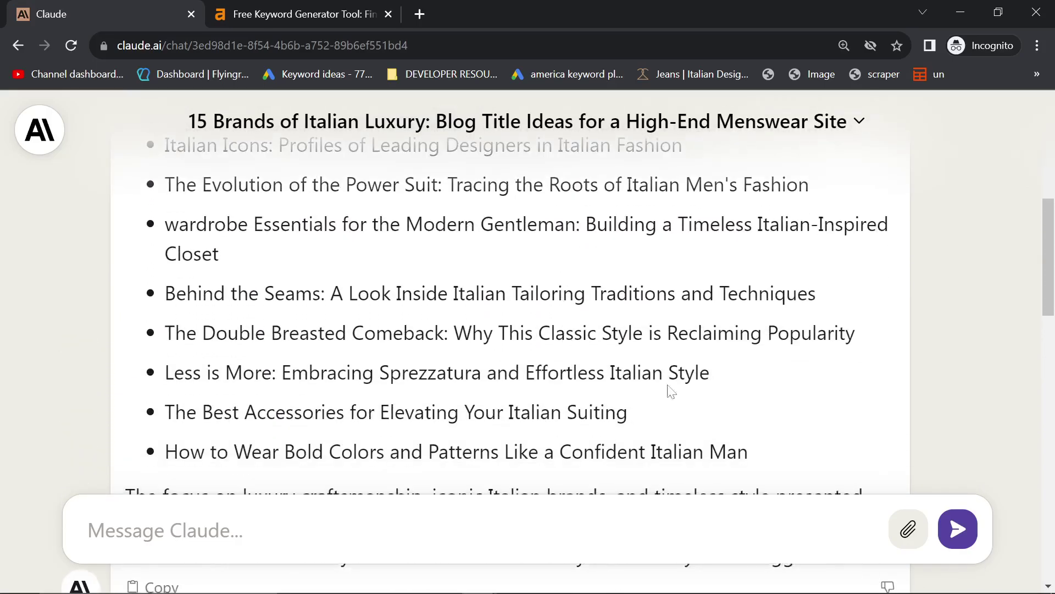
scroll(670, 389, down, 2)
drag(808, 300, 164, 287)
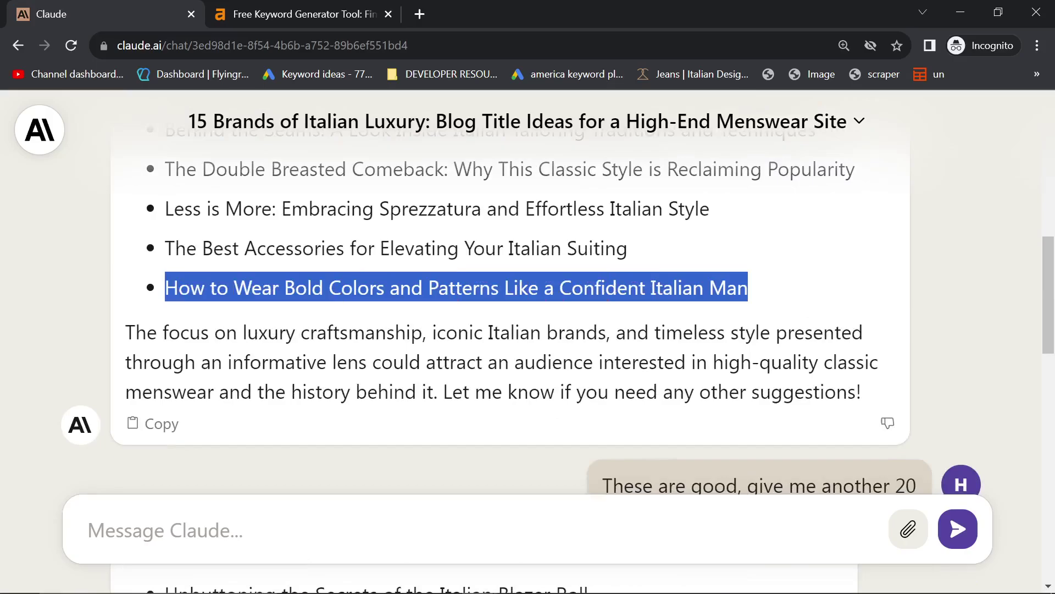
double_click(357, 287)
double_click(304, 288)
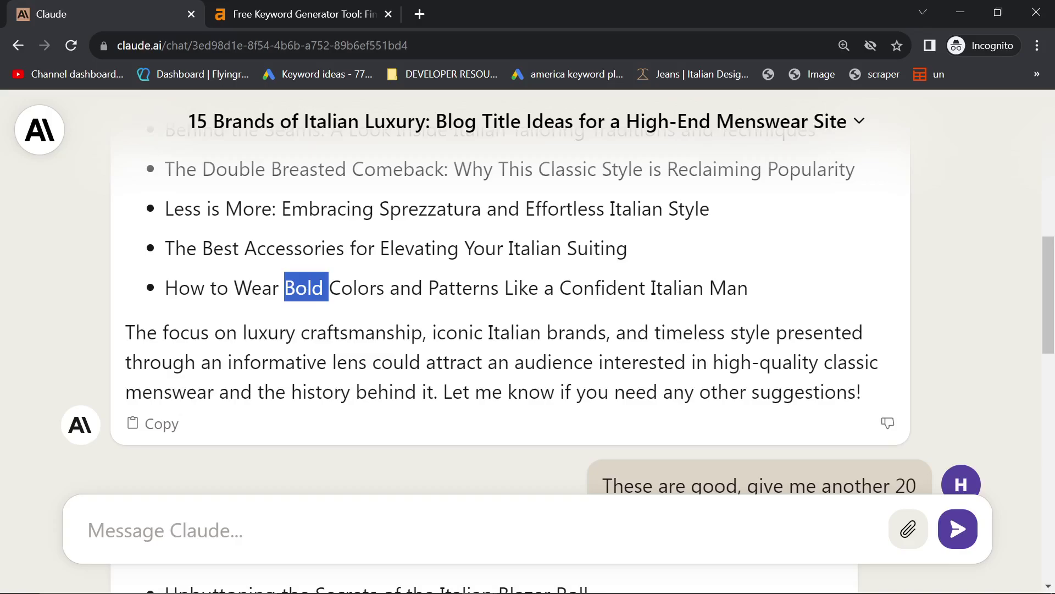
drag(312, 287, 284, 287)
drag(389, 287, 285, 287)
Step: Select the full 'How to Wear Bold Colors and Patterns Like a Confident Italian Man' title
triple_click(471, 314)
click(472, 314)
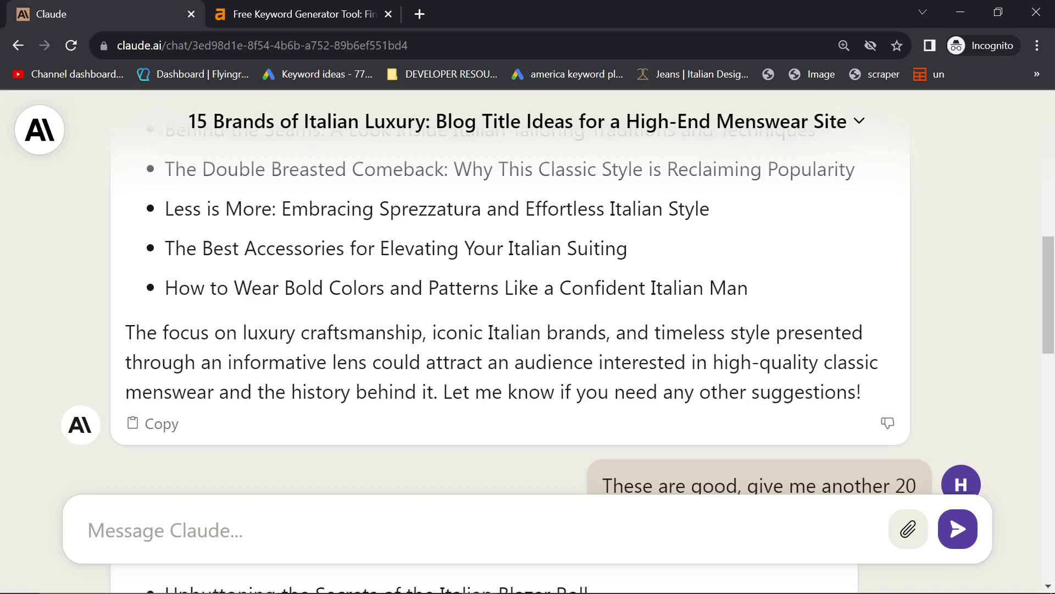
drag(295, 288, 229, 288)
click(581, 317)
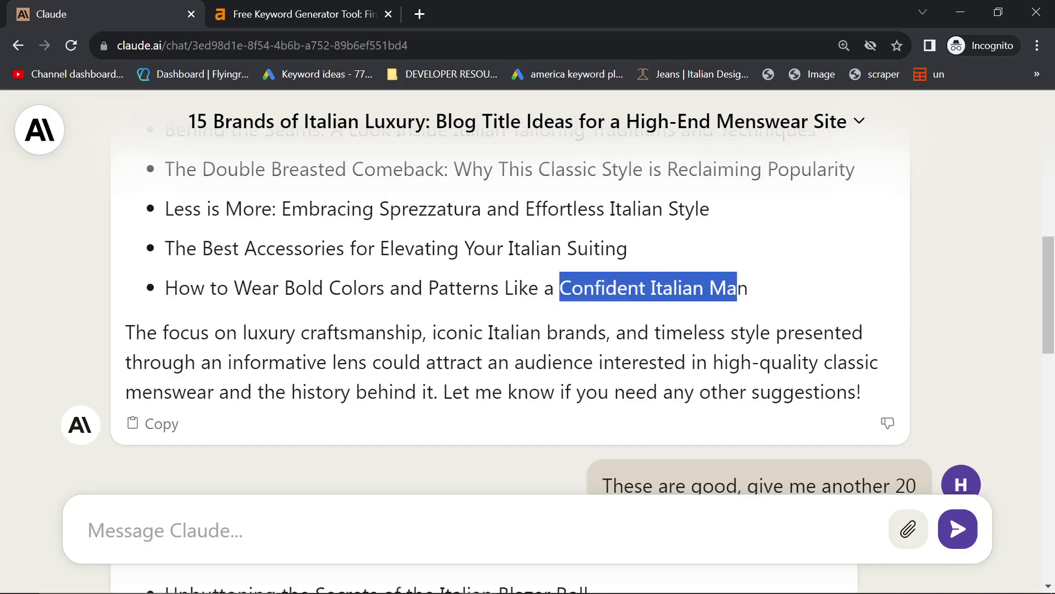
drag(737, 287, 748, 288)
triple_click(565, 289)
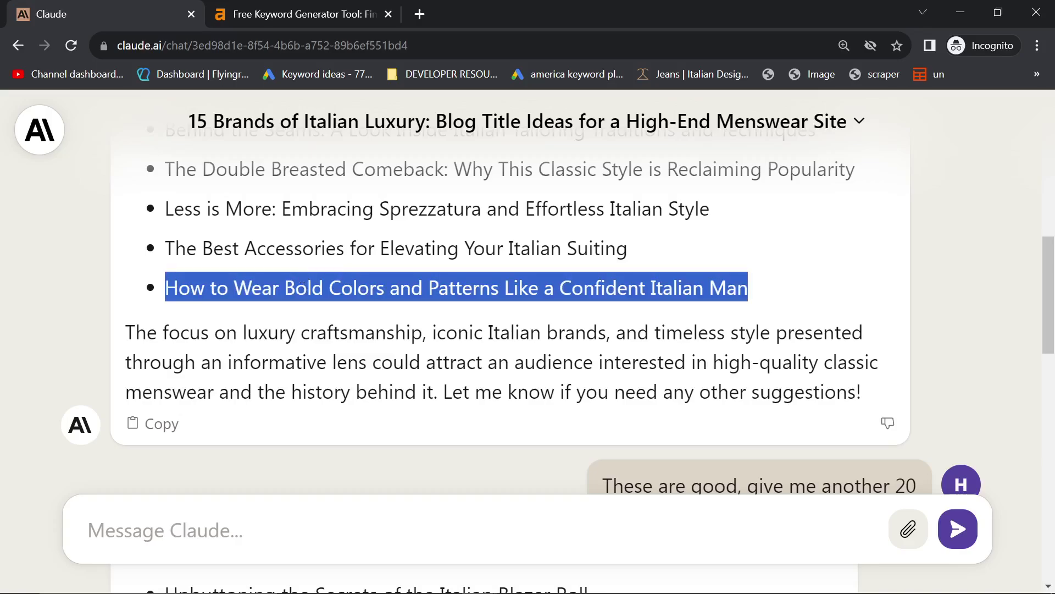
triple_click(282, 287)
Step: Scroll down and select the 'Summer in the City' title and its 'Lightweight Italian Suiting' phrase
scroll(417, 325, down, 3)
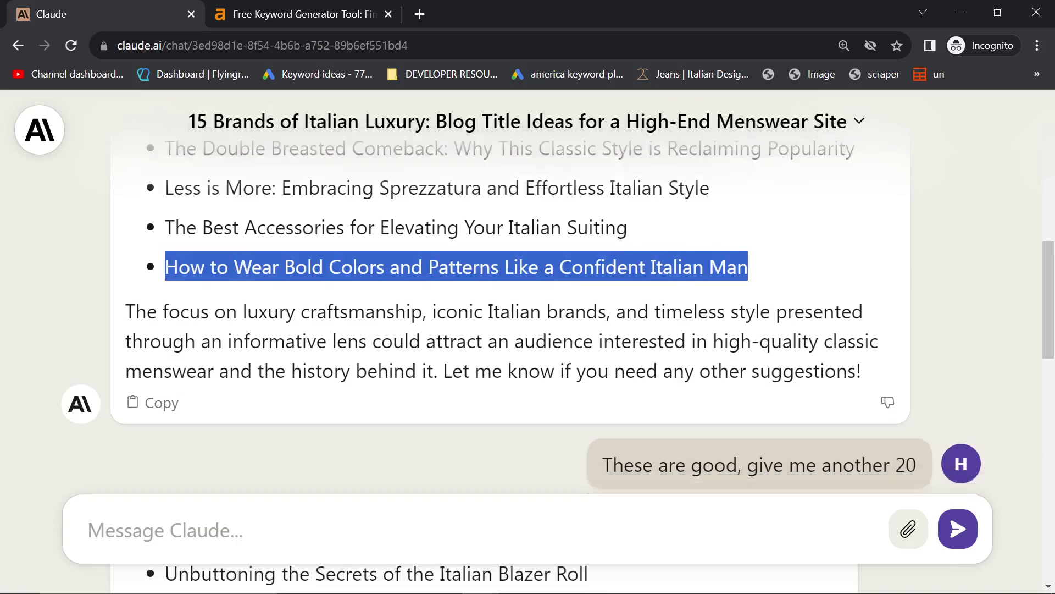
scroll(417, 326, up, 3)
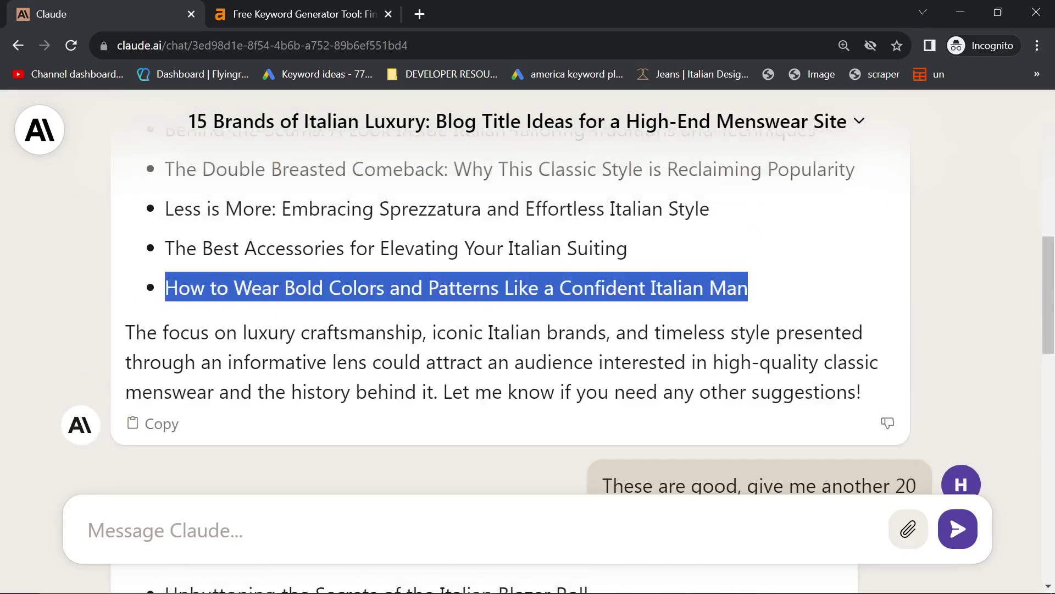
scroll(341, 353, down, 5)
scroll(370, 360, down, 2)
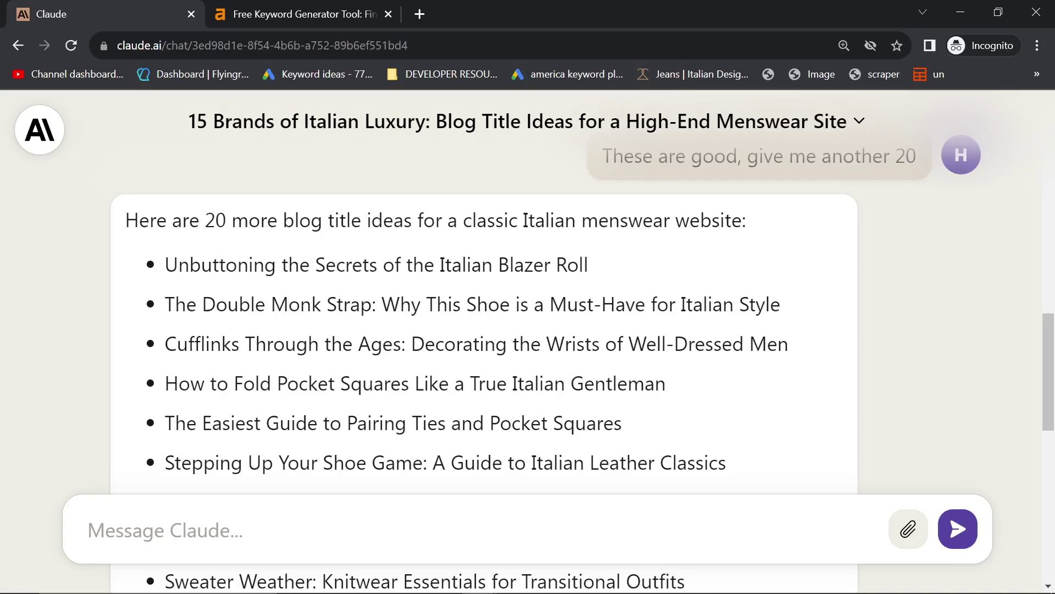
scroll(373, 400, down, 2)
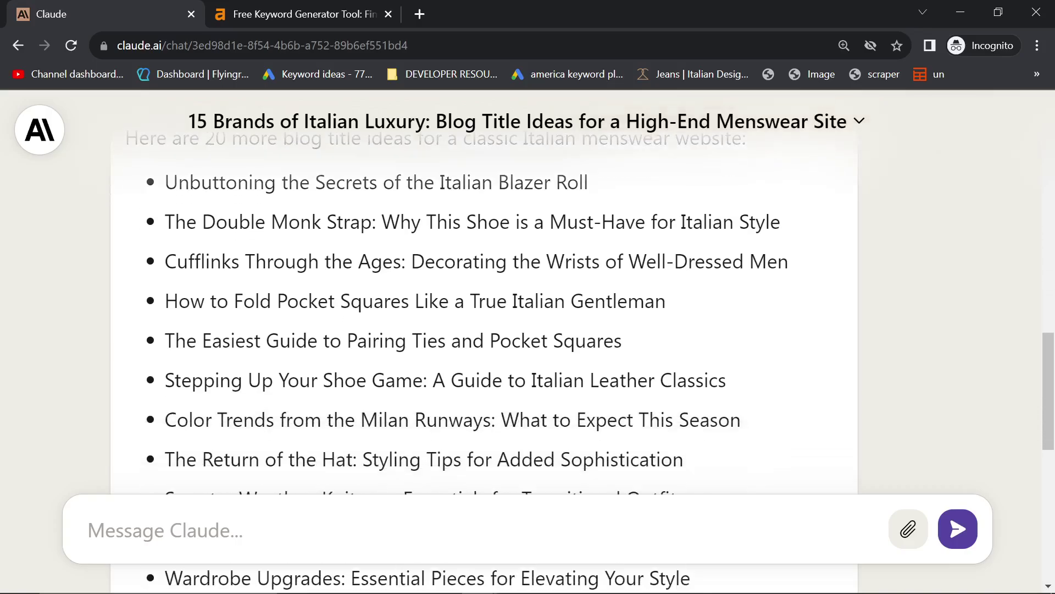
scroll(484, 314, down, 2)
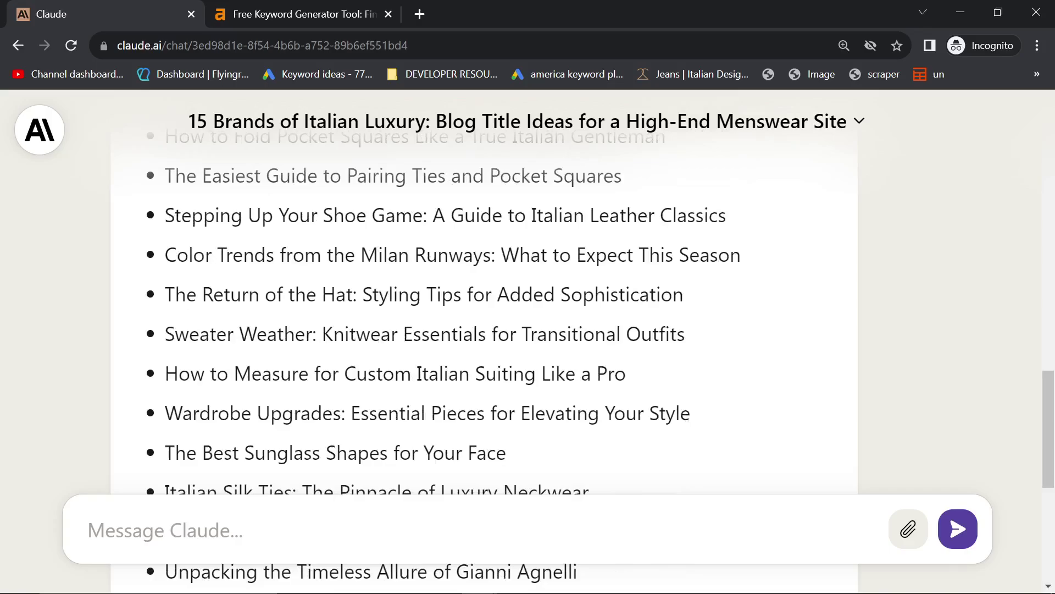
scroll(607, 438, down, 5)
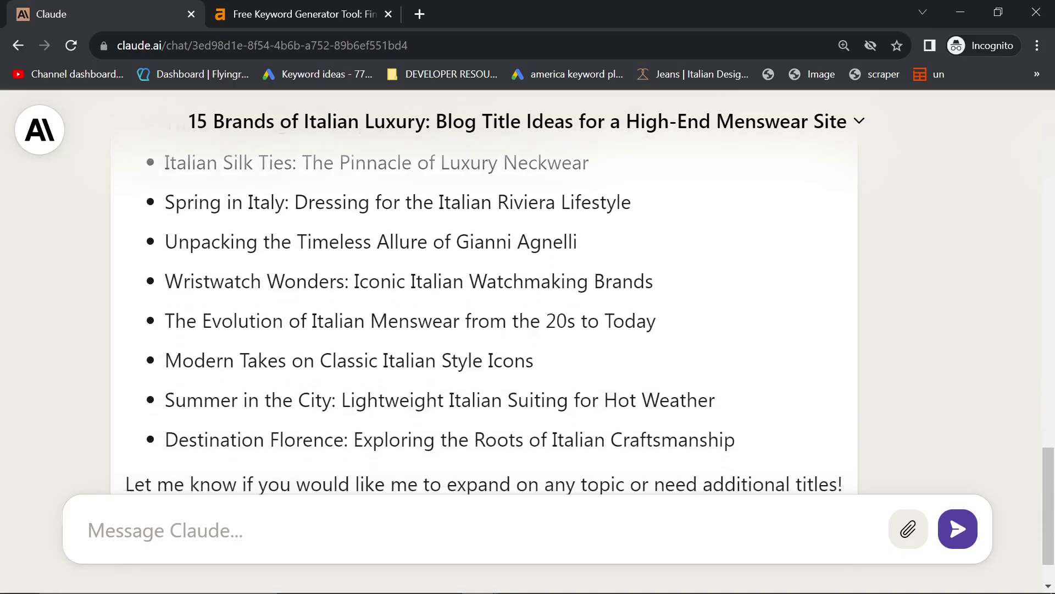
drag(164, 400, 708, 400)
drag(723, 401, 165, 399)
click(389, 420)
drag(341, 399, 502, 399)
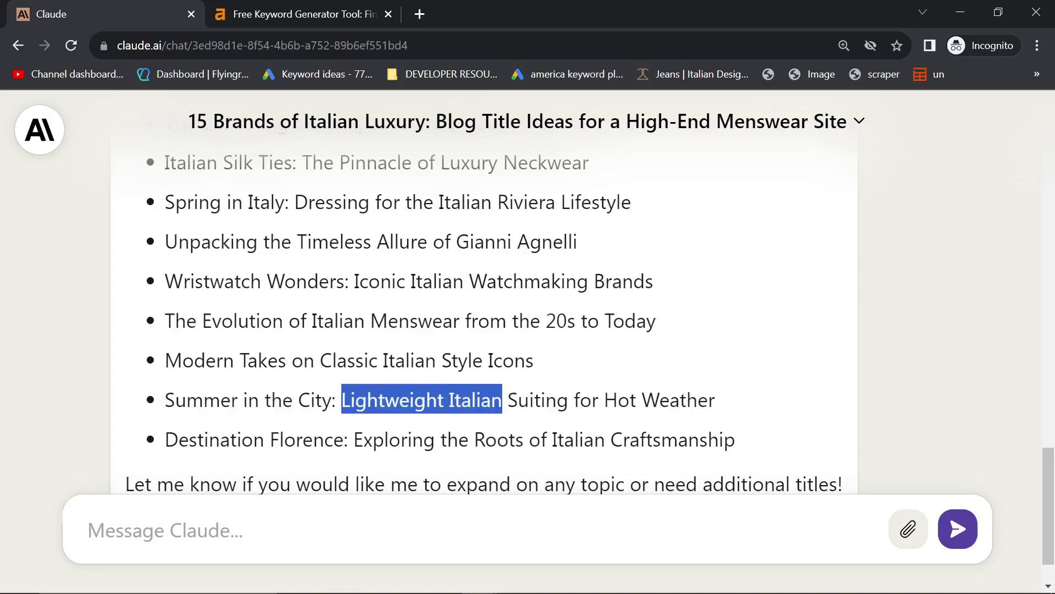
double_click(537, 400)
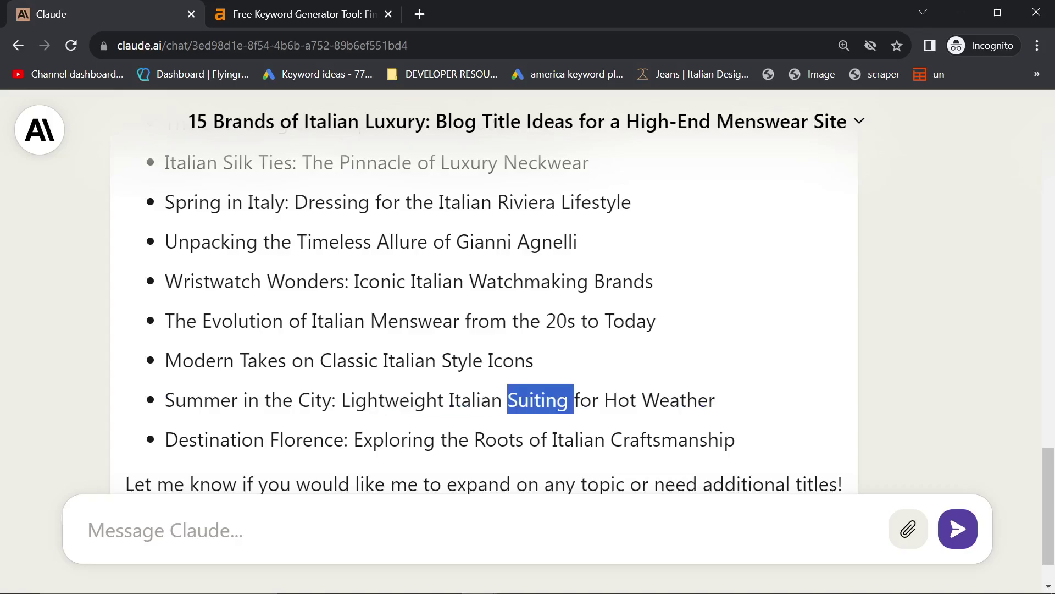
triple_click(537, 399)
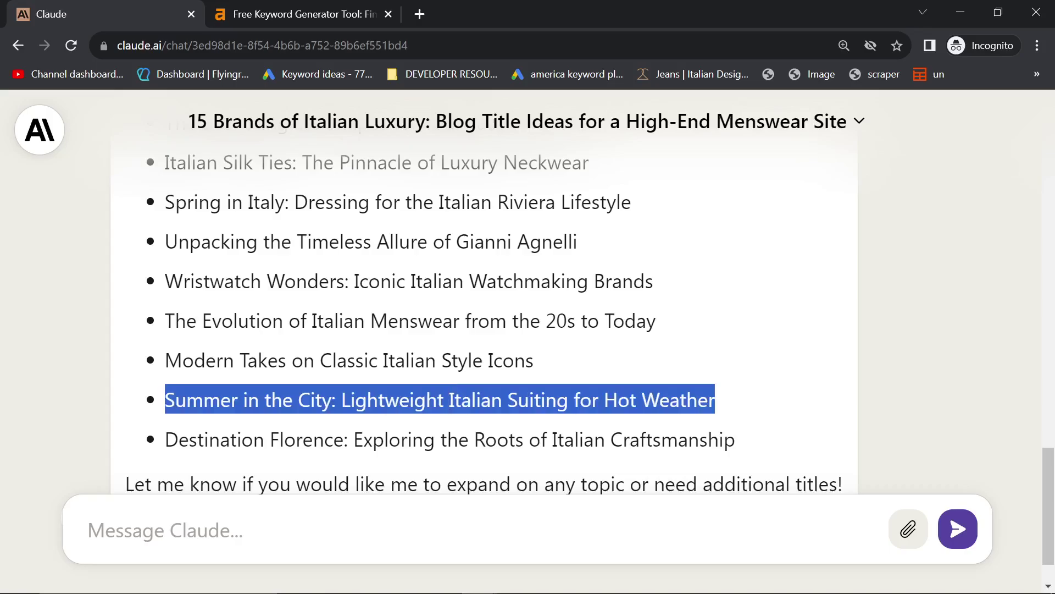
double_click(393, 400)
click(393, 400)
drag(507, 399, 568, 400)
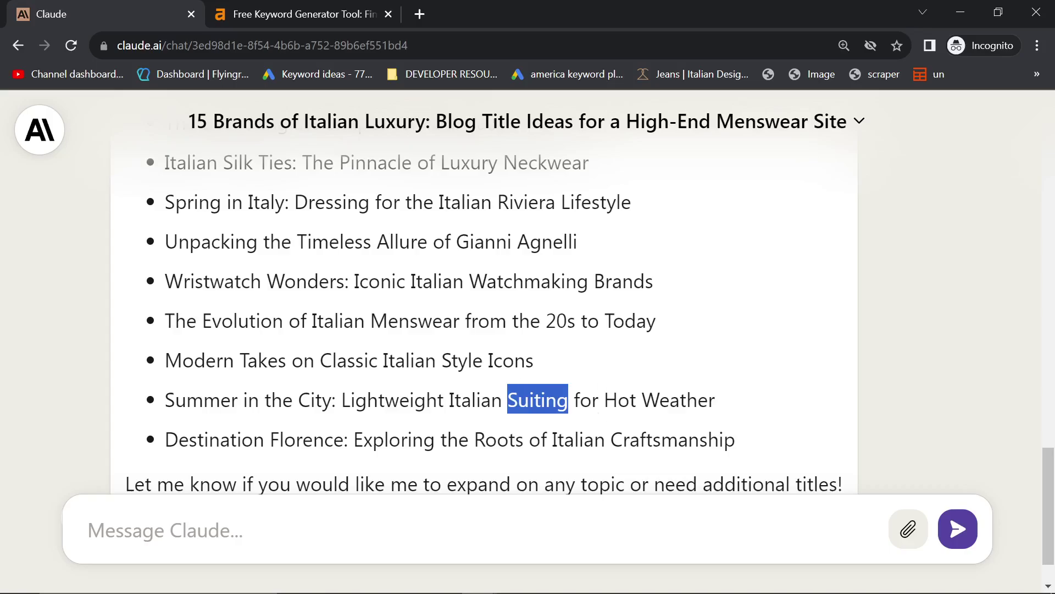
triple_click(572, 401)
click(436, 425)
drag(350, 399, 557, 400)
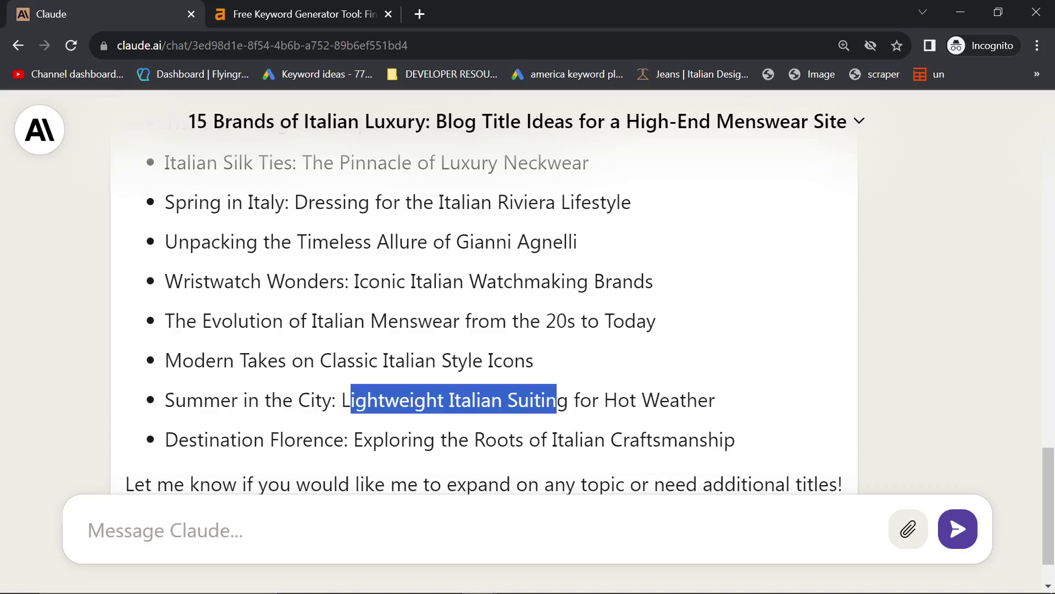
click(557, 400)
Step: Scroll back up through the title list and select another title line
scroll(557, 399, up, 2)
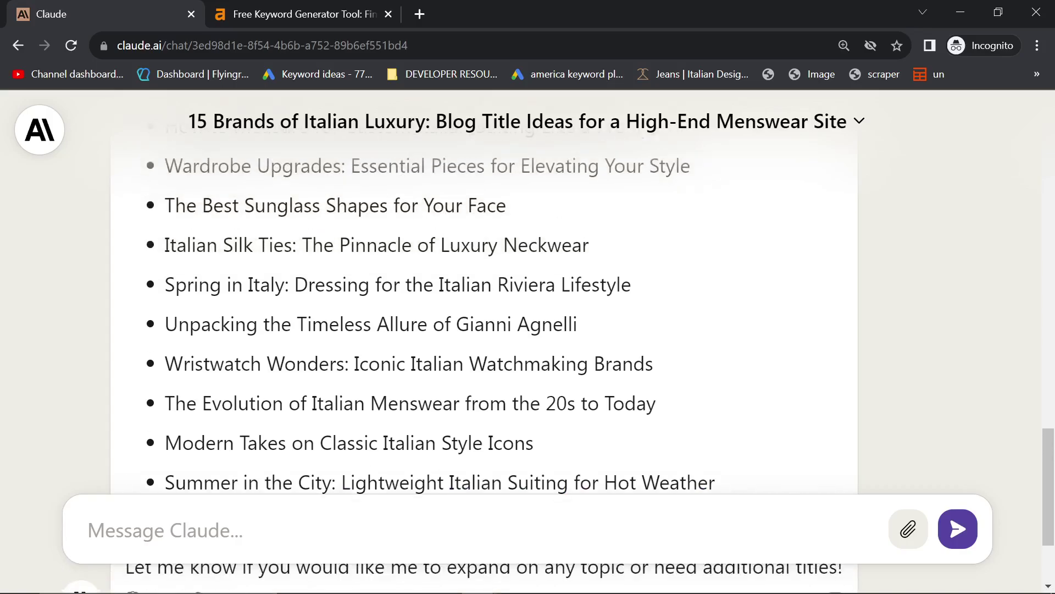
scroll(558, 399, up, 2)
scroll(504, 413, down, 4)
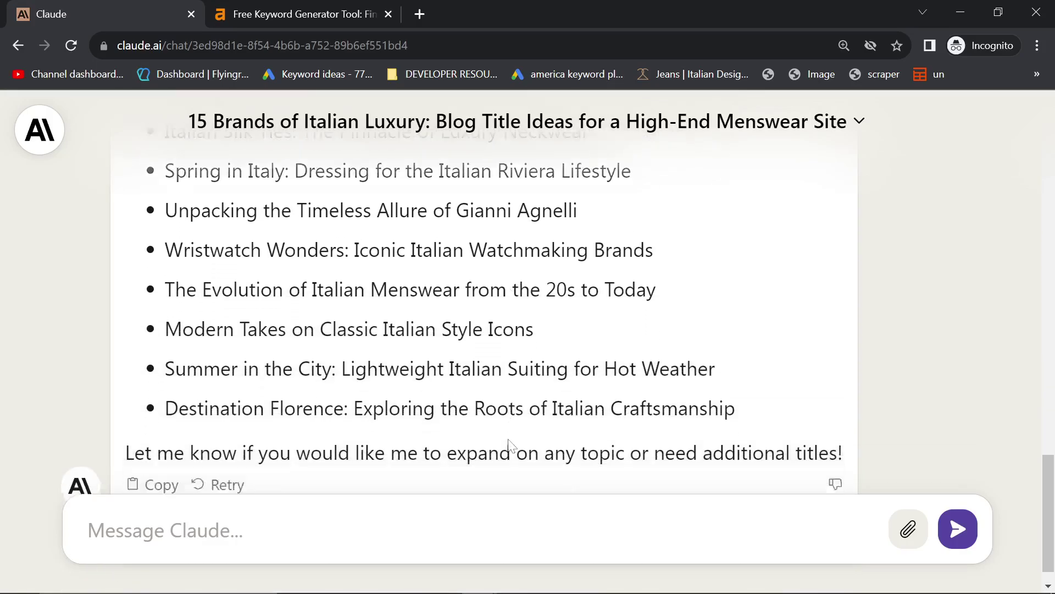
scroll(504, 413, up, 1)
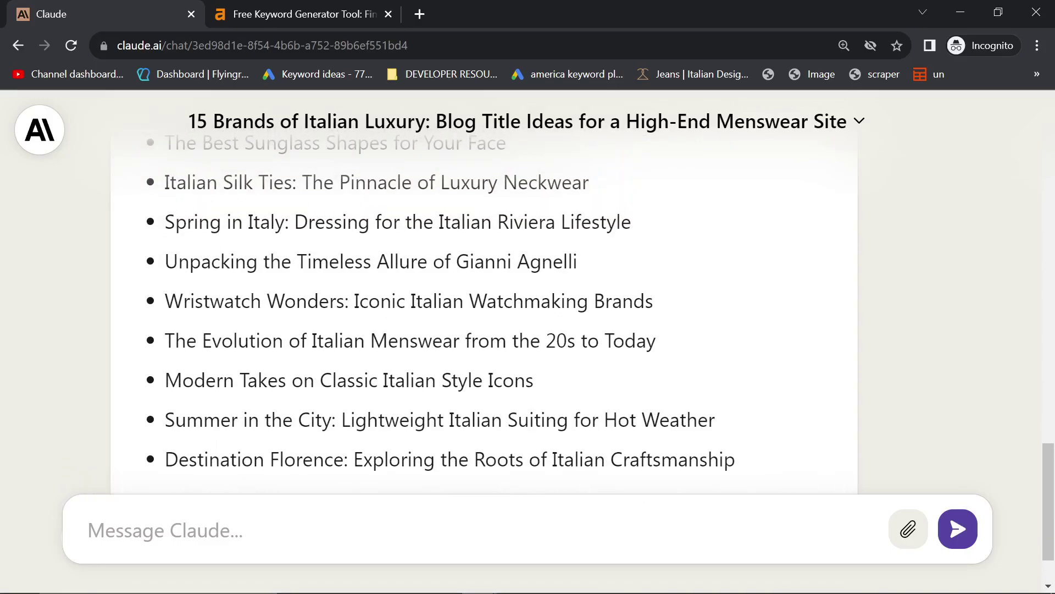
scroll(503, 413, up, 2)
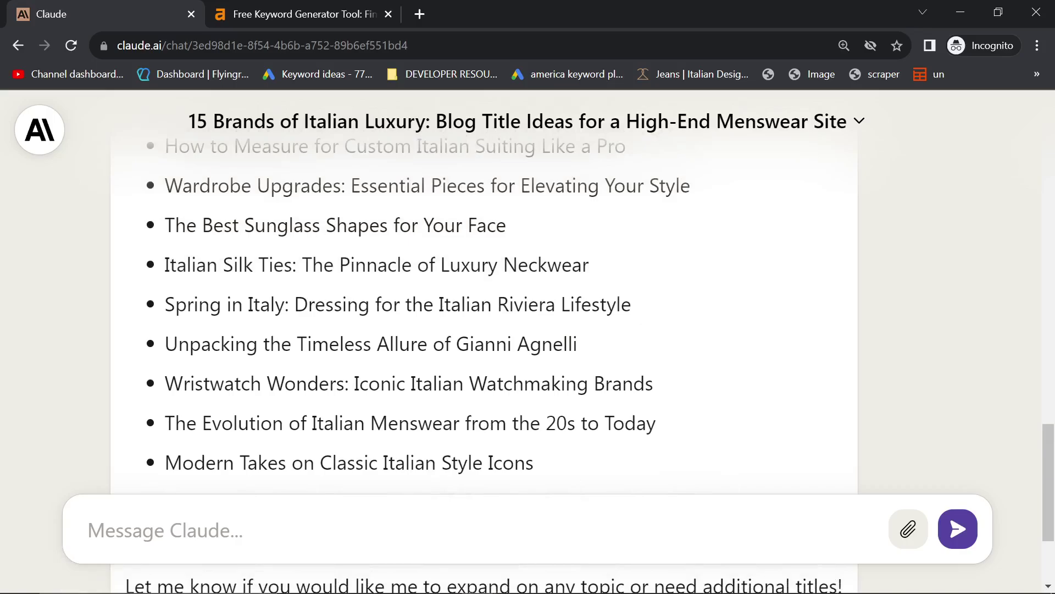
scroll(503, 414, down, 4)
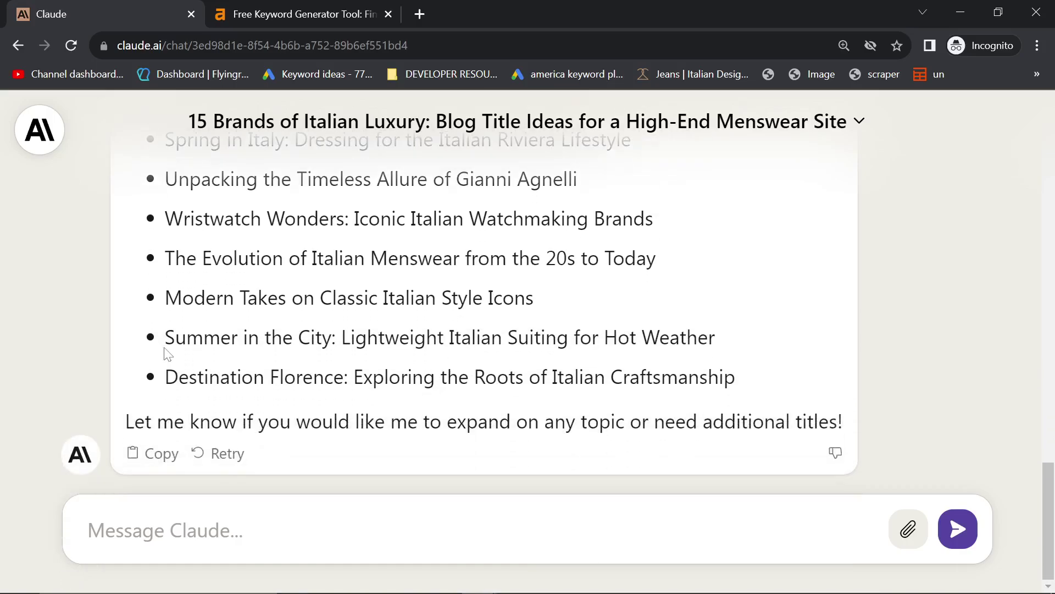
drag(165, 345, 745, 349)
scroll(447, 409, up, 3)
scroll(447, 410, down, 1)
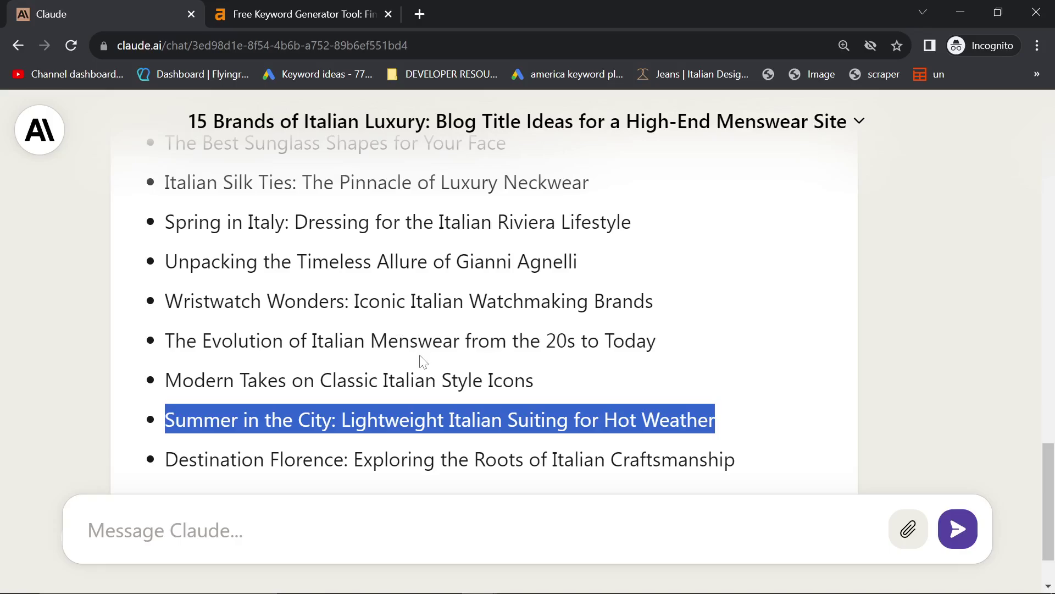
scroll(412, 365, up, 1)
Step: Select the Spring in Italy Riviera title, then narrow the selection to just 'Spring in Italy'
triple_click(398, 303)
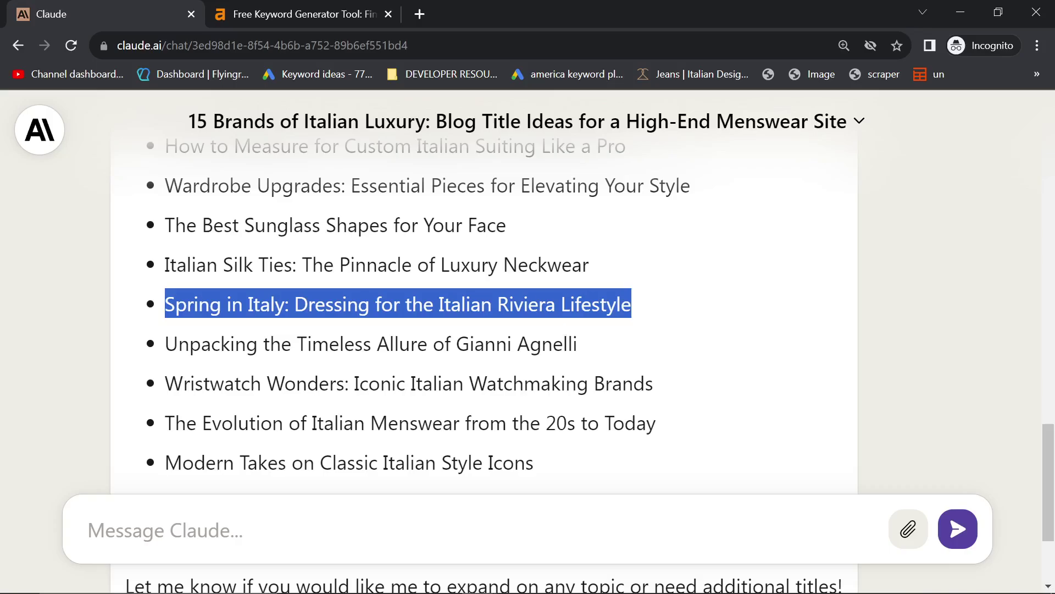
scroll(561, 327, up, 2)
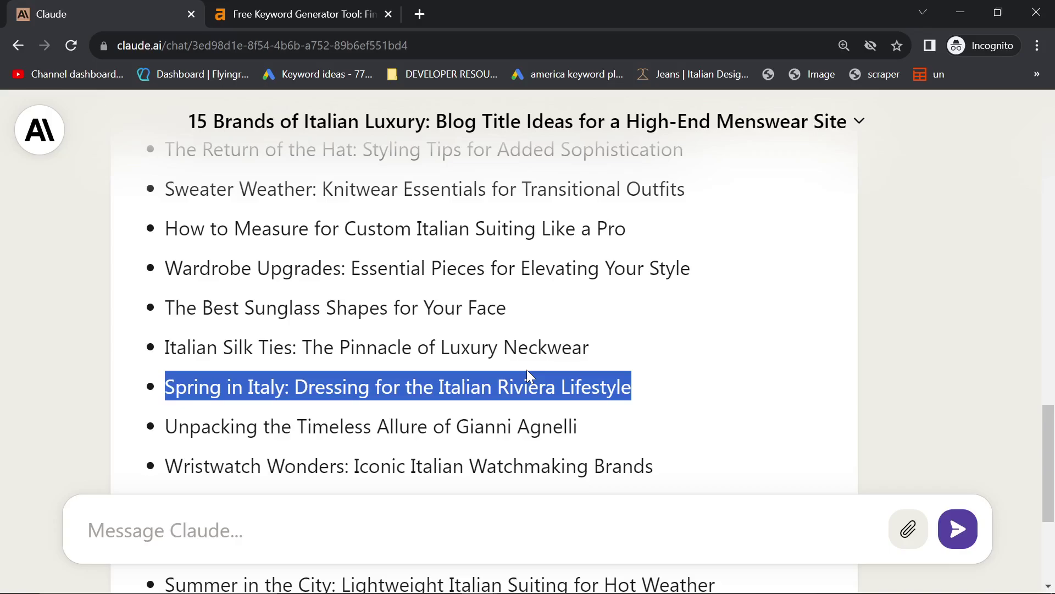
scroll(527, 369, up, 3)
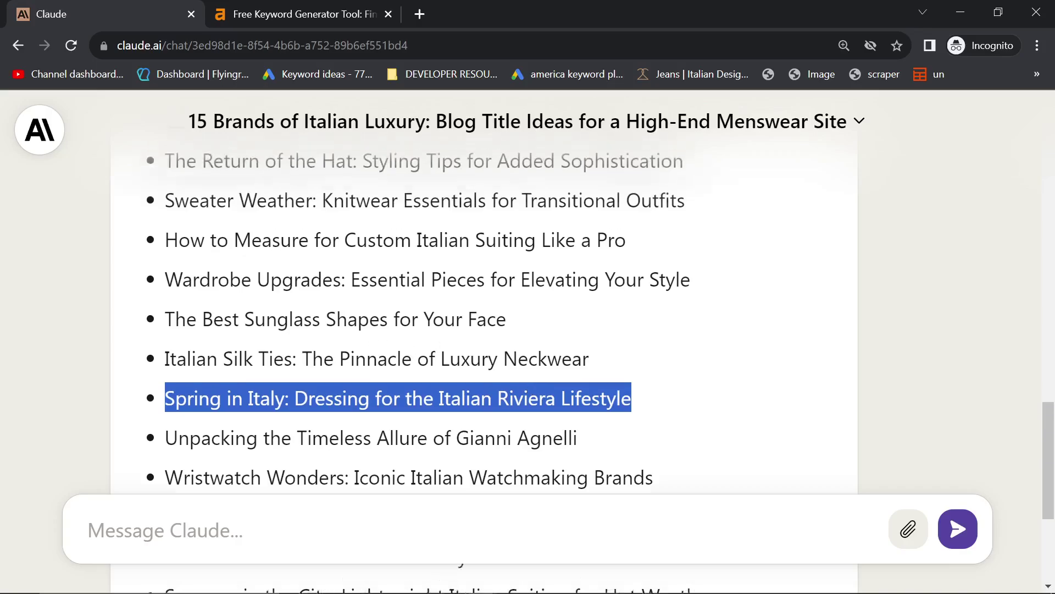
scroll(357, 342, up, 3)
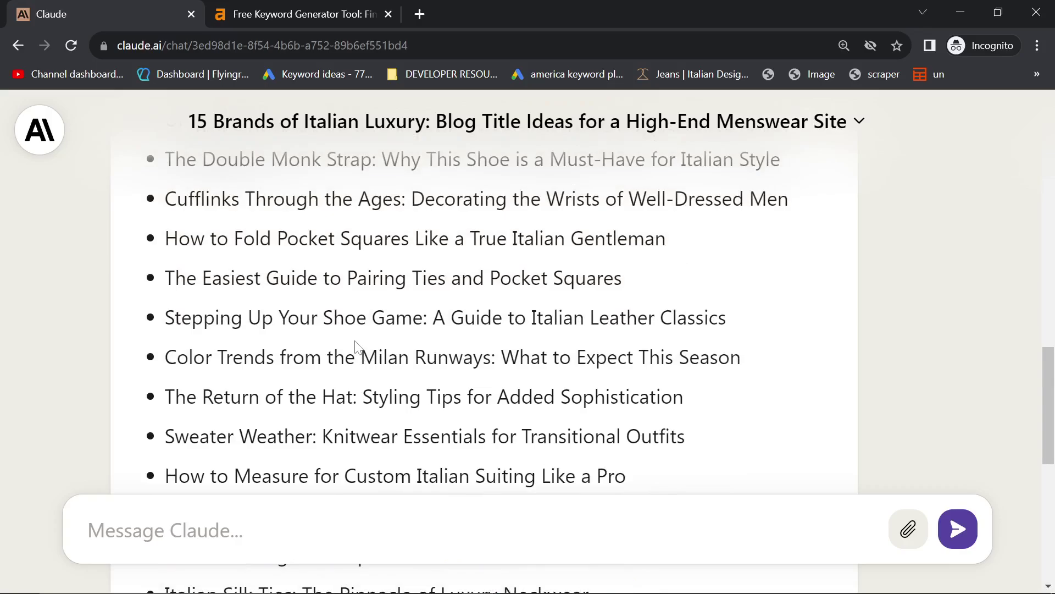
scroll(339, 332, down, 3)
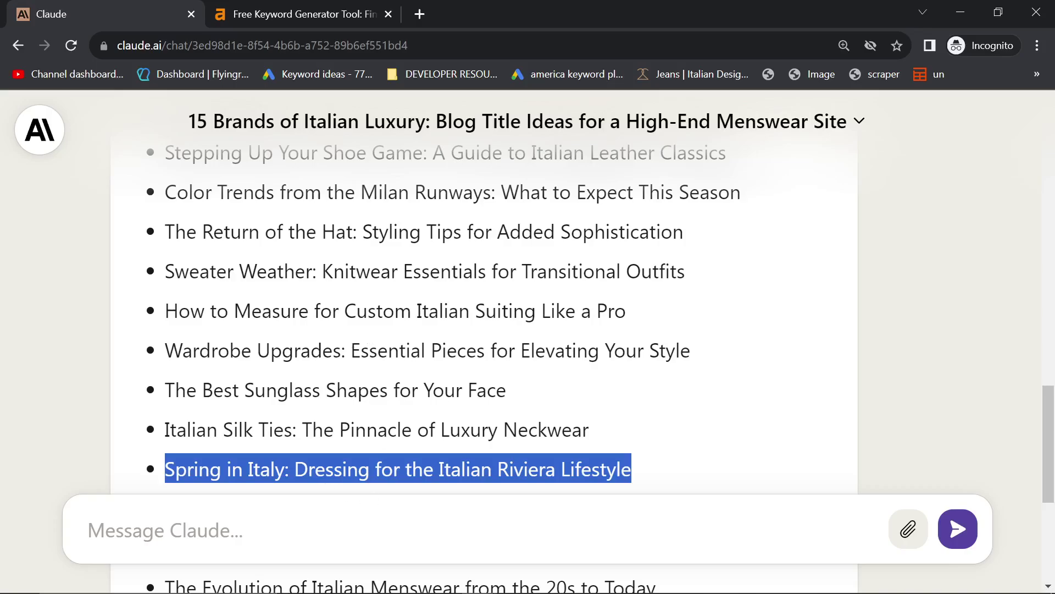
drag(285, 469, 165, 469)
key(ctrl+c)
Step: Search Ahrefs for 'Spring in Italy' and highlight the top keyword 'what to wear in italy in spring' and its volume
click(295, 8)
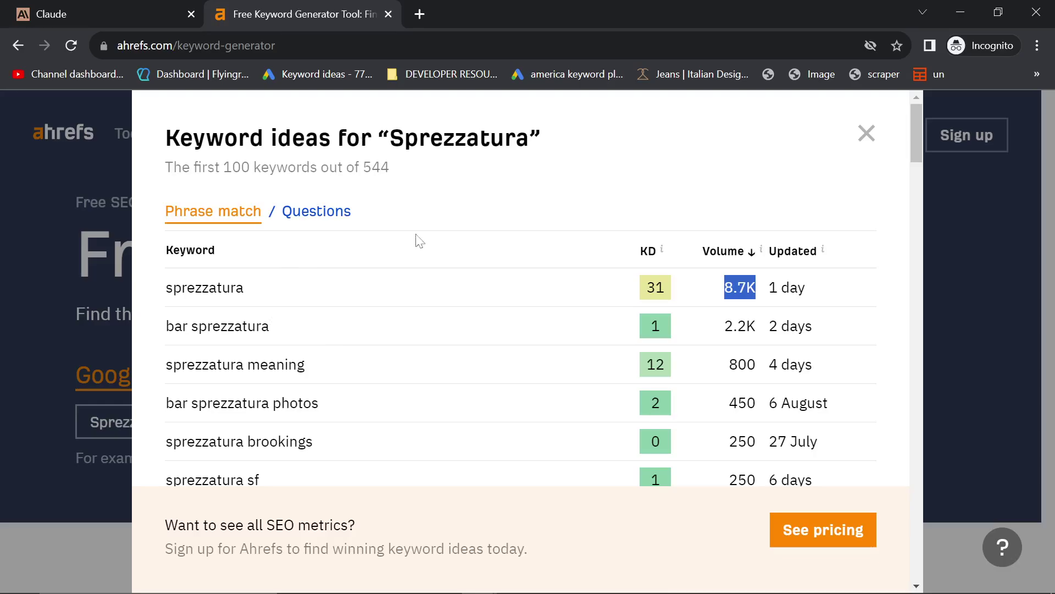
click(866, 133)
double_click(121, 421)
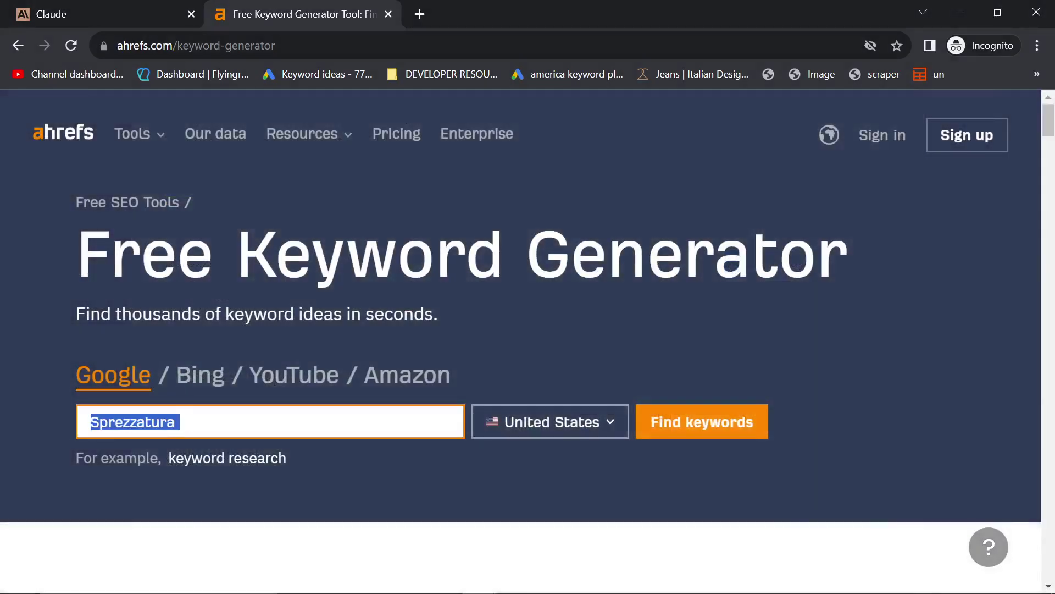
key(ctrl+v)
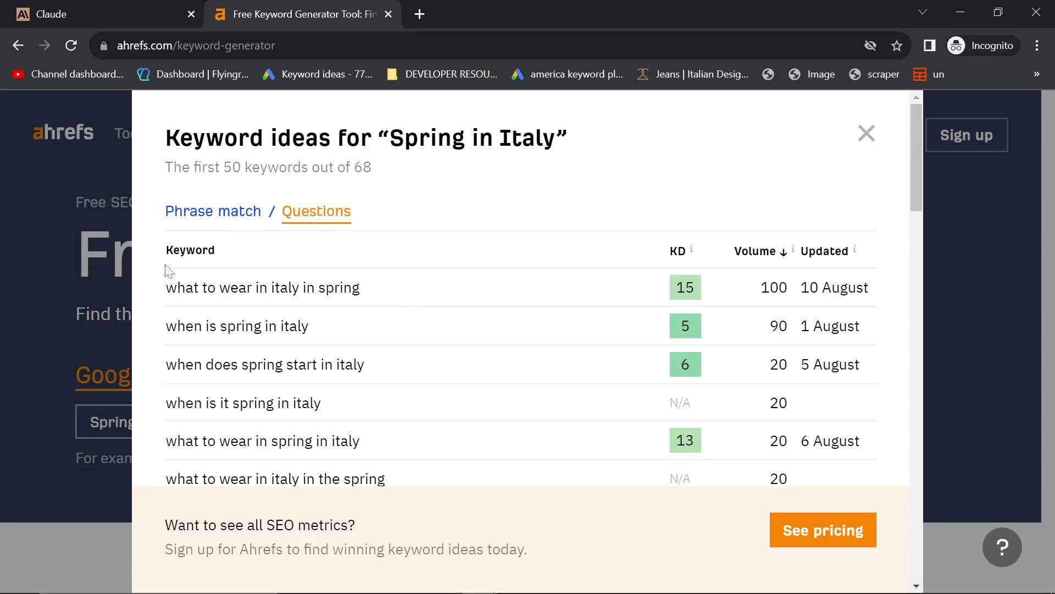
drag(151, 281, 309, 275)
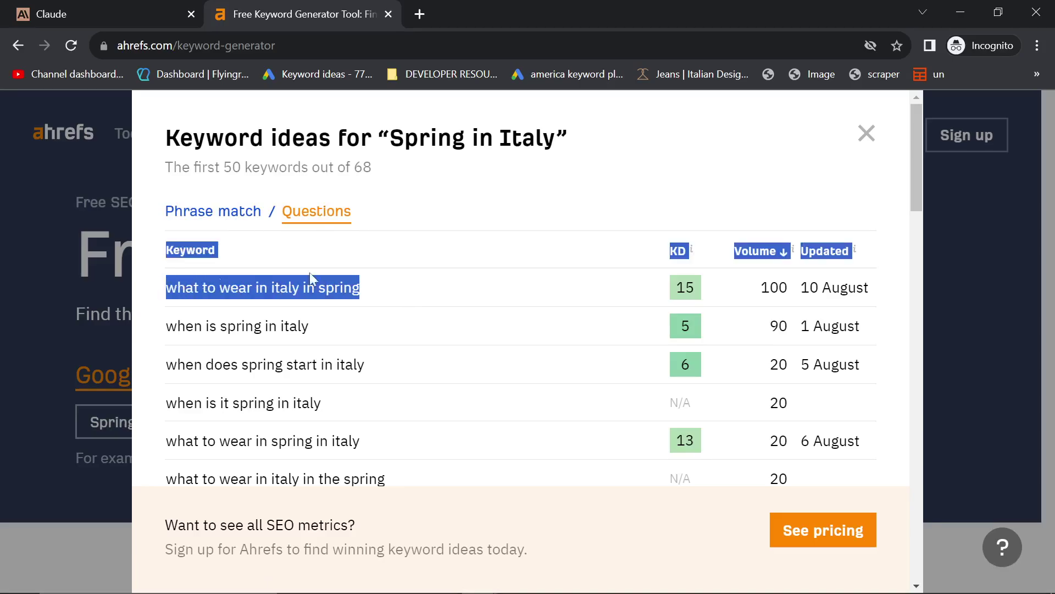
click(309, 275)
drag(770, 288, 863, 288)
click(620, 300)
Step: Review the Spring in Italy question and phrase-match lists, then close the results and return to Claude
scroll(393, 309, down, 18)
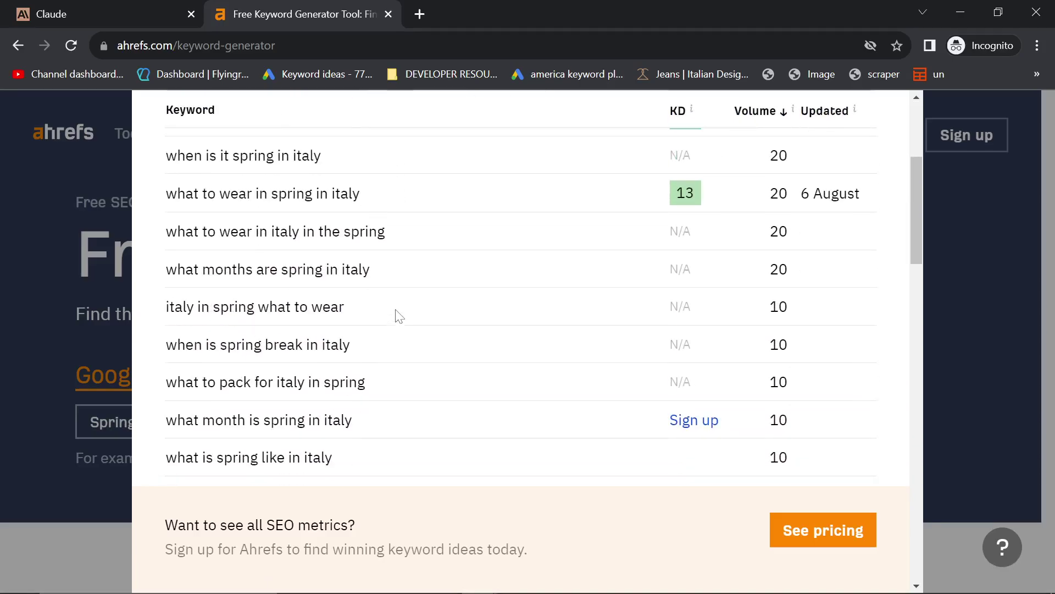
scroll(497, 346, down, 6)
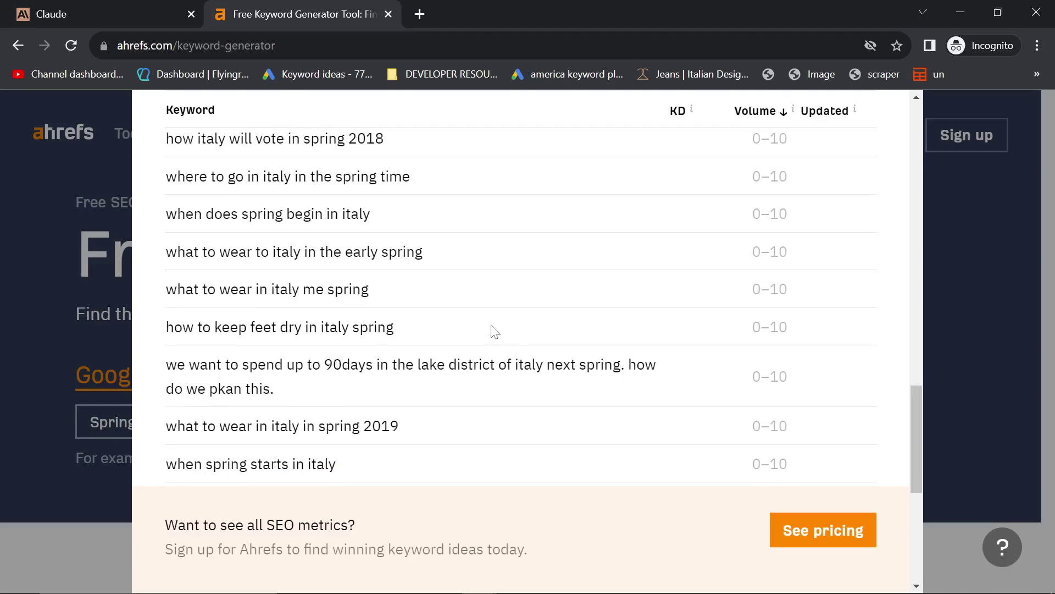
scroll(492, 335, down, 7)
scroll(484, 379, up, 20)
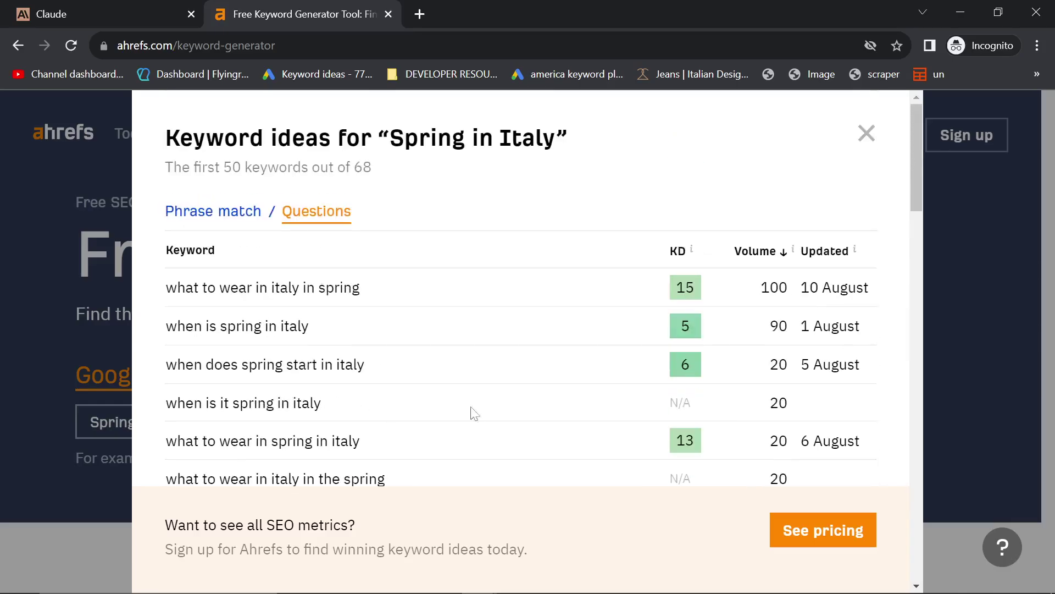
click(248, 218)
scroll(330, 291, down, 5)
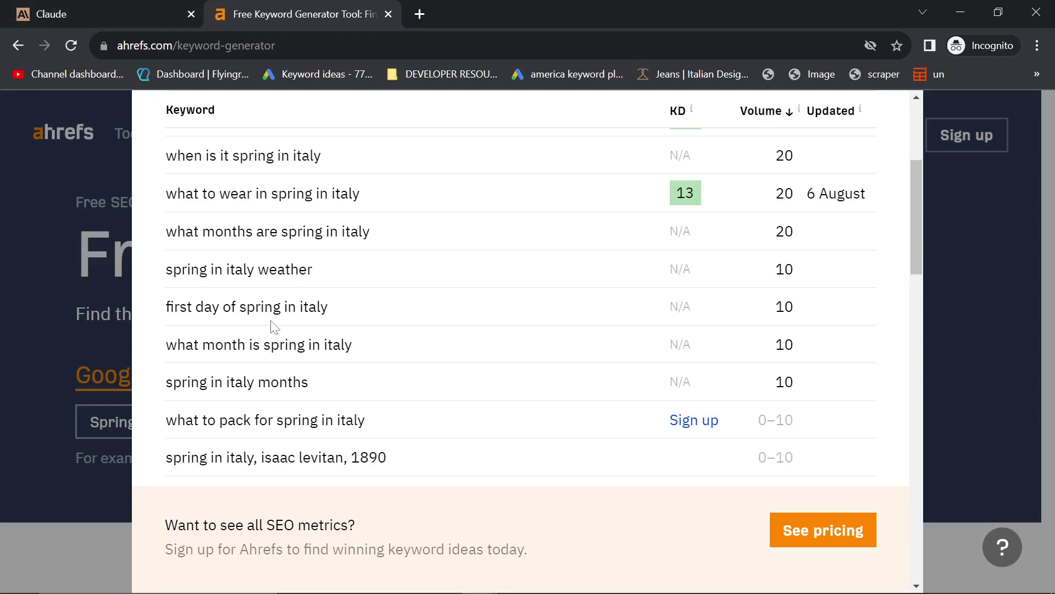
scroll(274, 329, down, 1)
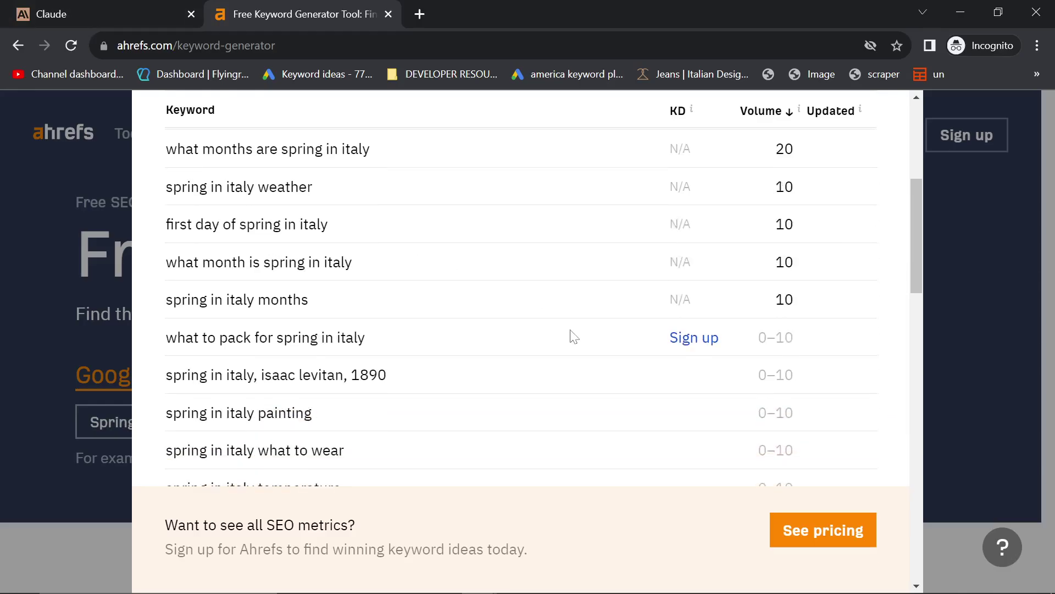
scroll(605, 327, up, 5)
click(866, 134)
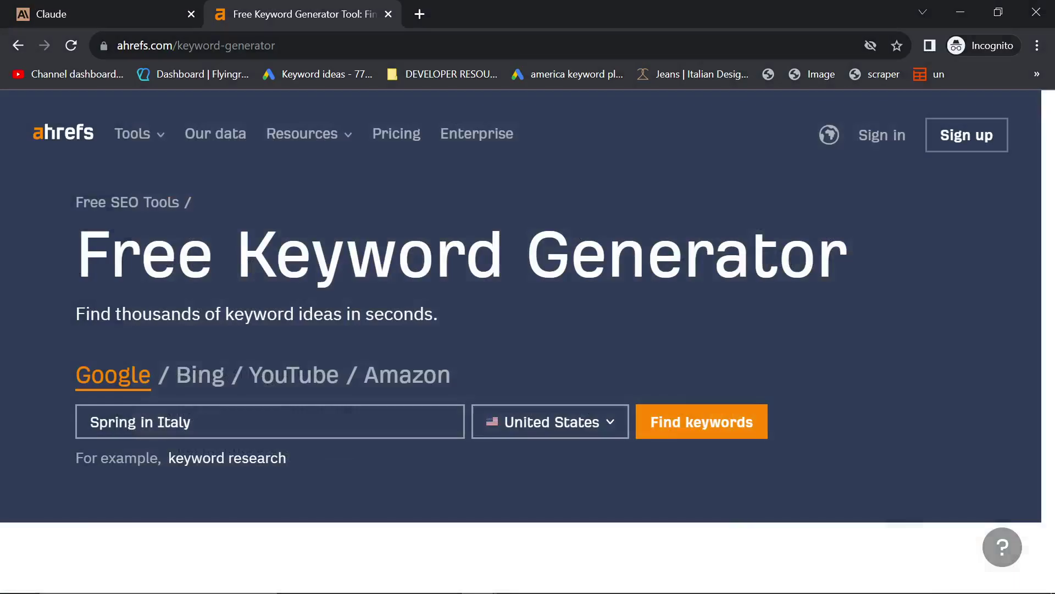
key(ctrl+shift+Tab)
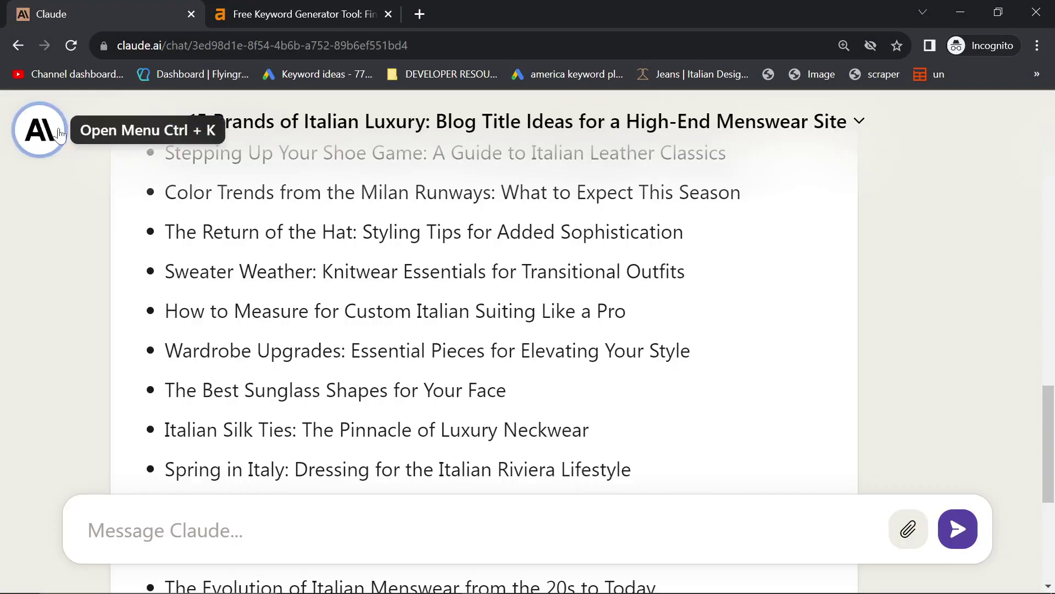
Step: Open the past-chats list, scroll through it, and delete stray characters from the message box
click(40, 130)
scroll(384, 457, down, 5)
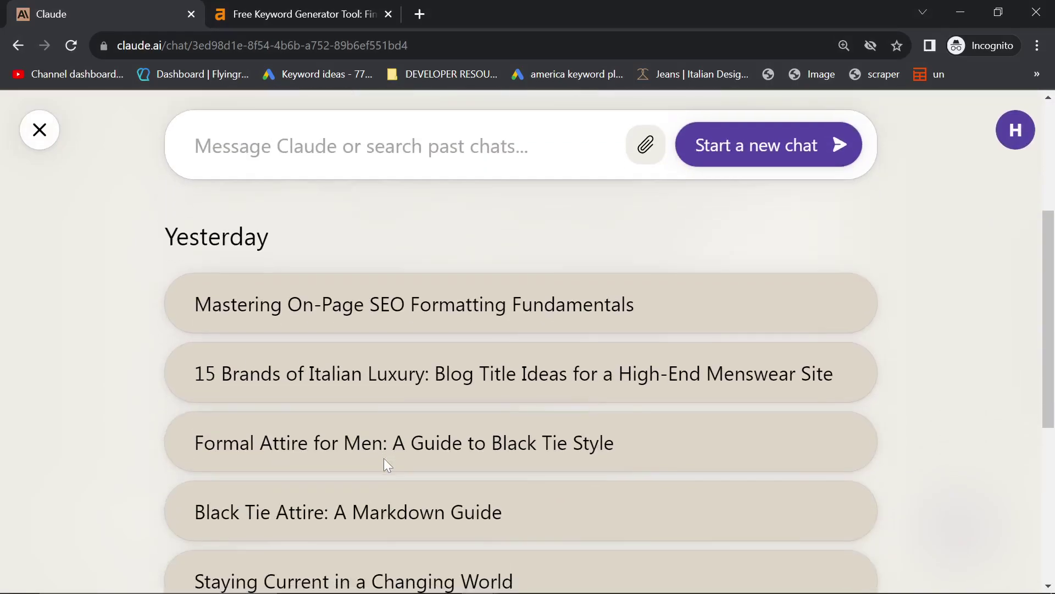
scroll(385, 466, down, 5)
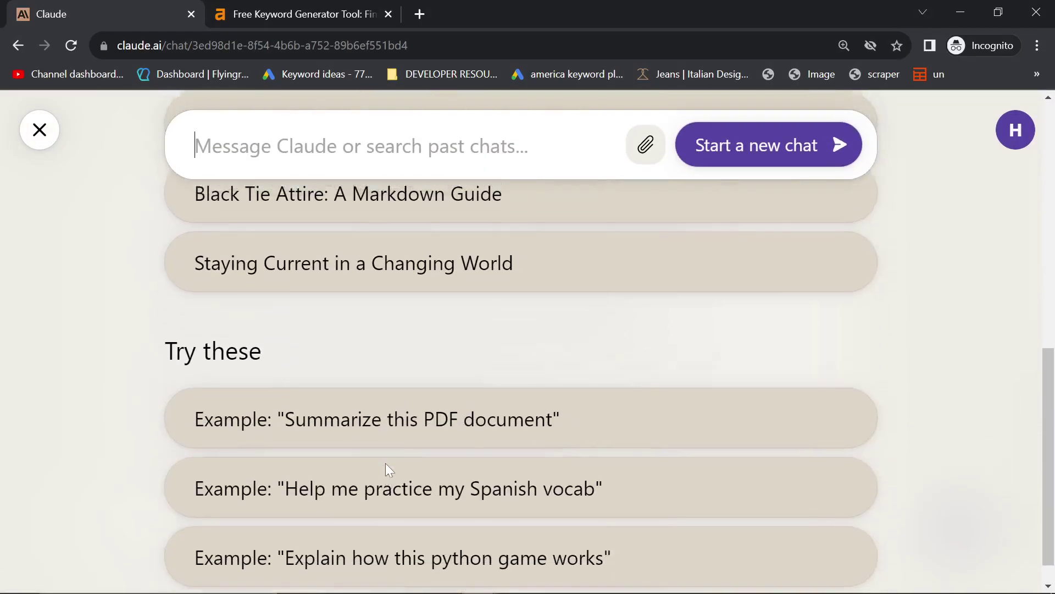
scroll(387, 466, up, 4)
scroll(386, 465, up, 1)
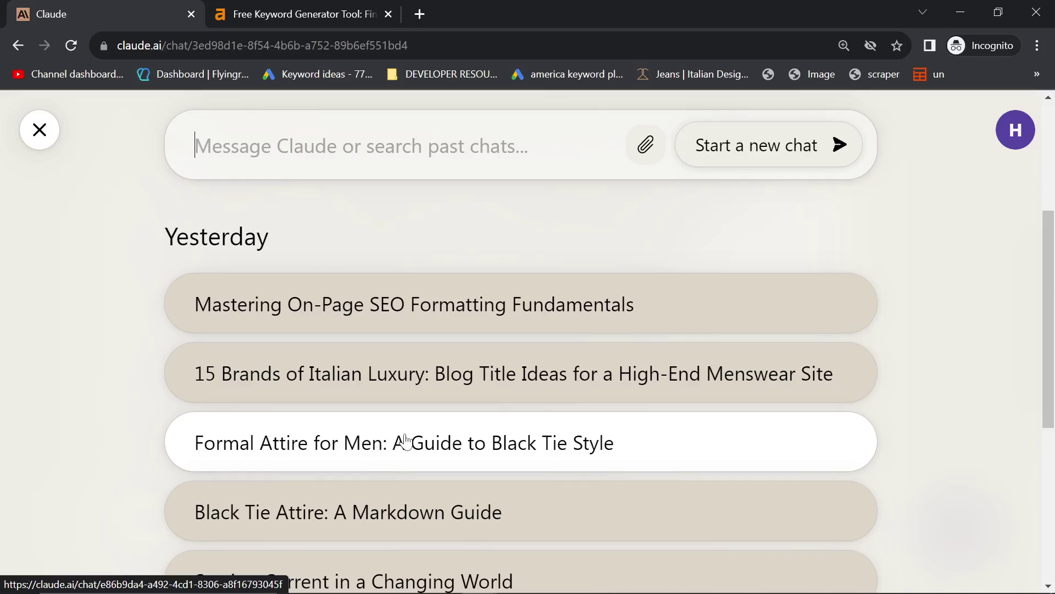
text(``)
key(BackSpace)
key(BackSpace)
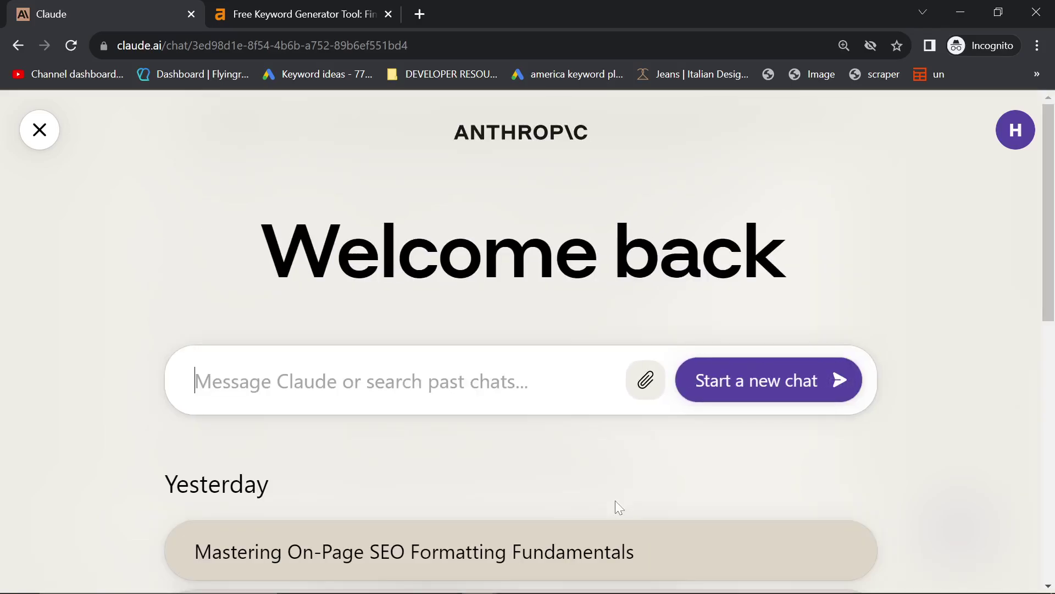
Step: Close and reopen the past-chats screen, then highlight the Welcome back heading
click(34, 152)
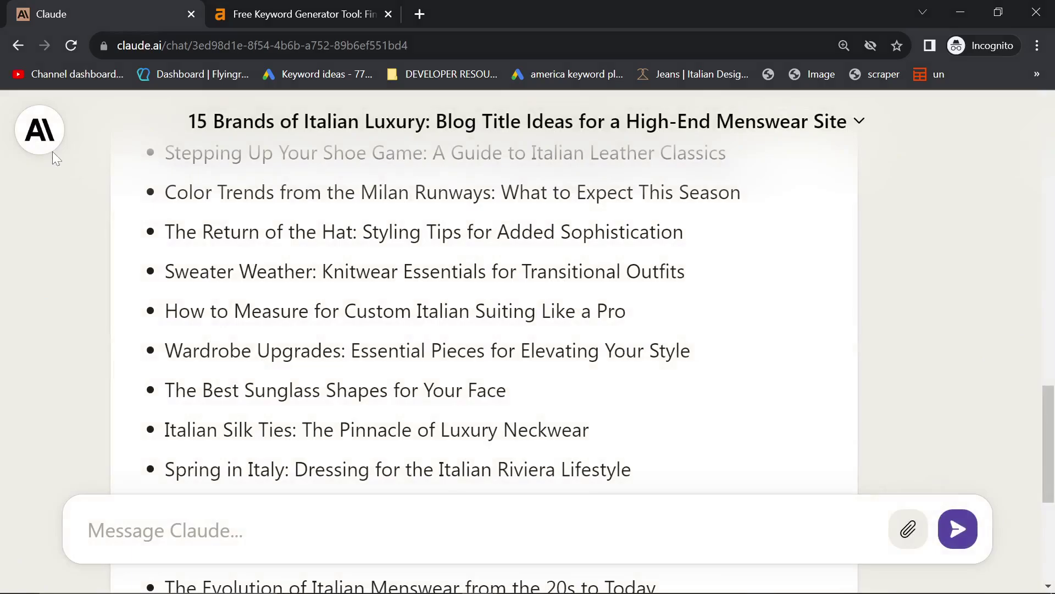
click(44, 123)
scroll(441, 239, down, 3)
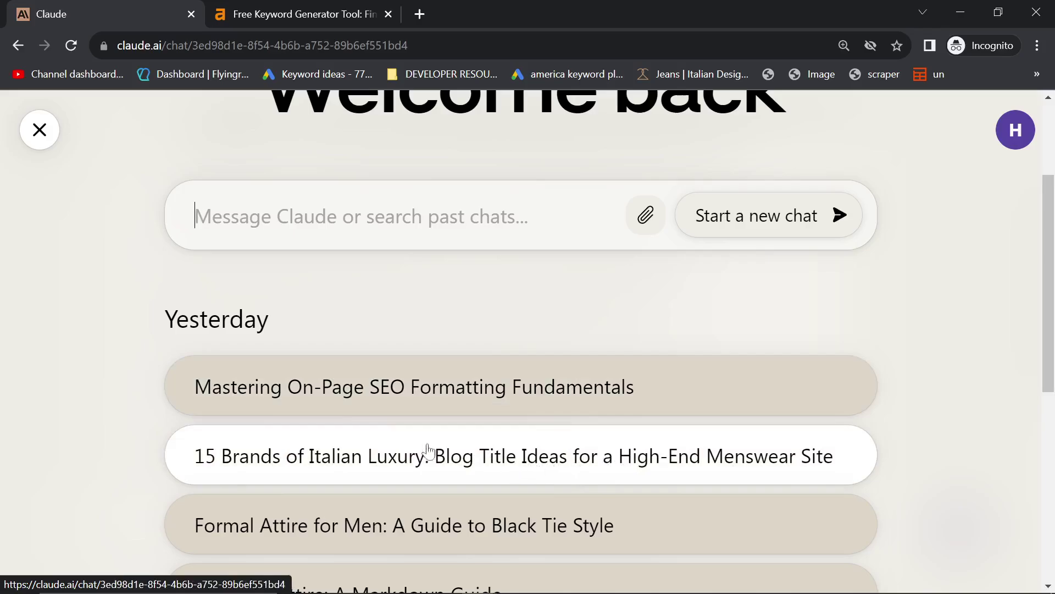
scroll(201, 244, up, 3)
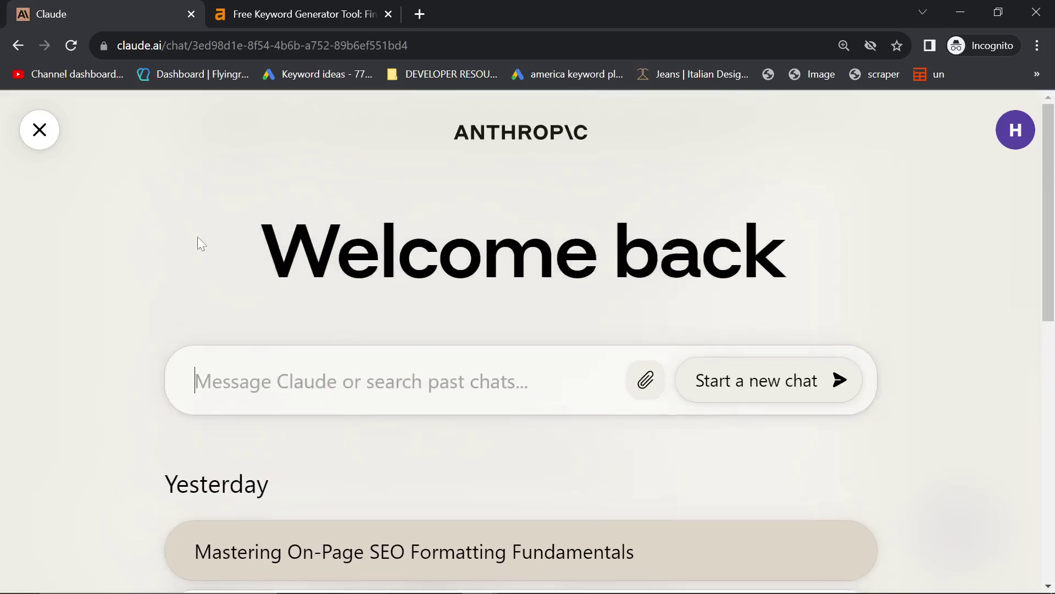
drag(565, 143, 830, 204)
click(527, 122)
drag(700, 165, 808, 226)
click(638, 264)
scroll(638, 264, down, 10)
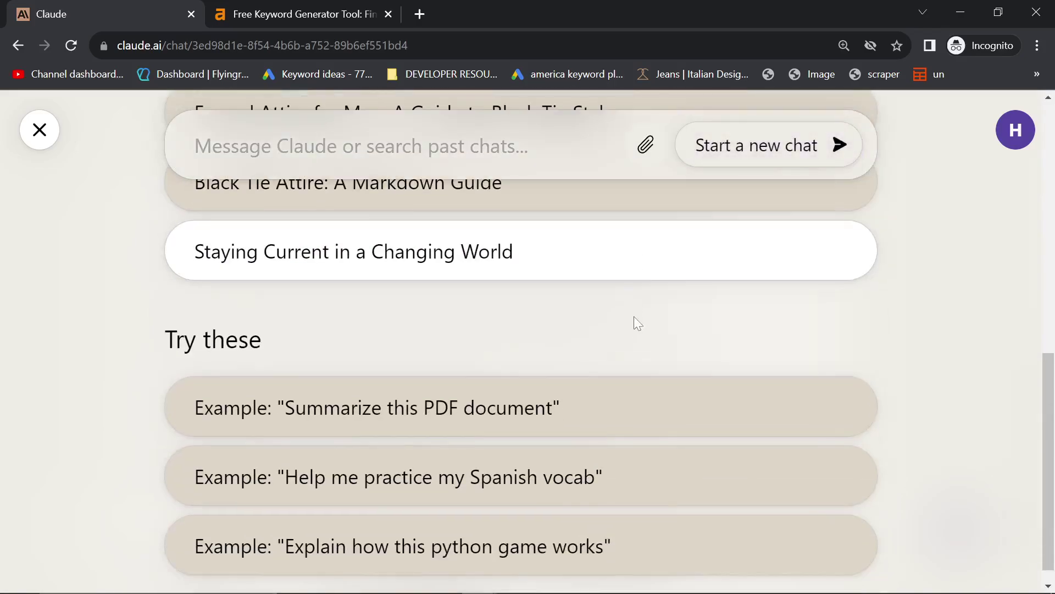
scroll(683, 364, up, 10)
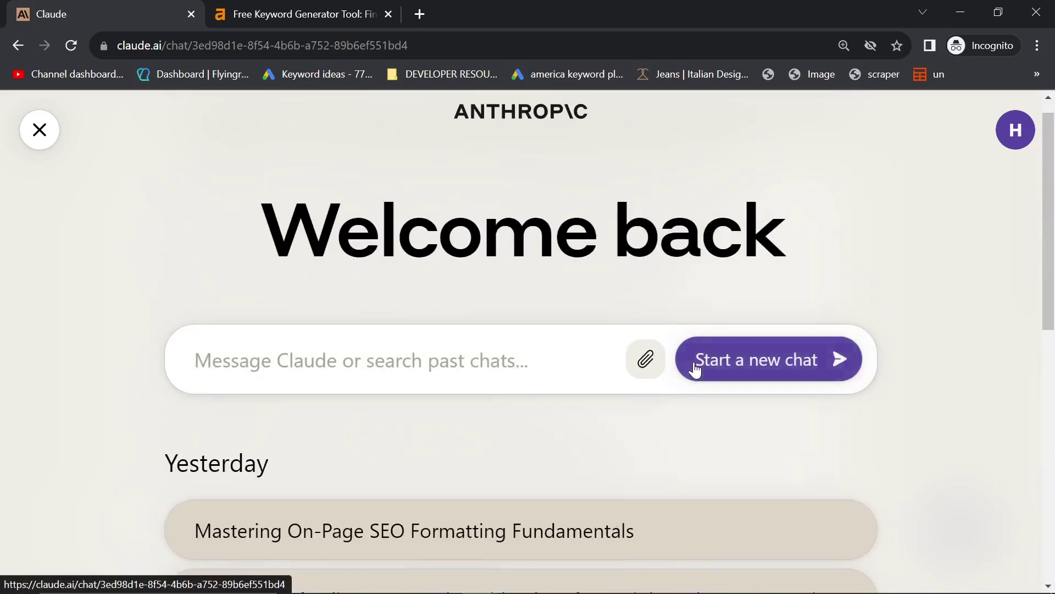
drag(799, 220, 255, 209)
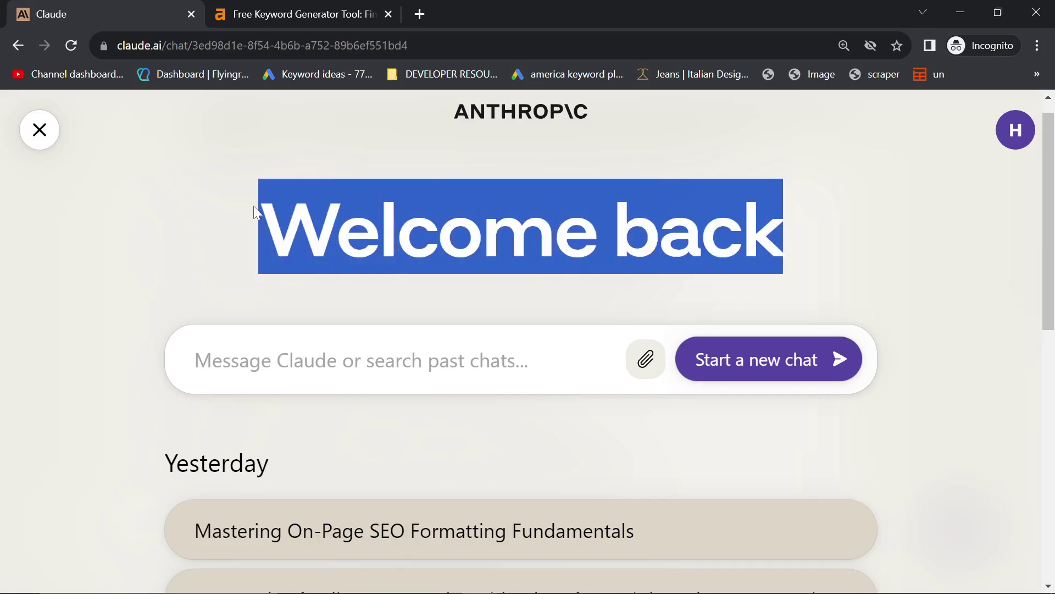
click(254, 209)
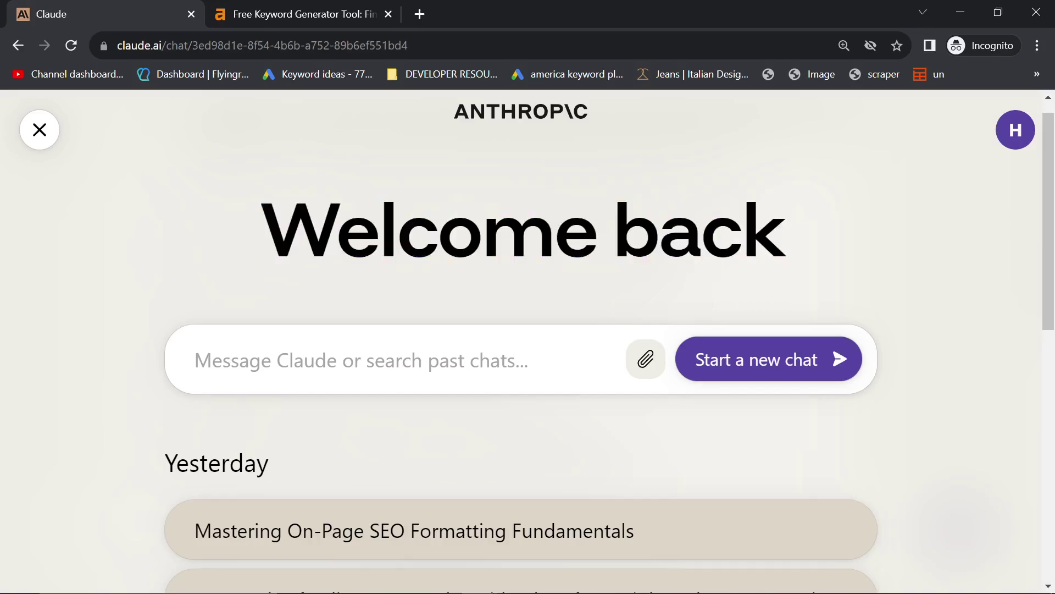